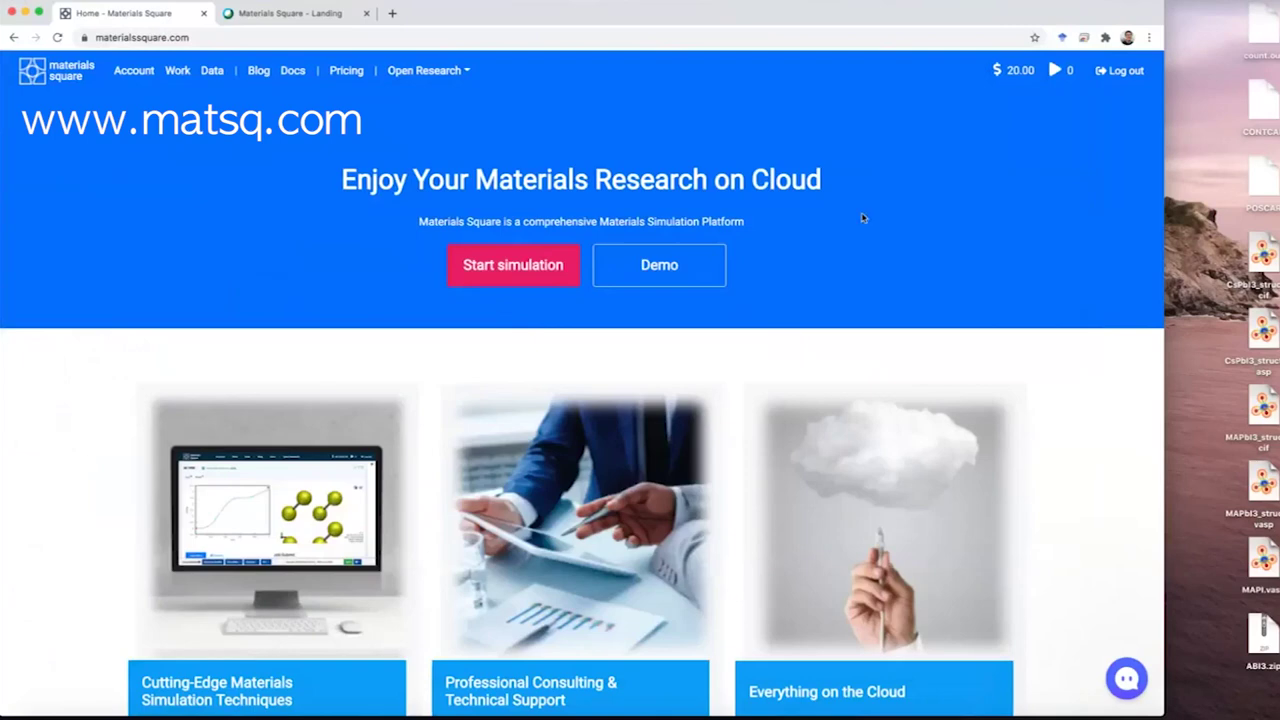
Step: Create a new work without a guide from the Work page
{"action": "left_click", "coordinate": [178, 71]}
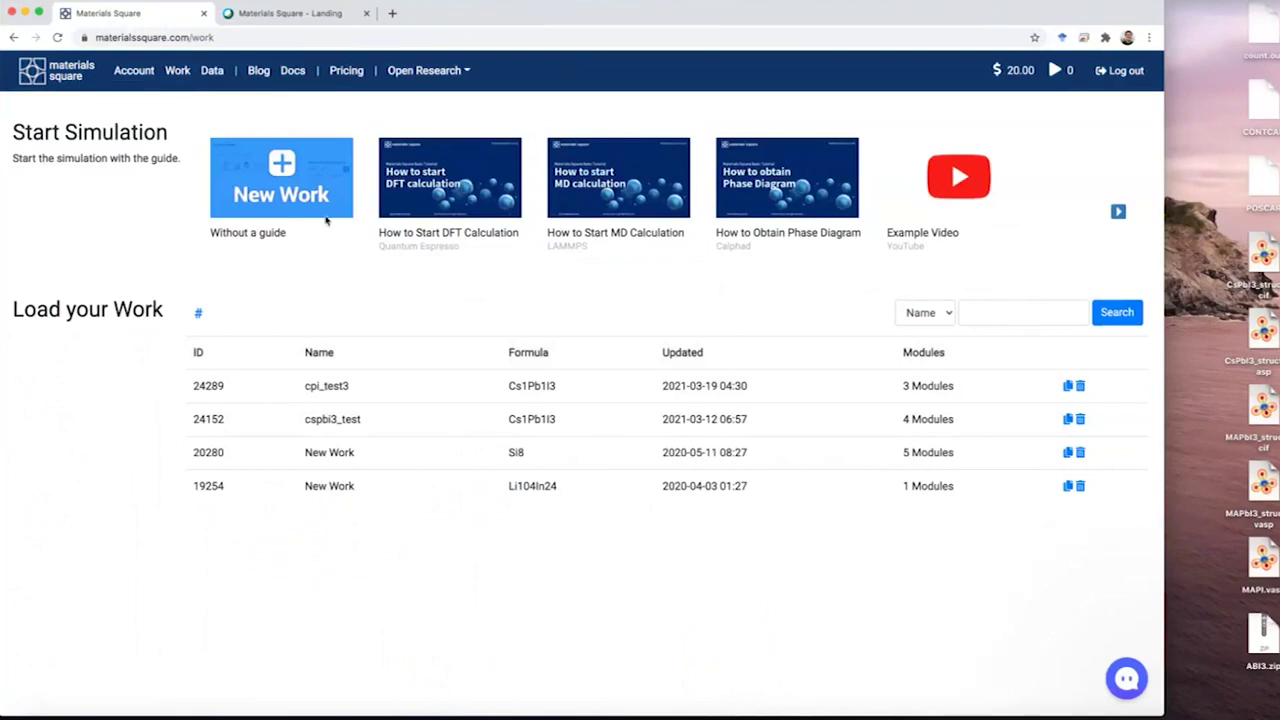
{"action": "left_click", "coordinate": [285, 178]}
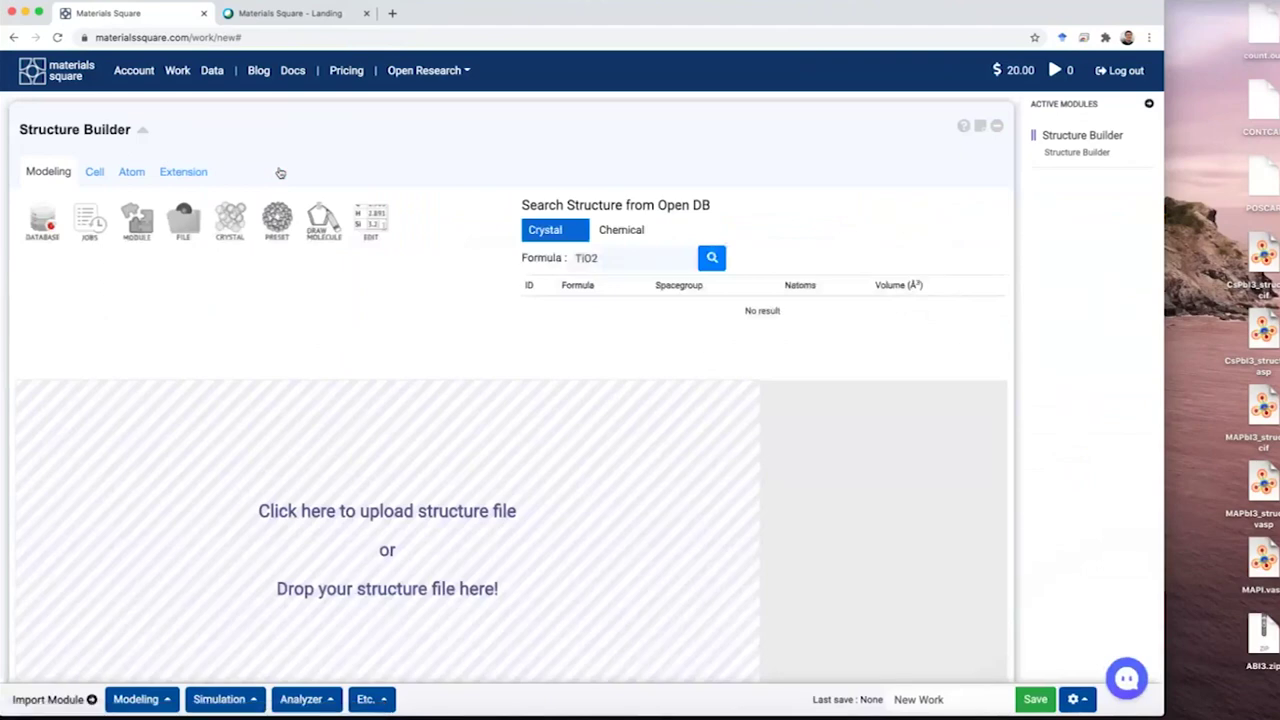
{"action": "scroll", "coordinate": [343, 243], "scroll_direction": "down", "scroll_amount": 3}
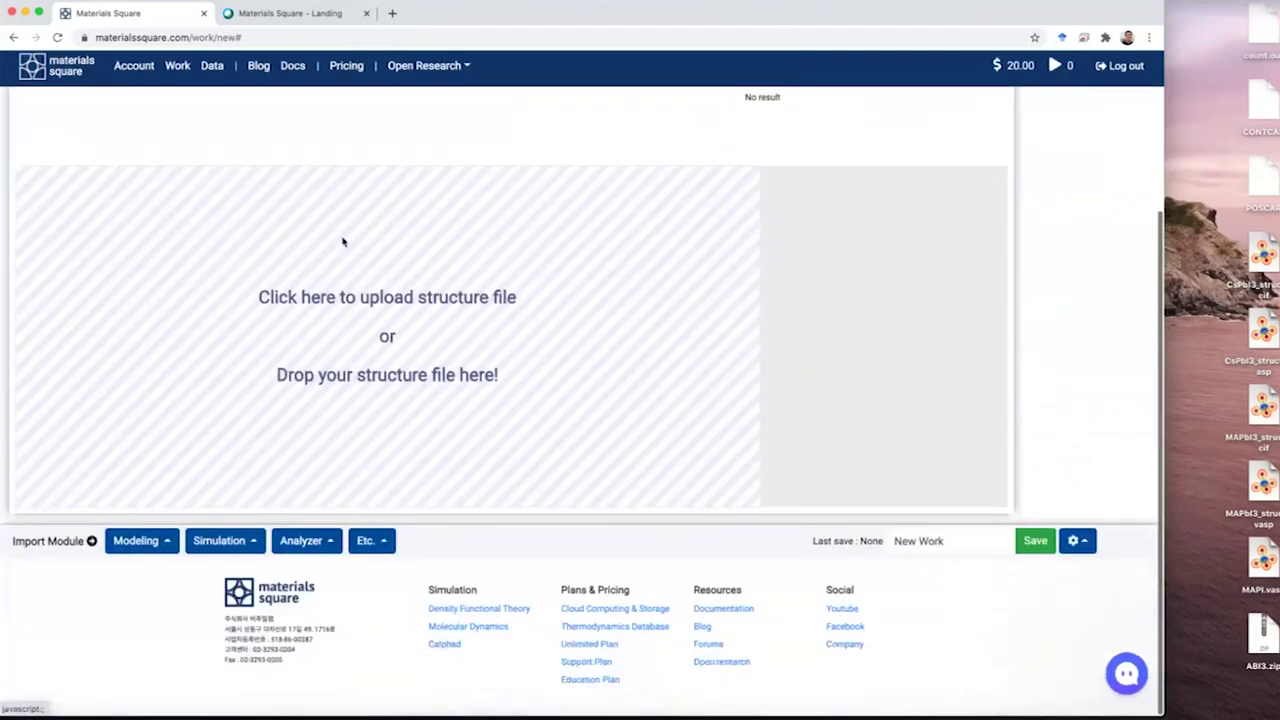
{"action": "scroll", "coordinate": [343, 240], "scroll_direction": "up", "scroll_amount": 2}
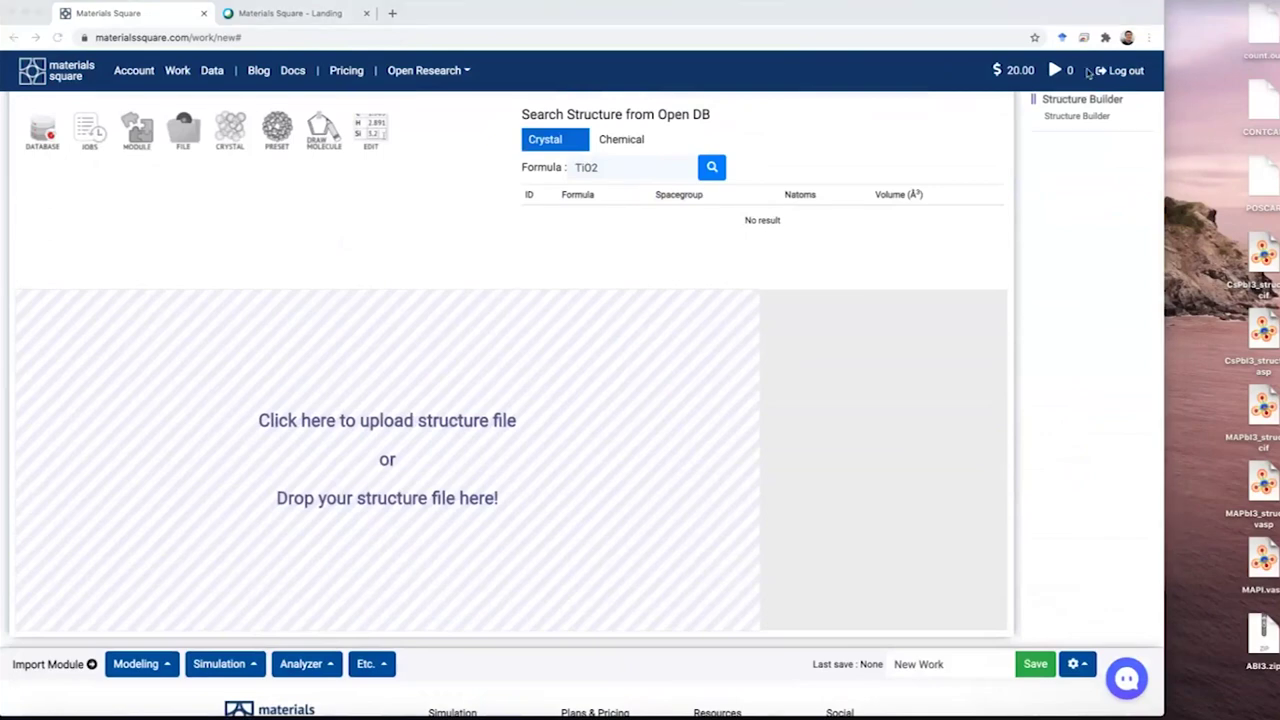
Step: Load the CsPbI3 structure CIF file from the desktop into the Structure Builder
{"action": "left_click_drag", "start_coordinate": [1264, 262], "coordinate": [489, 427]}
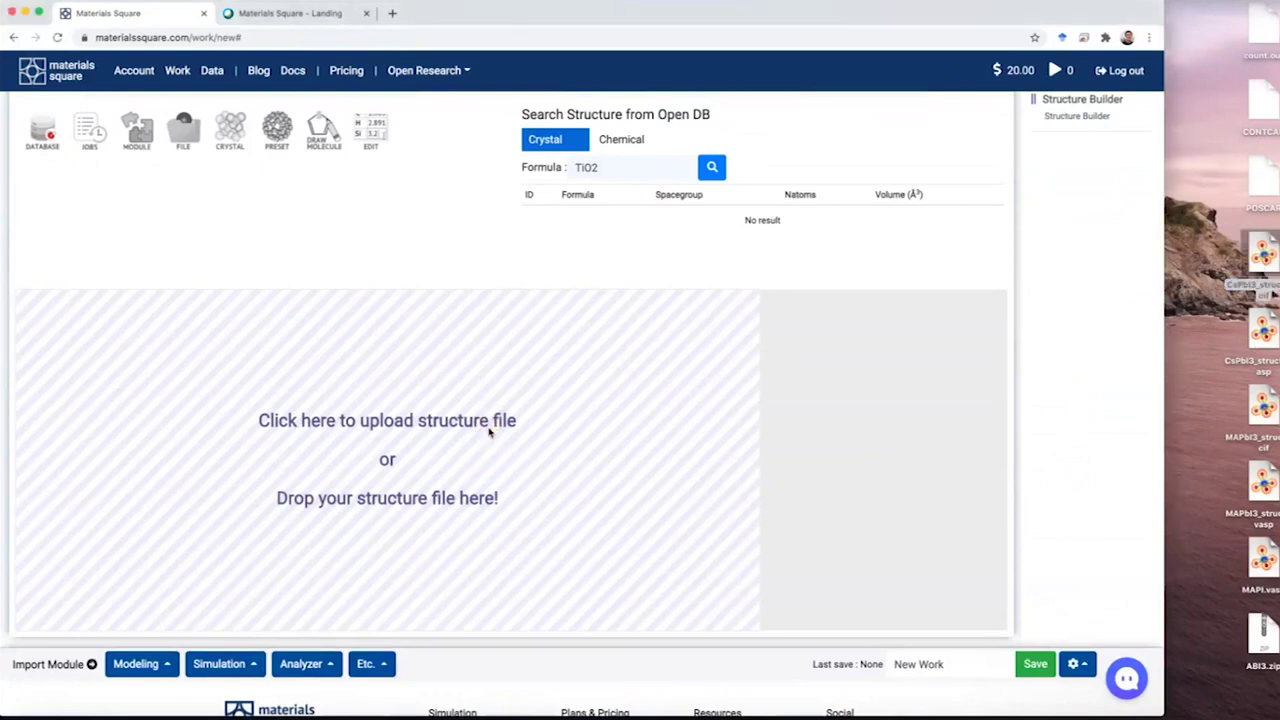
{"action": "mouse_move", "coordinate": [551, 429]}
{"action": "left_mouse_down"}
{"action": "mouse_move", "coordinate": [466, 466]}
{"action": "mouse_move", "coordinate": [555, 422]}
{"action": "left_mouse_up"}
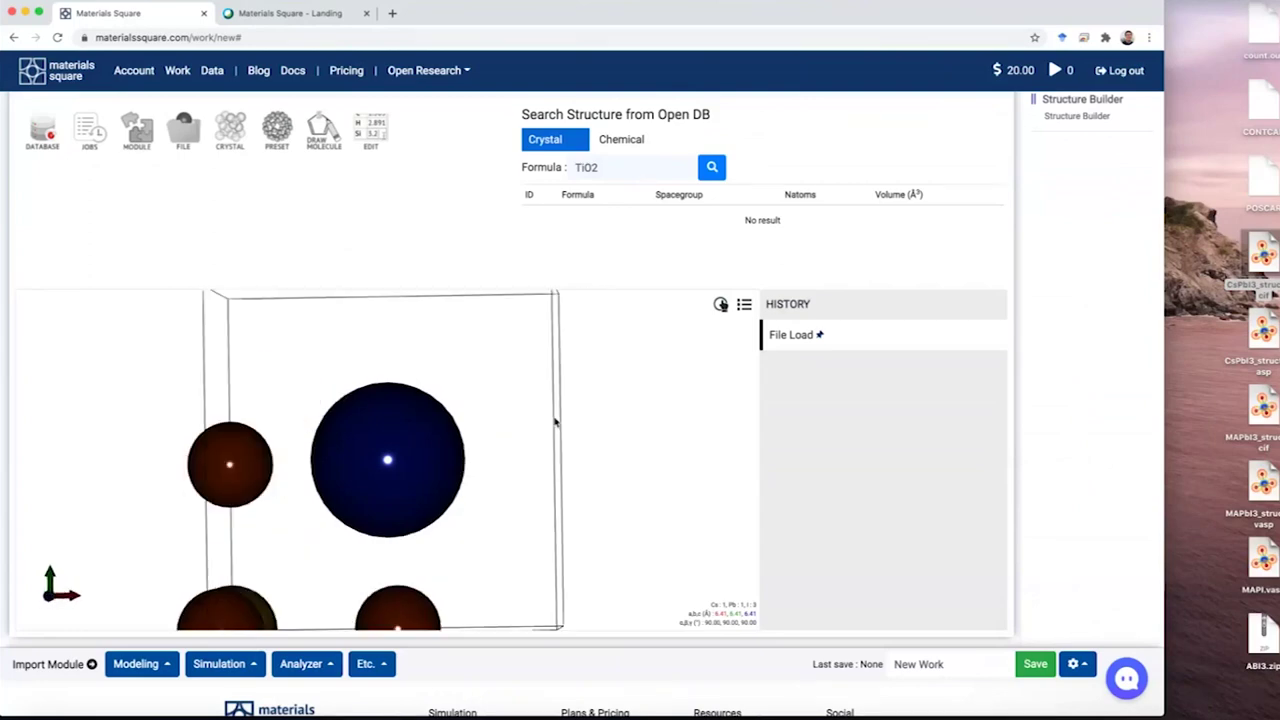
{"action": "left_click", "coordinate": [744, 304]}
{"action": "left_click", "coordinate": [735, 306]}
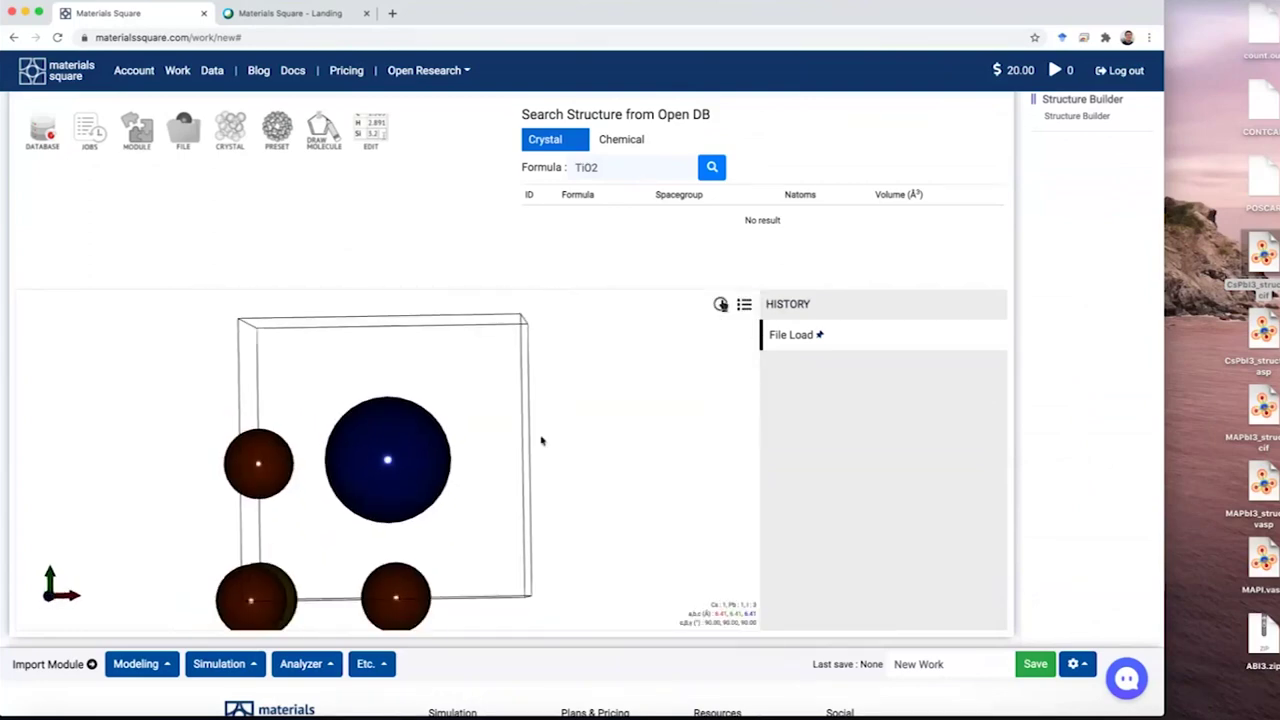
Step: Add a General Quantum Espresso simulation module and connect it to the Structure Builder
{"action": "scroll", "coordinate": [288, 213], "scroll_direction": "down", "scroll_amount": 2}
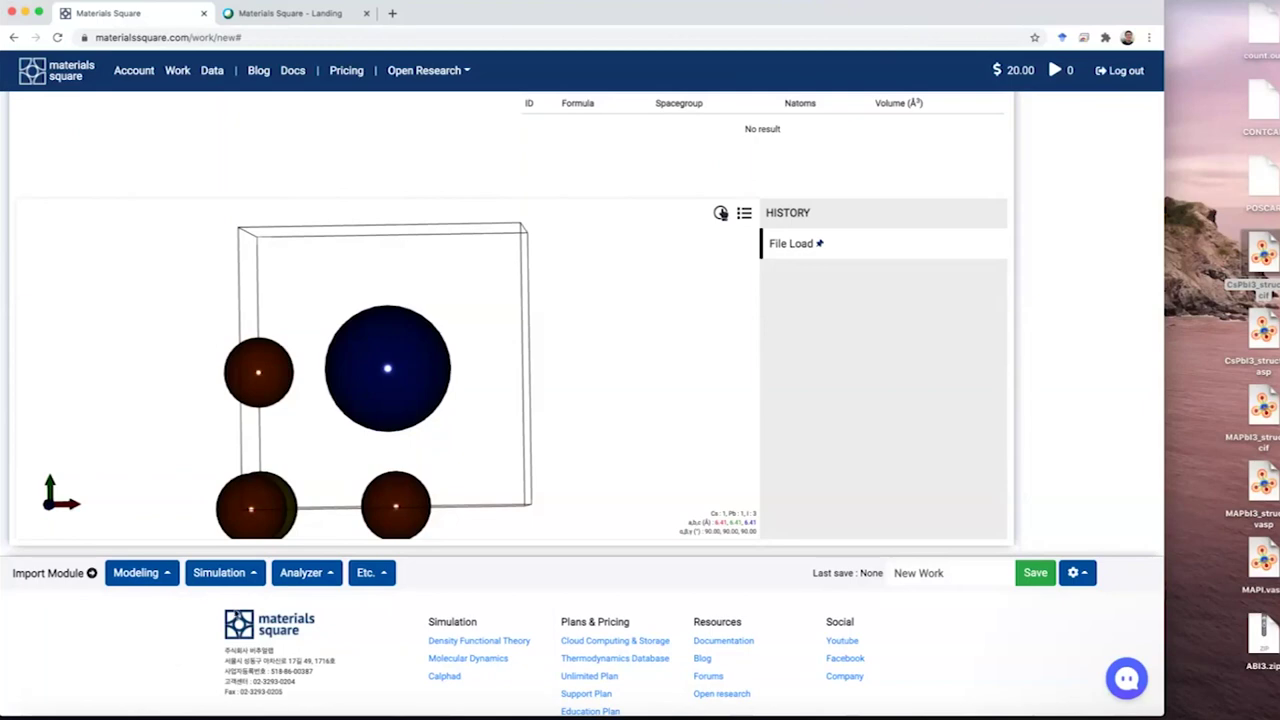
{"action": "left_click", "coordinate": [246, 578]}
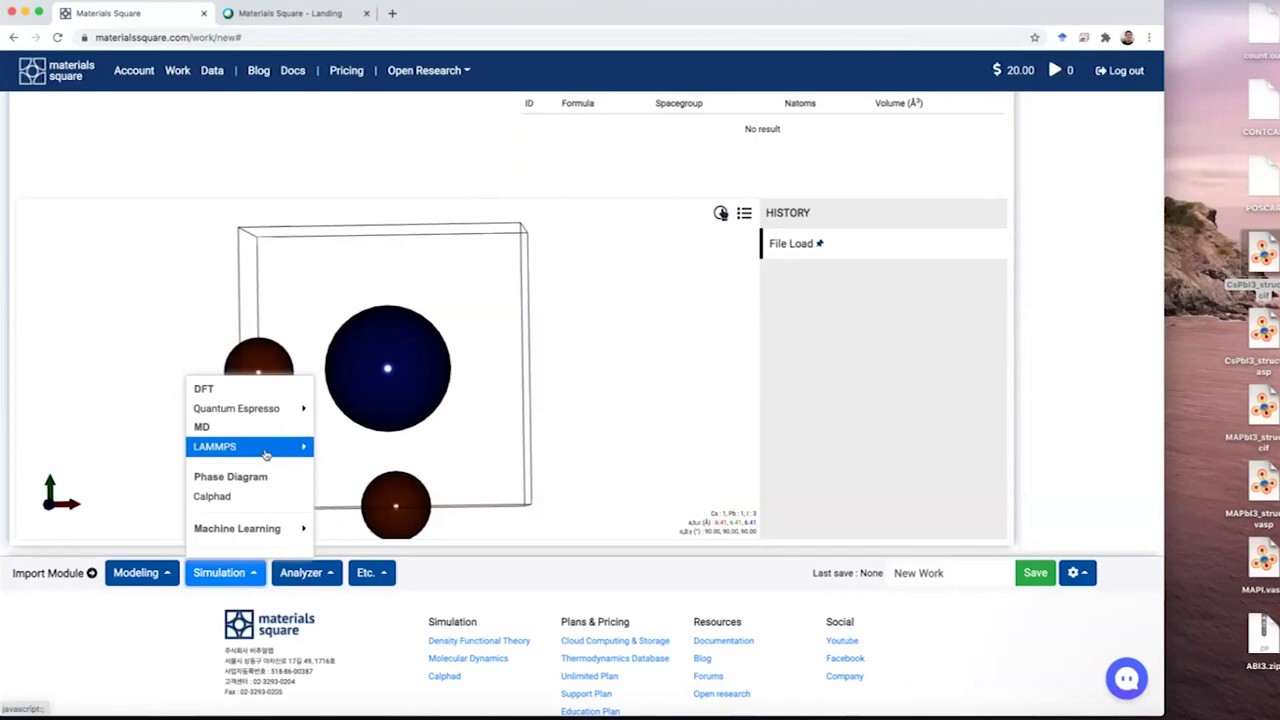
{"action": "left_click", "coordinate": [302, 409]}
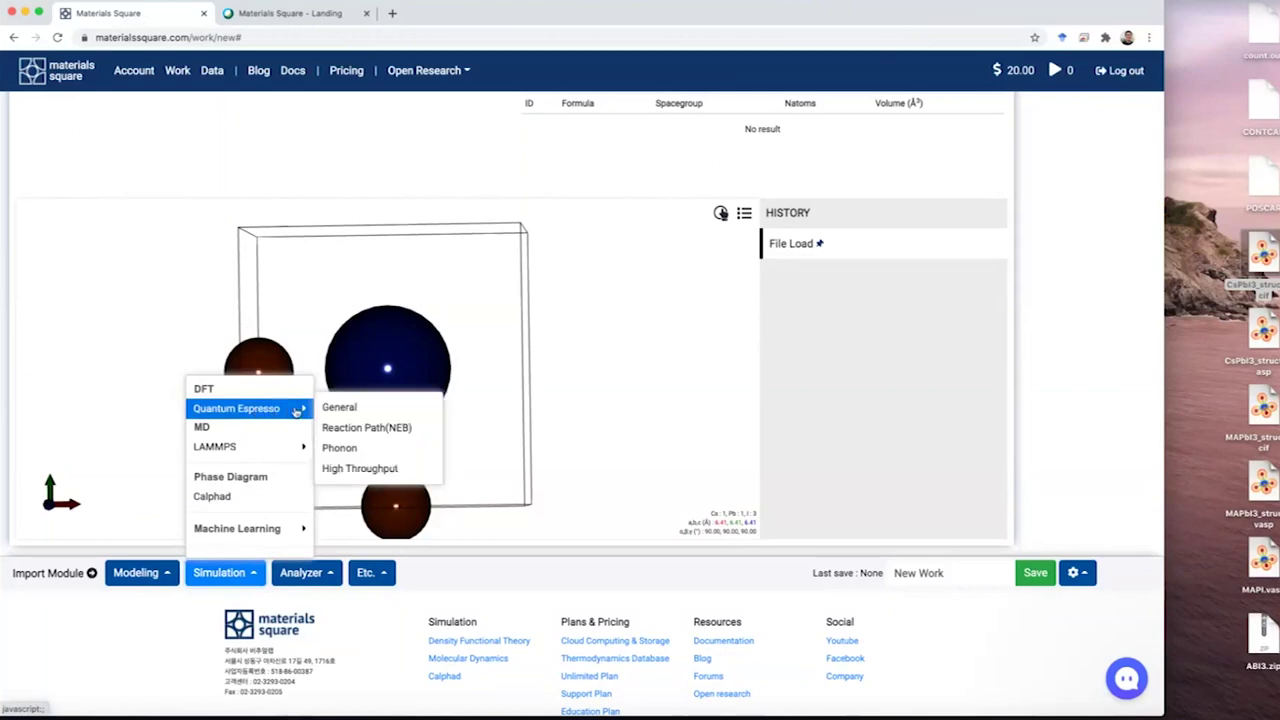
{"action": "left_click", "coordinate": [358, 410]}
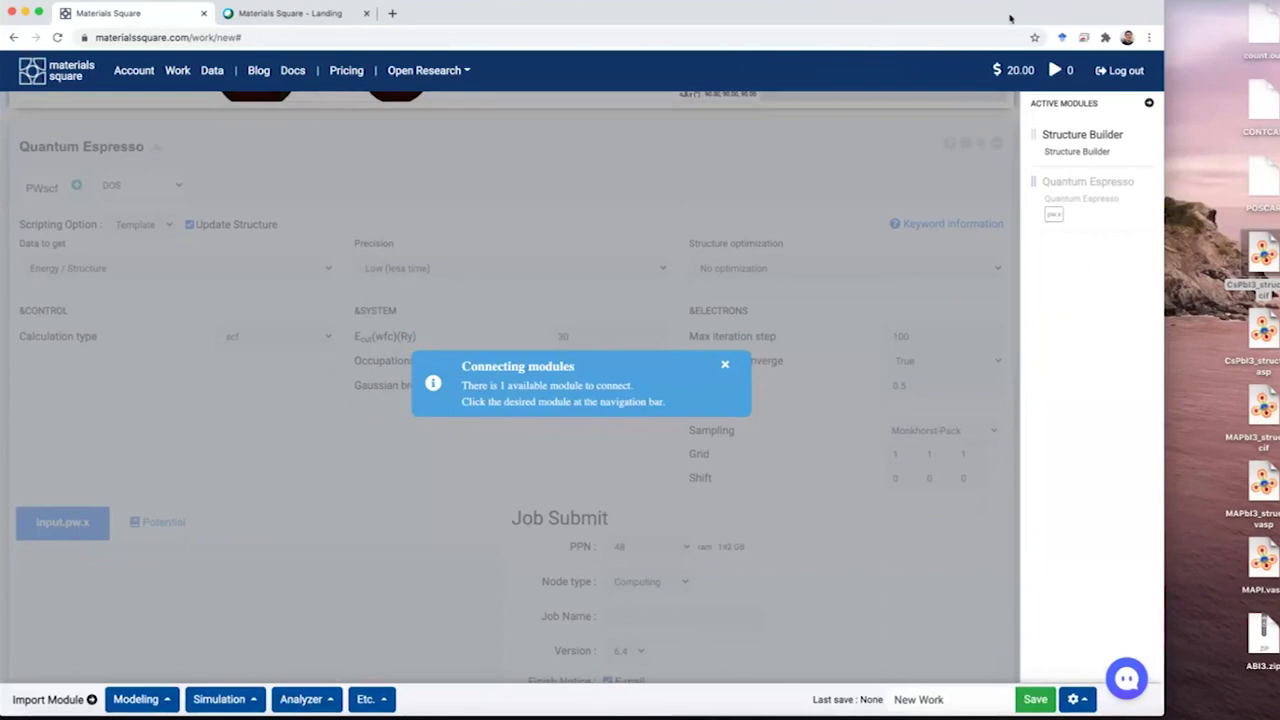
{"action": "left_click", "coordinate": [1080, 148]}
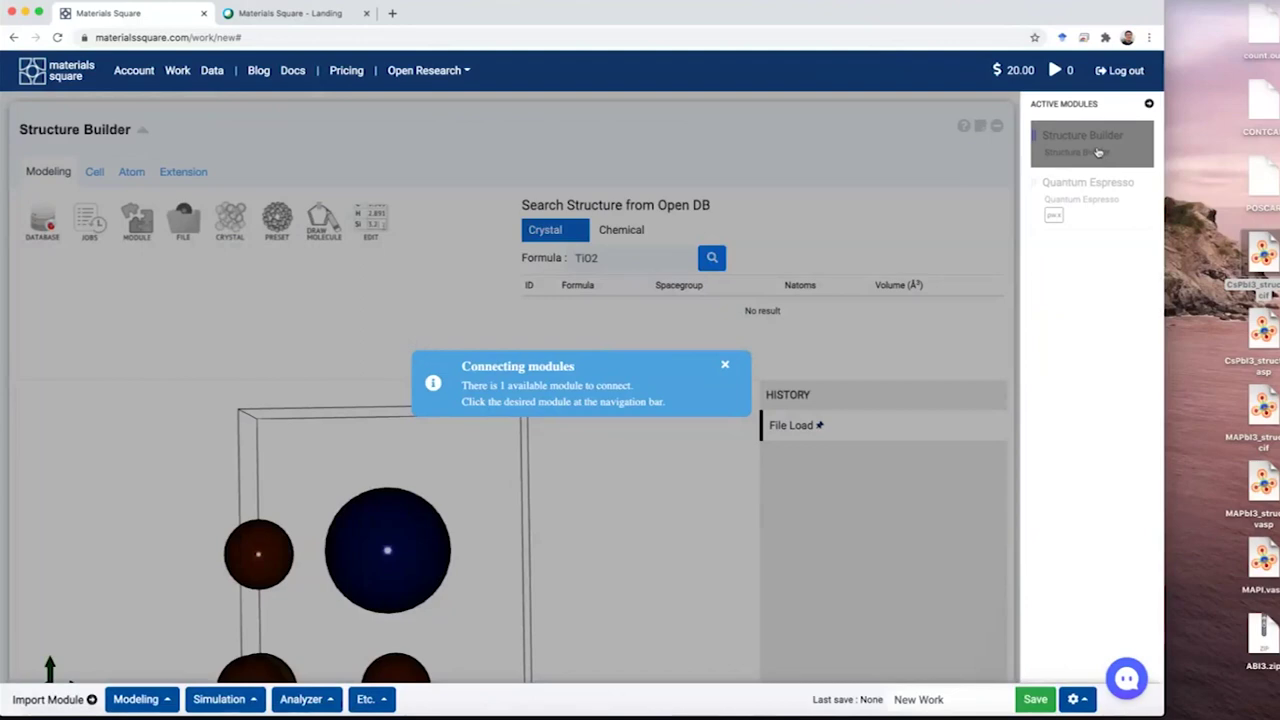
{"action": "left_click", "coordinate": [1098, 152]}
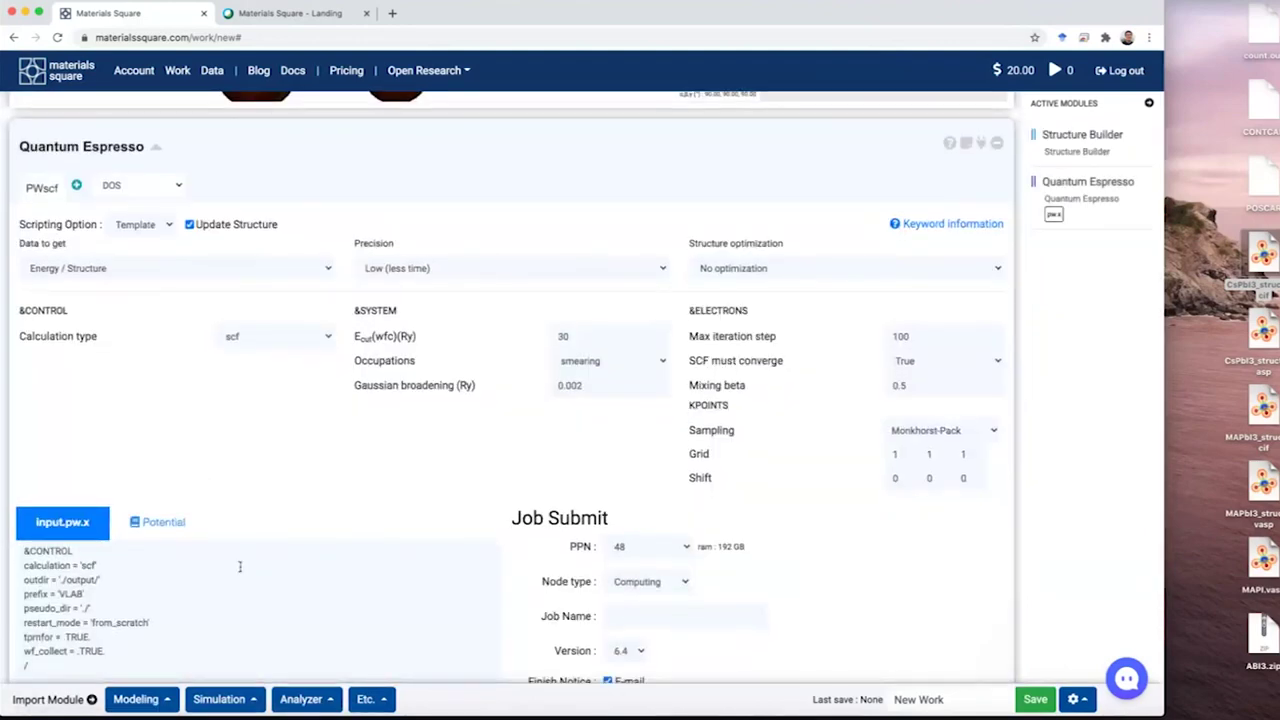
Step: Examine the generated pw.x input script down to the CELL_PARAMETERS block
{"action": "scroll", "coordinate": [240, 567], "scroll_direction": "down", "scroll_amount": 6}
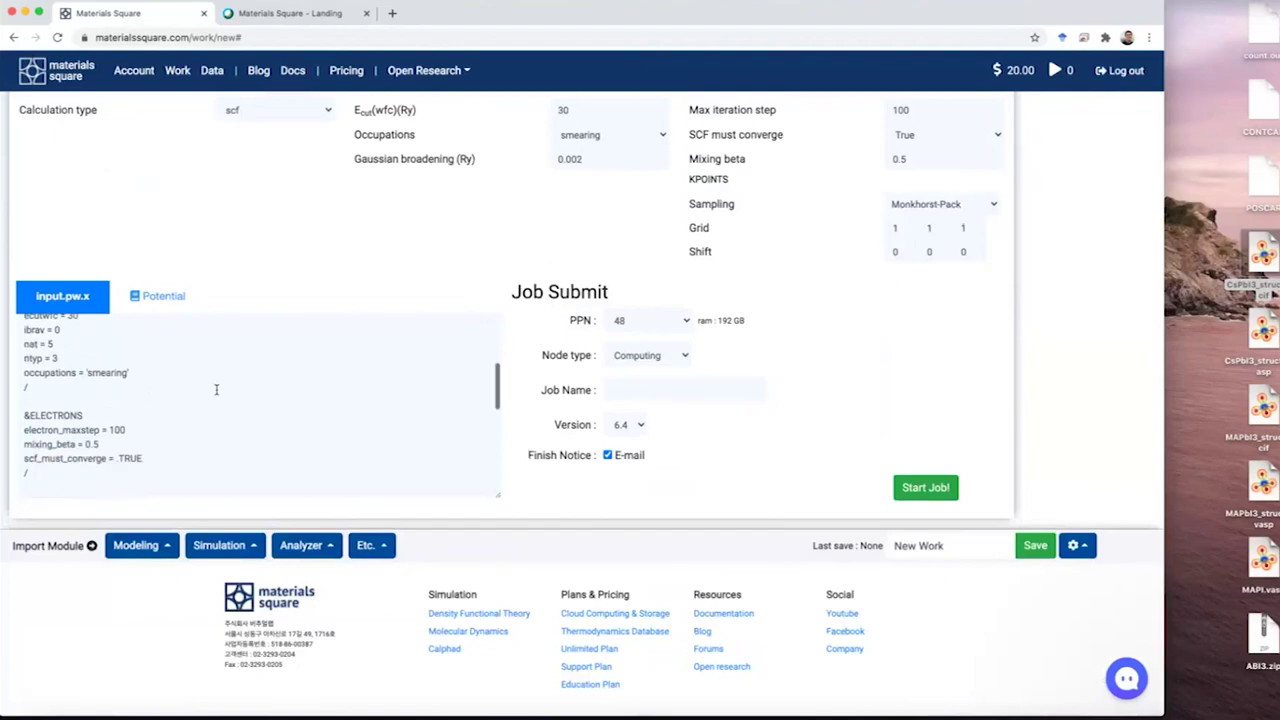
{"action": "scroll", "coordinate": [216, 389], "scroll_direction": "down", "scroll_amount": 3}
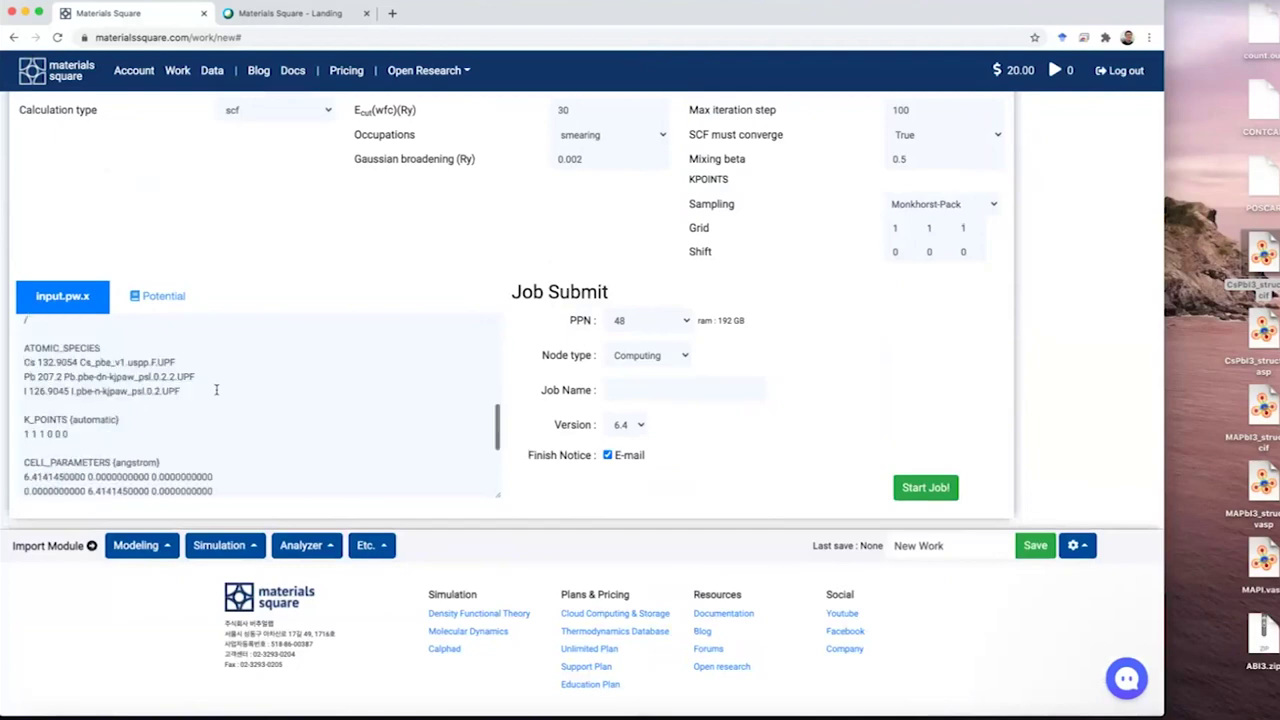
{"action": "scroll", "coordinate": [216, 389], "scroll_direction": "down", "scroll_amount": 3}
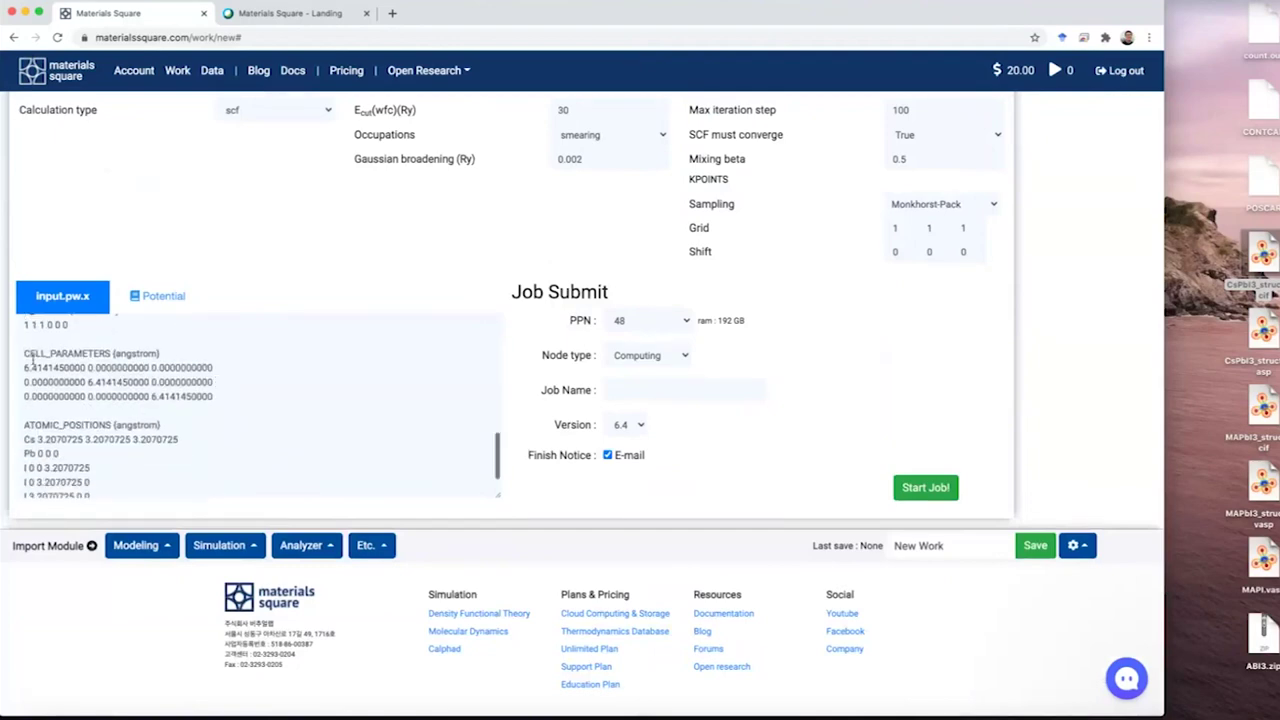
{"action": "left_click_drag", "start_coordinate": [32, 361], "coordinate": [168, 350]}
{"action": "scroll", "coordinate": [135, 434], "scroll_direction": "down", "scroll_amount": 1}
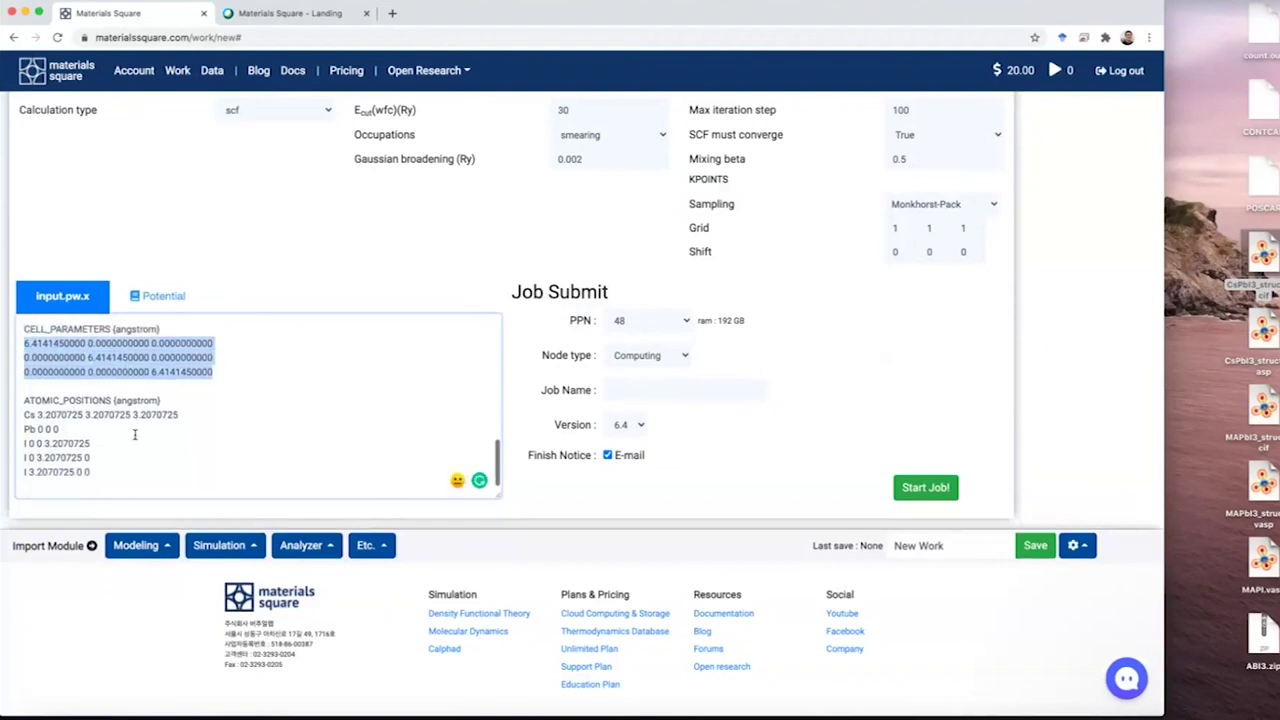
{"action": "scroll", "coordinate": [95, 387], "scroll_direction": "up", "scroll_amount": 1}
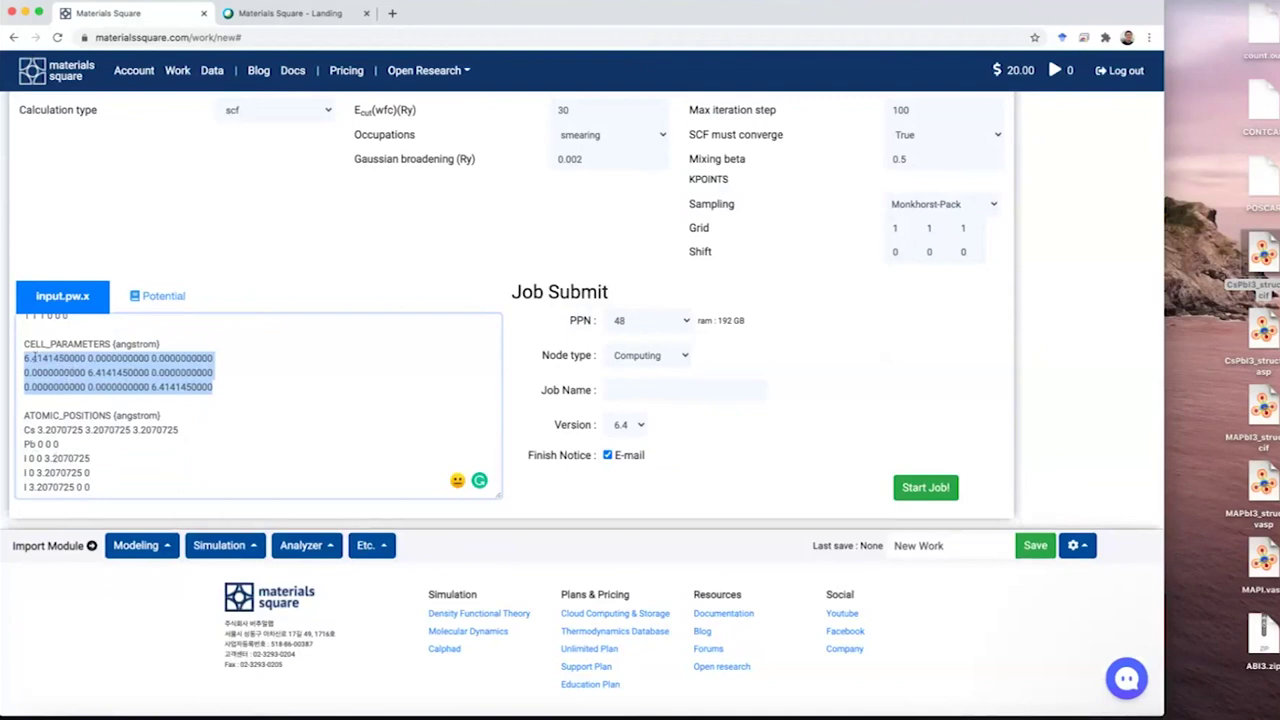
{"action": "left_click_drag", "start_coordinate": [24, 343], "coordinate": [208, 391]}
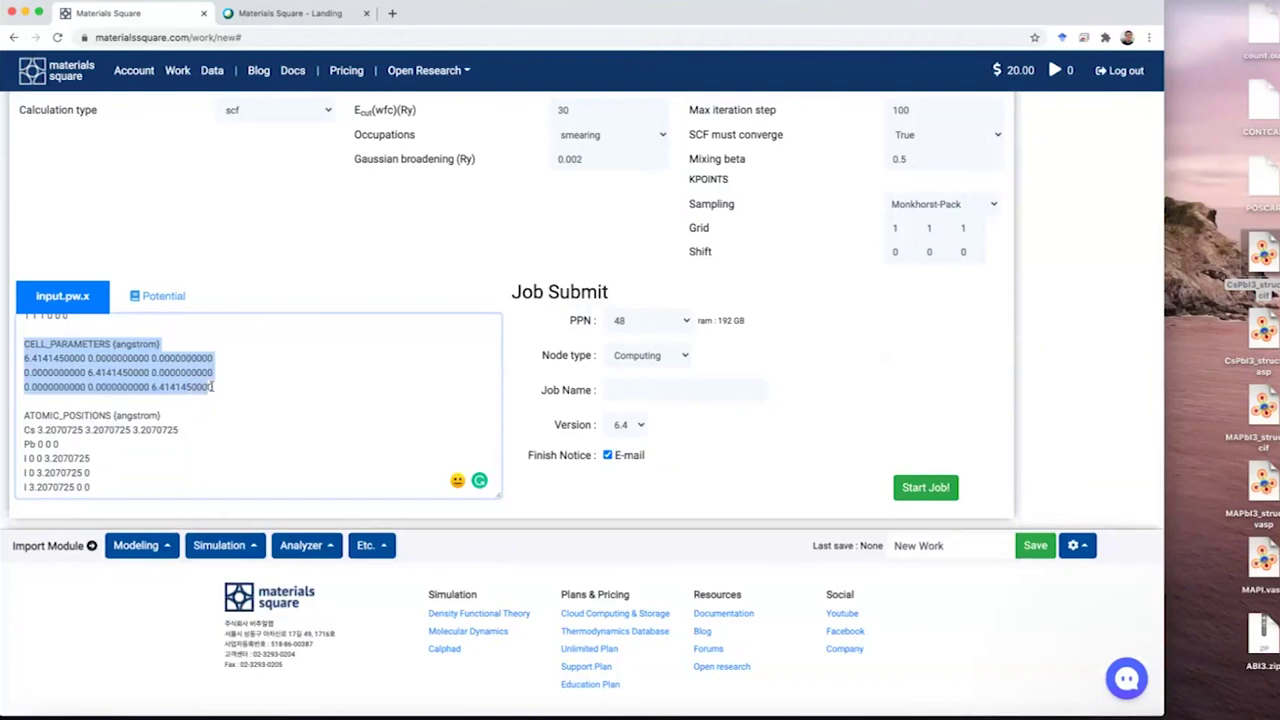
Step: Examine the ATOMIC_POSITIONS block with its unit and the Cs, Pb and I entries in the input script
{"action": "left_click_drag", "start_coordinate": [24, 416], "coordinate": [111, 416]}
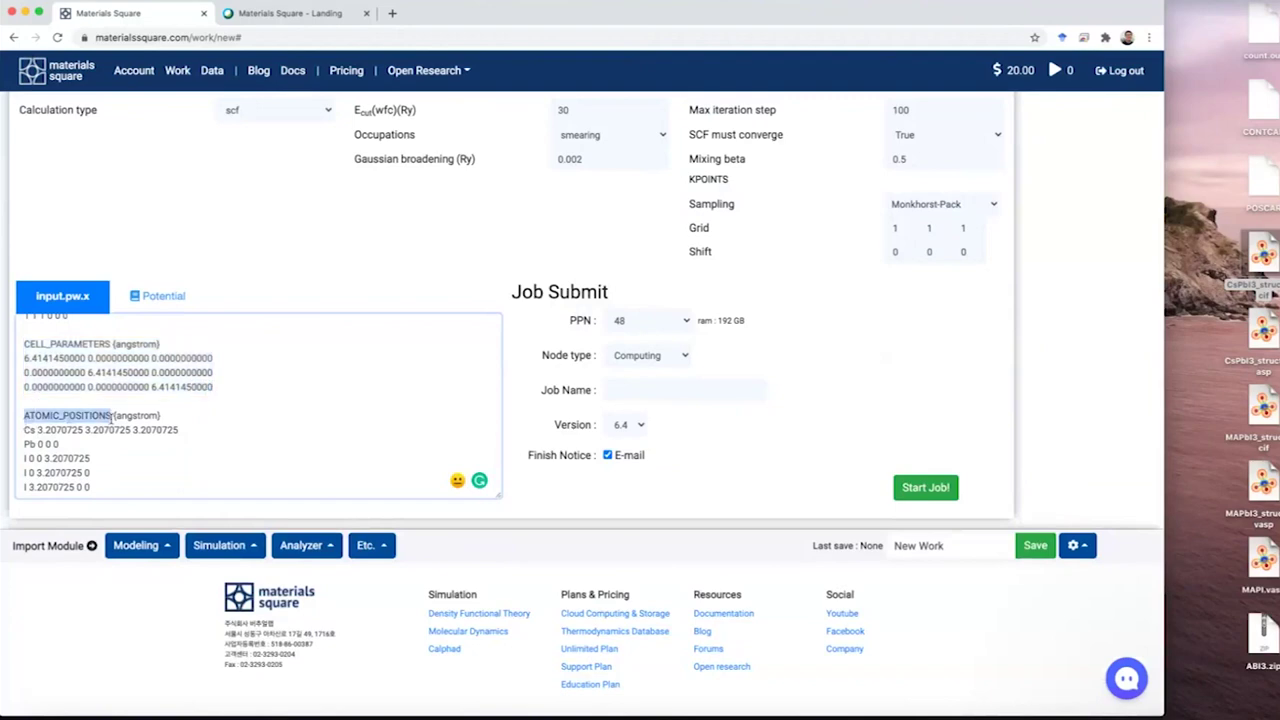
{"action": "double_click", "coordinate": [136, 416]}
{"action": "double_click", "coordinate": [29, 431]}
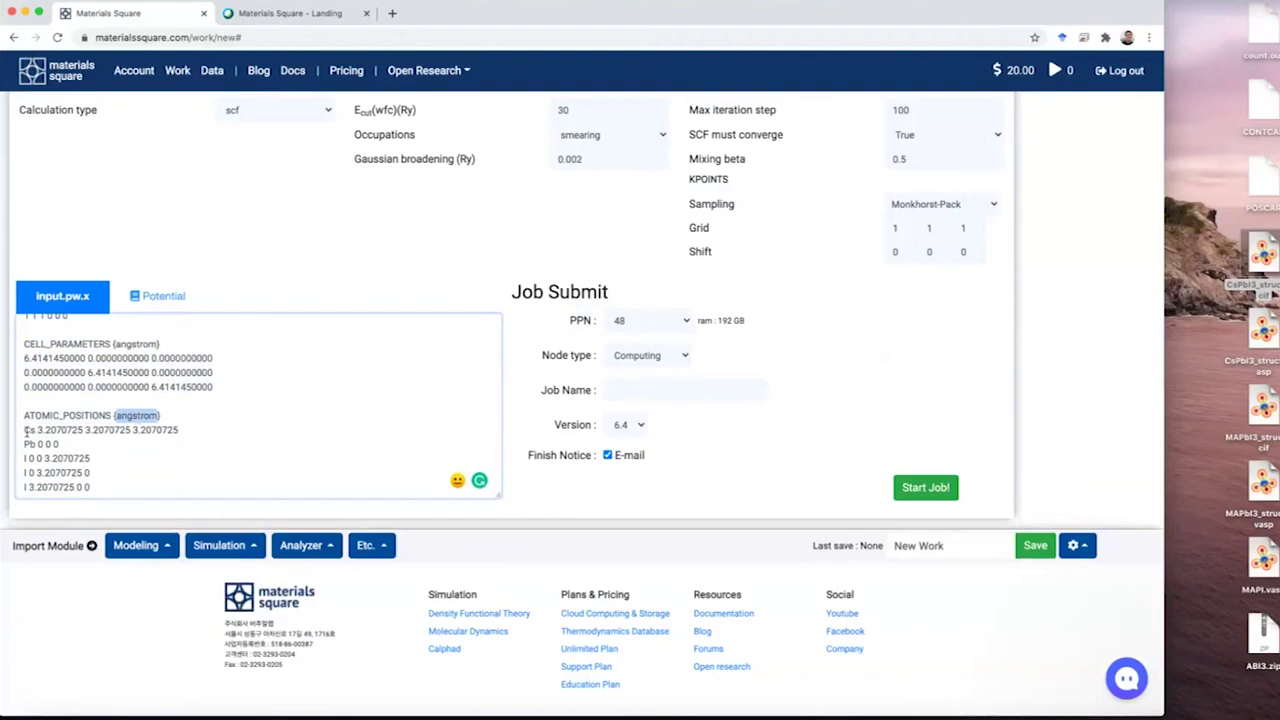
{"action": "double_click", "coordinate": [28, 445]}
{"action": "left_click", "coordinate": [27, 458]}
{"action": "left_click", "coordinate": [29, 472]}
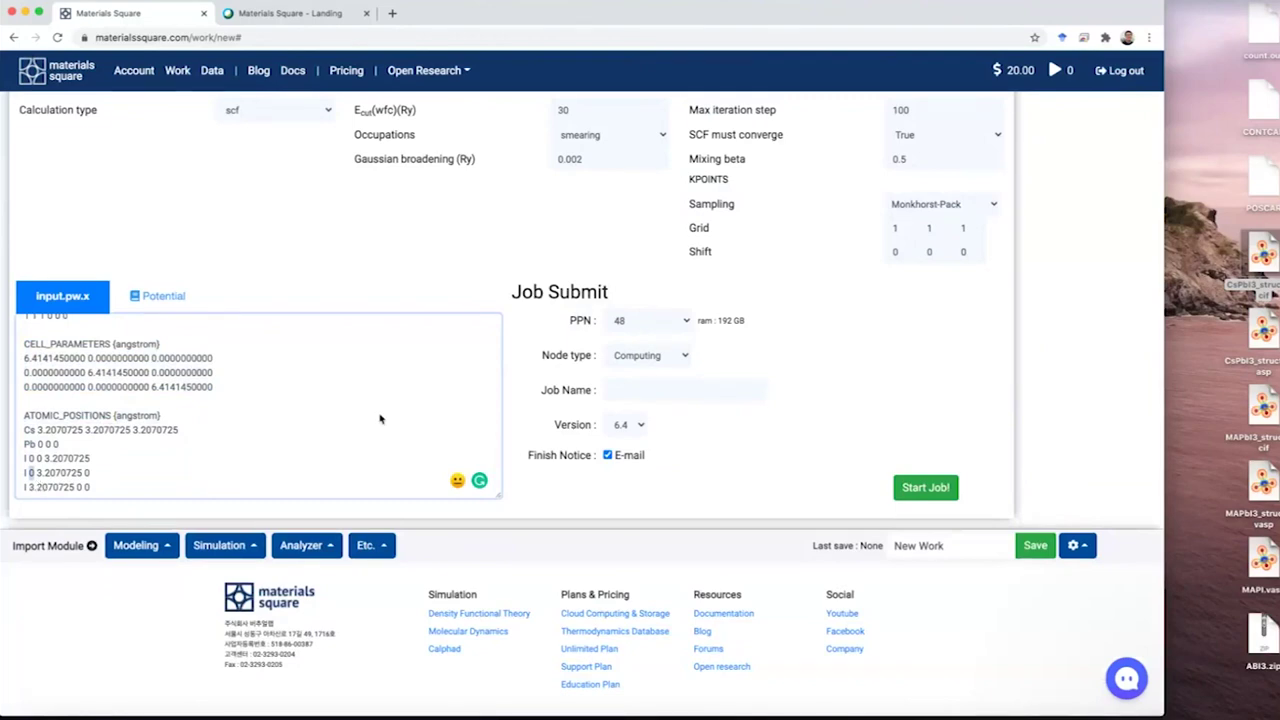
Step: Switch the Quantum Espresso scripting option to General and set the calculation type to vc-relax
{"action": "scroll", "coordinate": [293, 270], "scroll_direction": "up", "scroll_amount": 3}
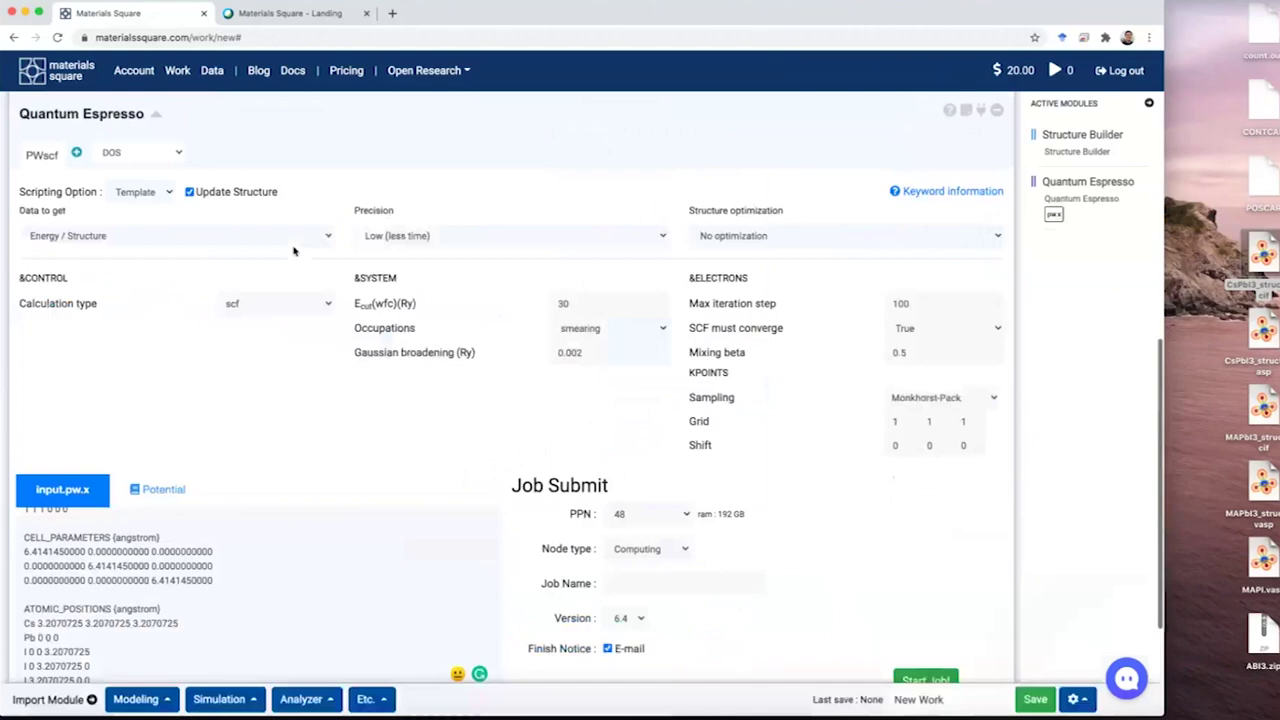
{"action": "scroll", "coordinate": [164, 342], "scroll_direction": "up", "scroll_amount": 1}
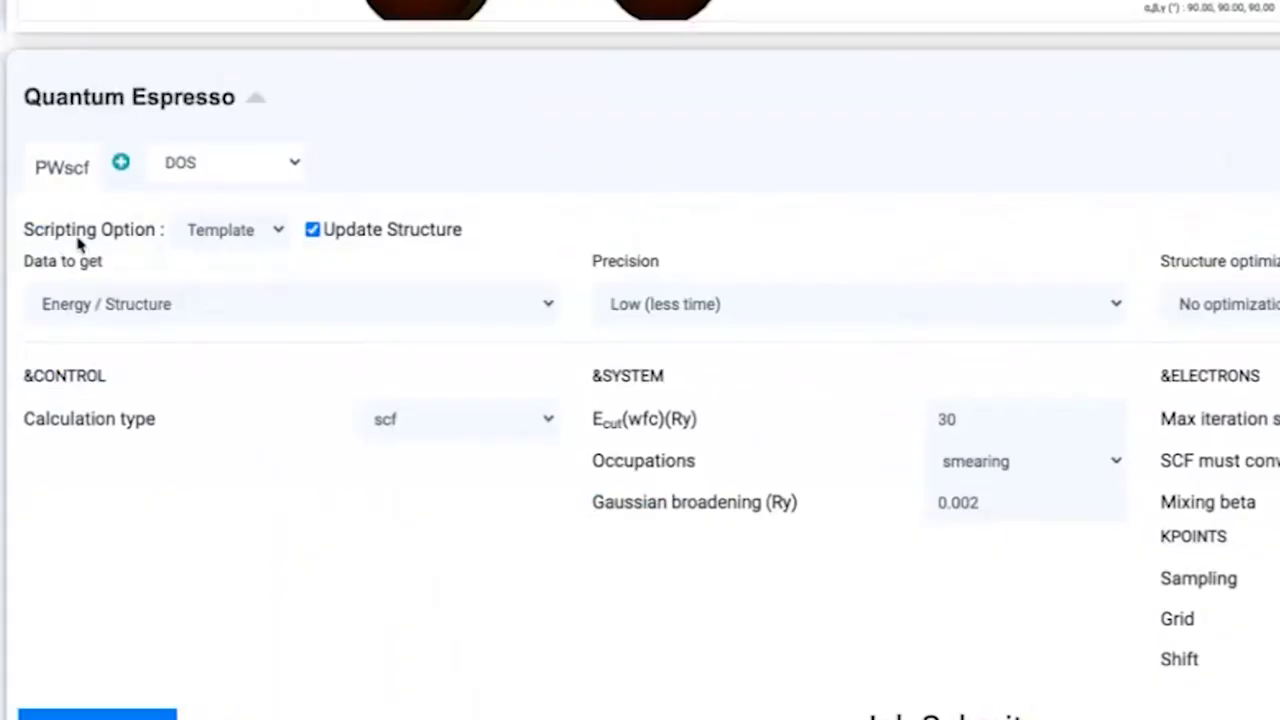
{"action": "left_click", "coordinate": [235, 238]}
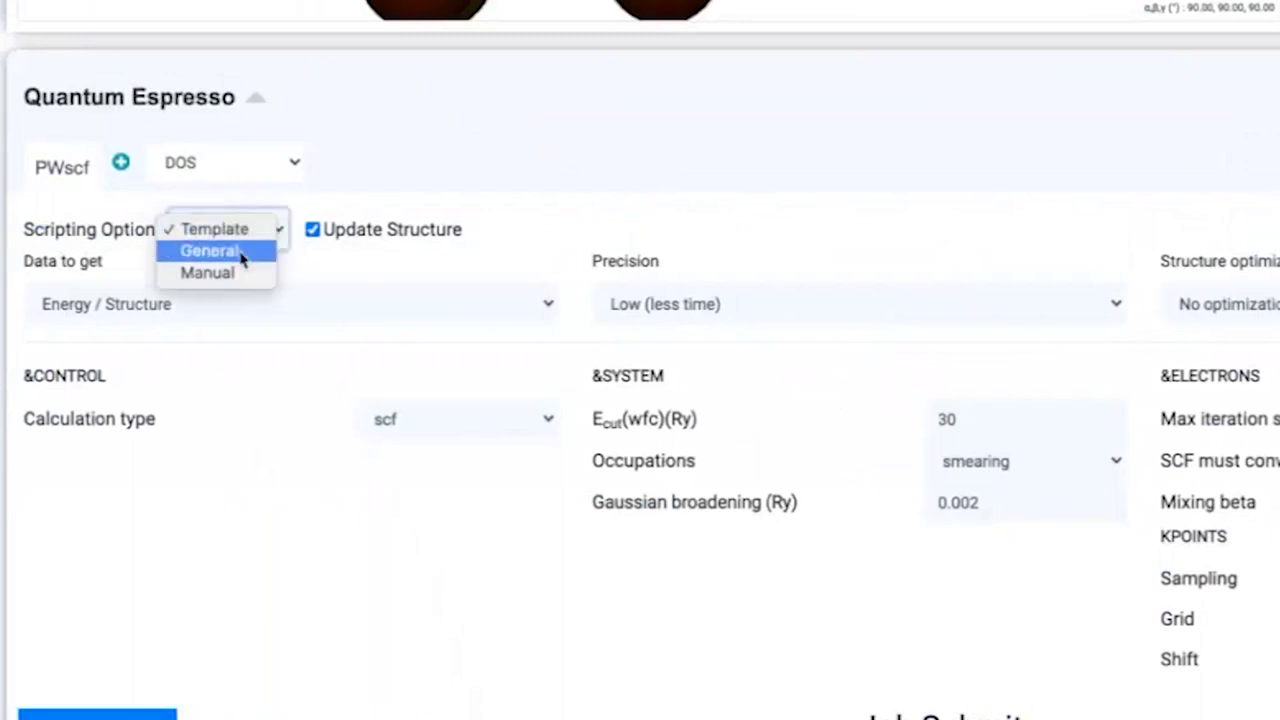
{"action": "left_click", "coordinate": [241, 252]}
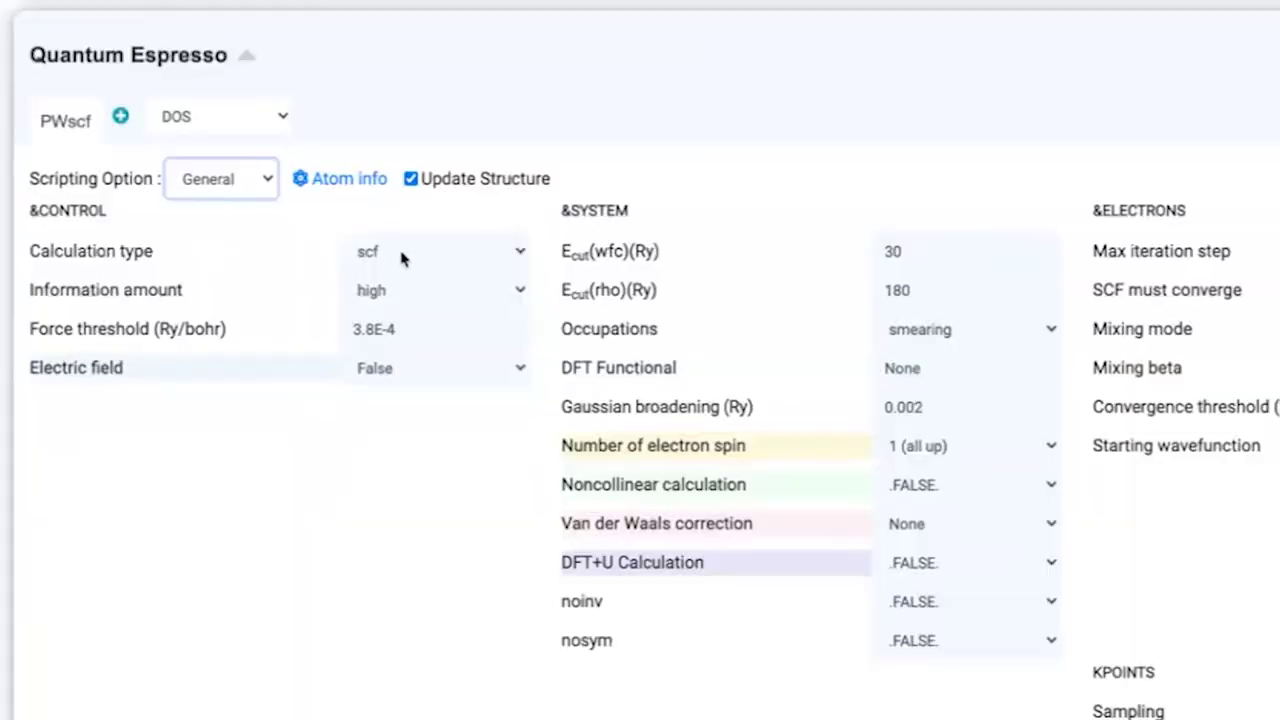
{"action": "left_click", "coordinate": [462, 260]}
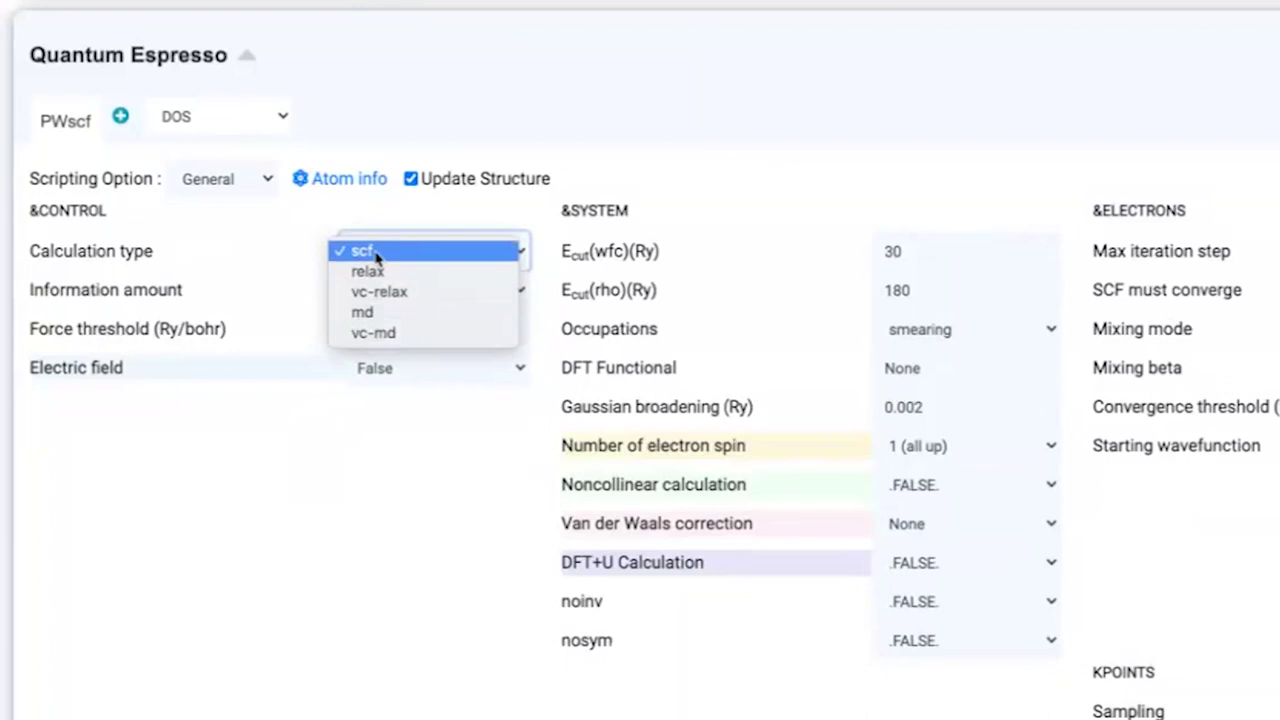
{"action": "left_click", "coordinate": [365, 298]}
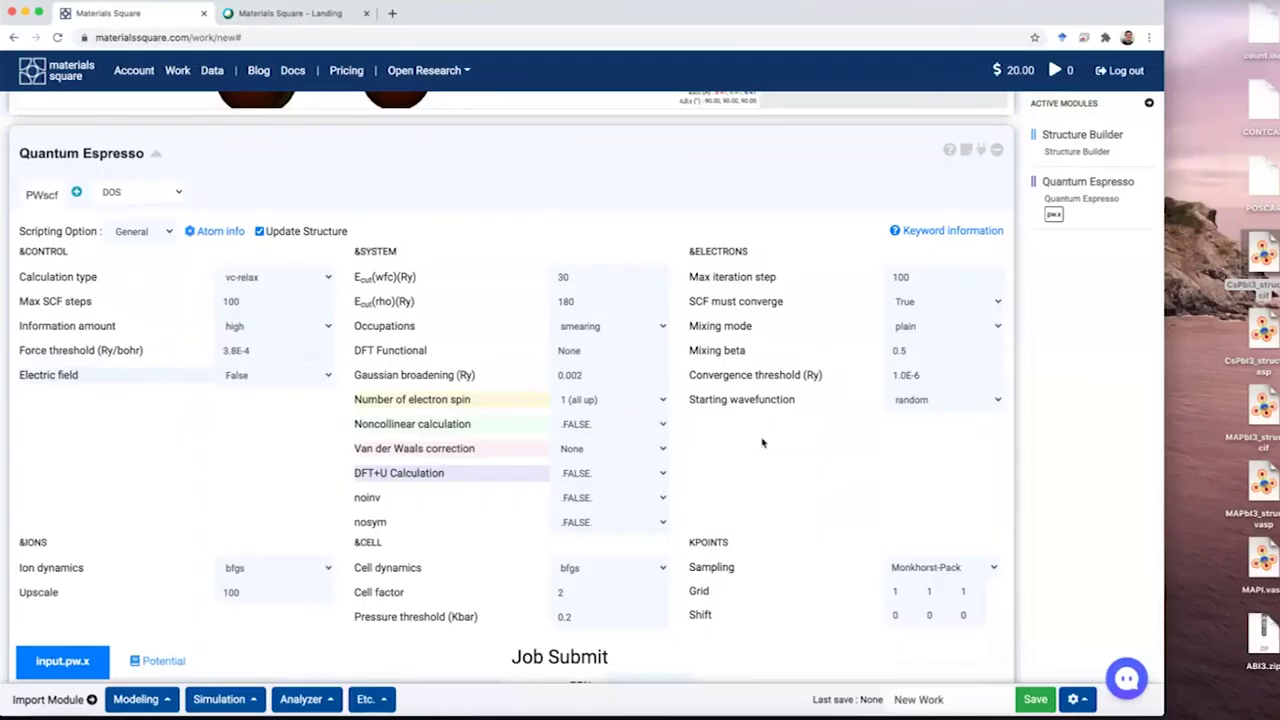
Step: Set the Monkhorst-Pack k-point grid to 6 6 6
{"action": "scroll", "coordinate": [873, 547], "scroll_direction": "down", "scroll_amount": 5}
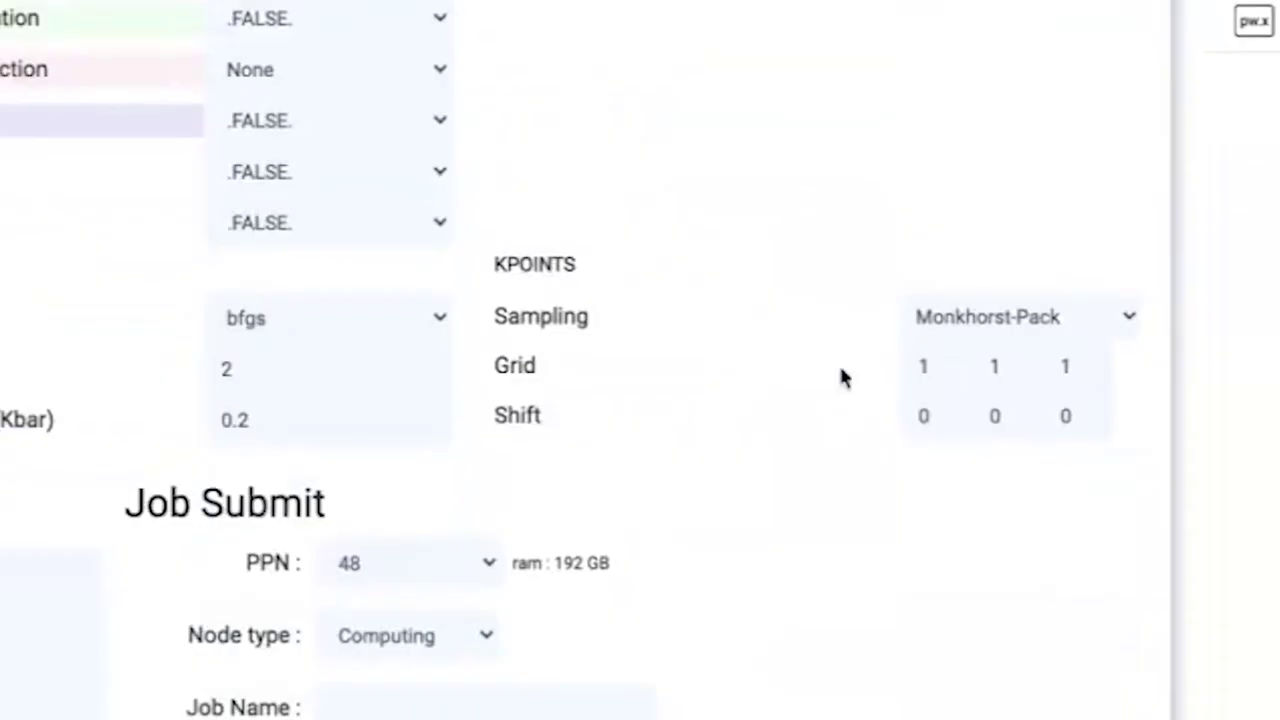
{"action": "left_click", "coordinate": [926, 366]}
{"action": "left_click_drag", "start_coordinate": [926, 366], "coordinate": [997, 366]}
{"action": "type", "text": "66"}
{"action": "key", "text": "BackSpace"}
{"action": "double_click", "coordinate": [1000, 364]}
{"action": "type", "text": "6"}
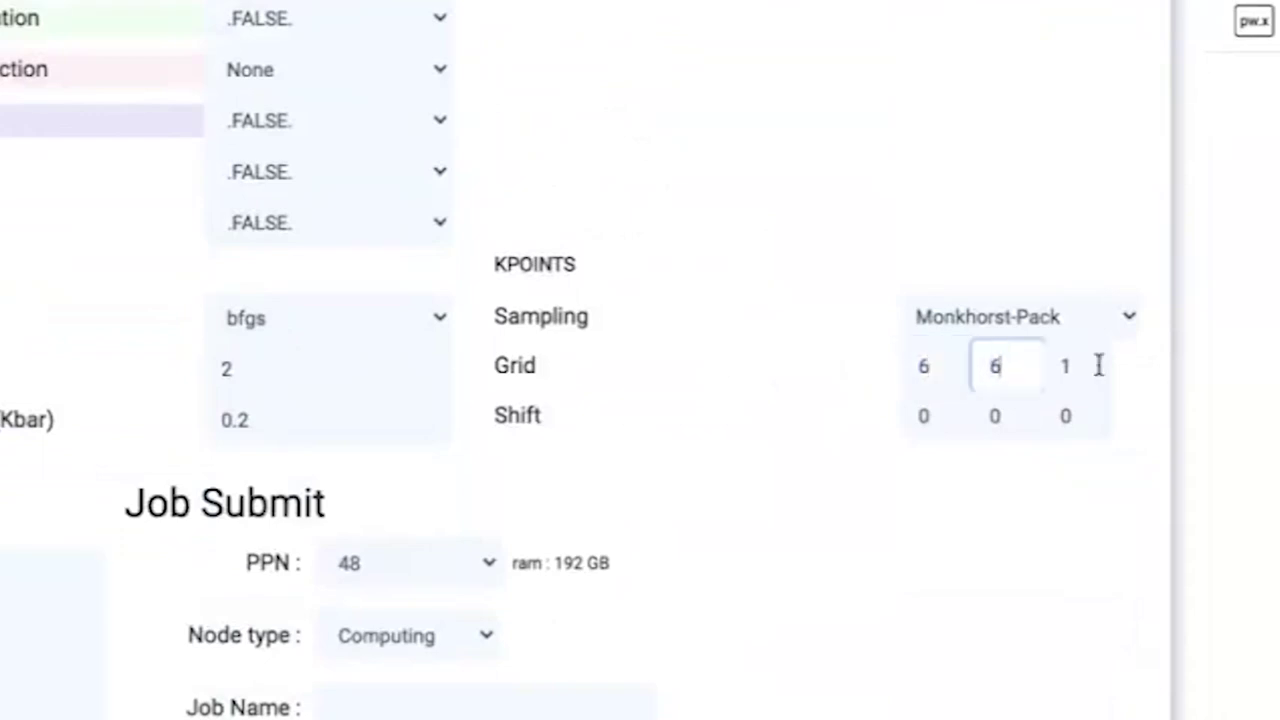
{"action": "double_click", "coordinate": [1065, 366]}
{"action": "type", "text": "6"}
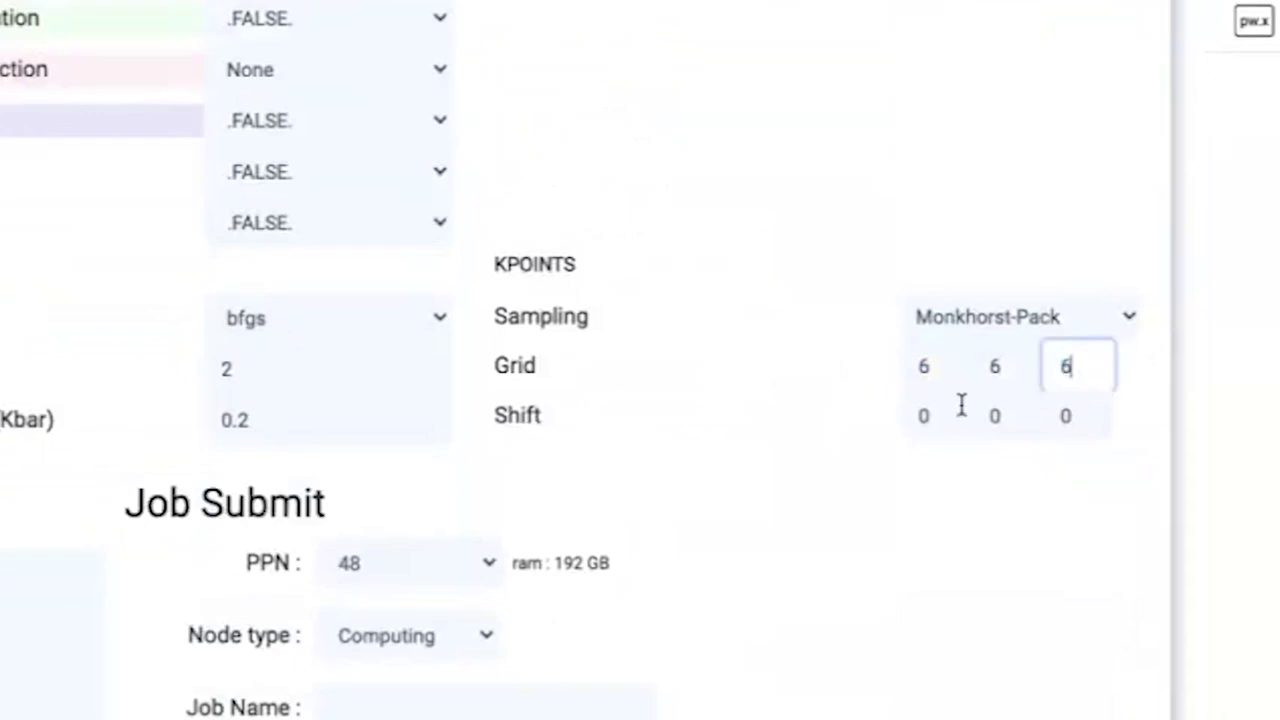
Step: Set the k-point shift to 1 1 1
{"action": "double_click", "coordinate": [930, 416]}
{"action": "type", "text": "1"}
{"action": "double_click", "coordinate": [1000, 416]}
{"action": "type", "text": "1"}
{"action": "double_click", "coordinate": [1066, 416]}
{"action": "type", "text": "1"}
Step: Review the updated pw.x input script from the &CONTROL section through to the atomic positions
{"action": "left_click", "coordinate": [574, 707]}
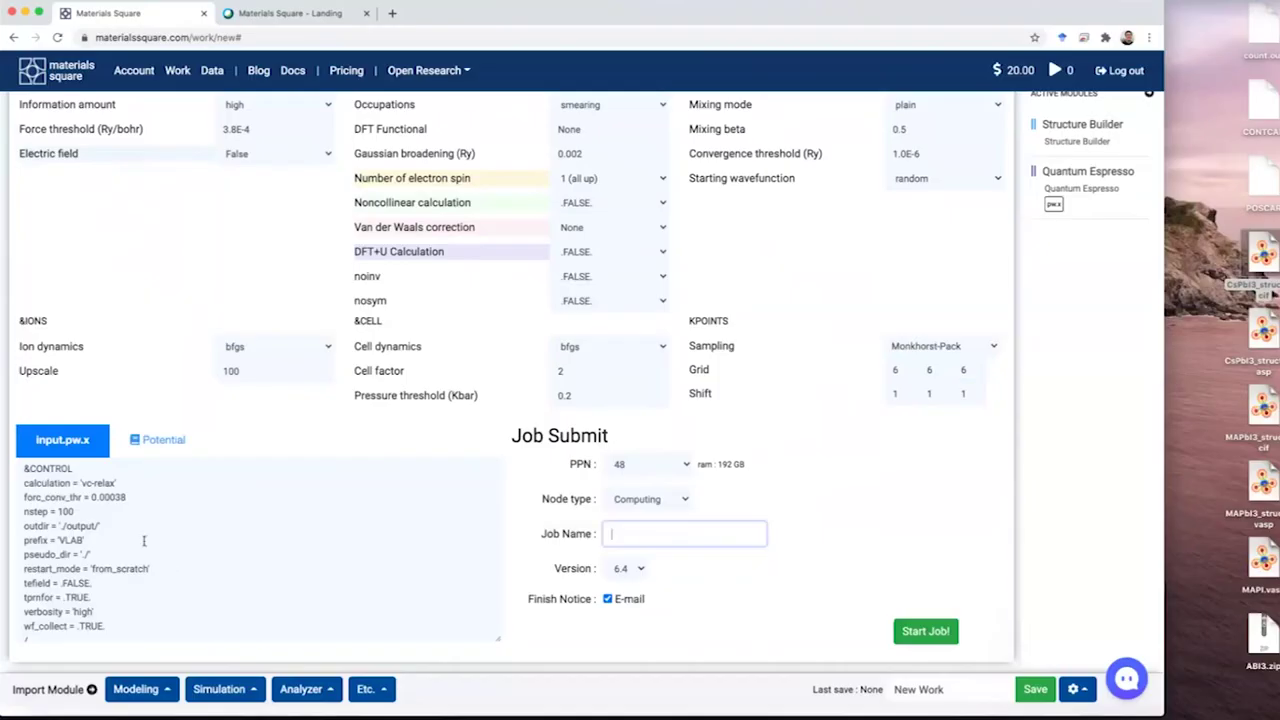
{"action": "scroll", "coordinate": [143, 541], "scroll_direction": "down", "scroll_amount": 10}
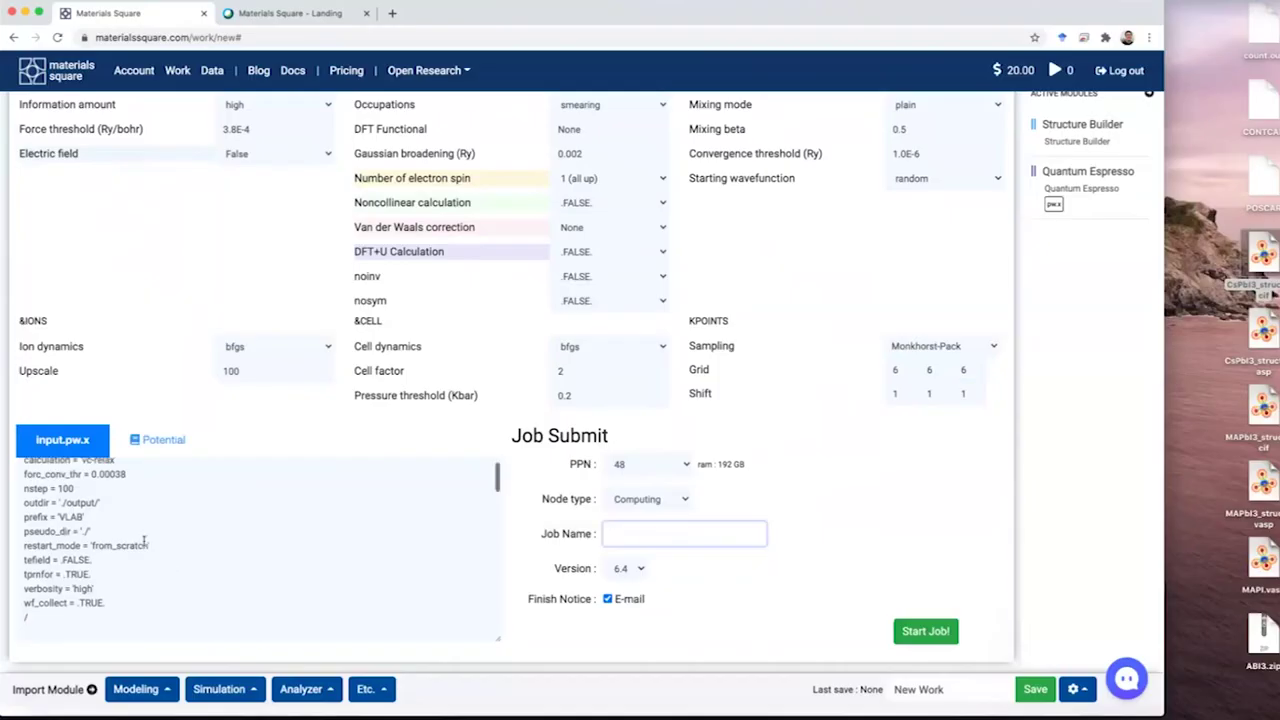
{"action": "scroll", "coordinate": [143, 541], "scroll_direction": "down", "scroll_amount": 10}
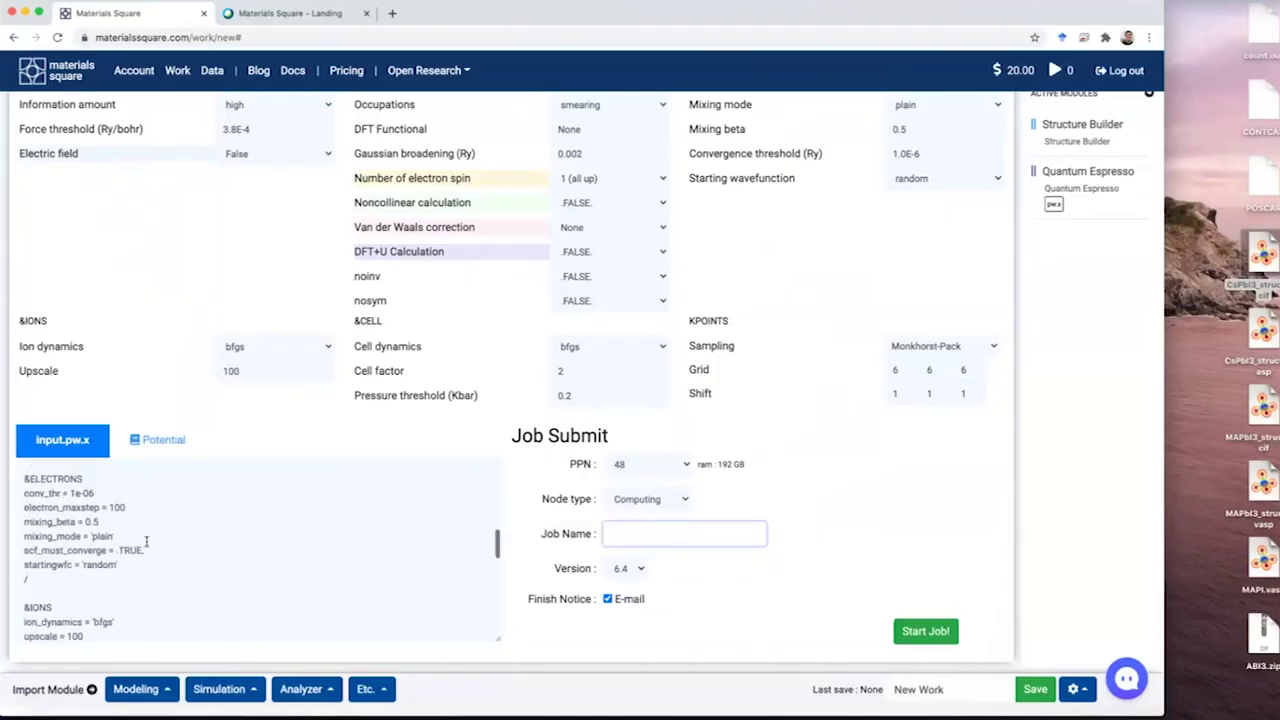
{"action": "scroll", "coordinate": [146, 541], "scroll_direction": "down", "scroll_amount": 1}
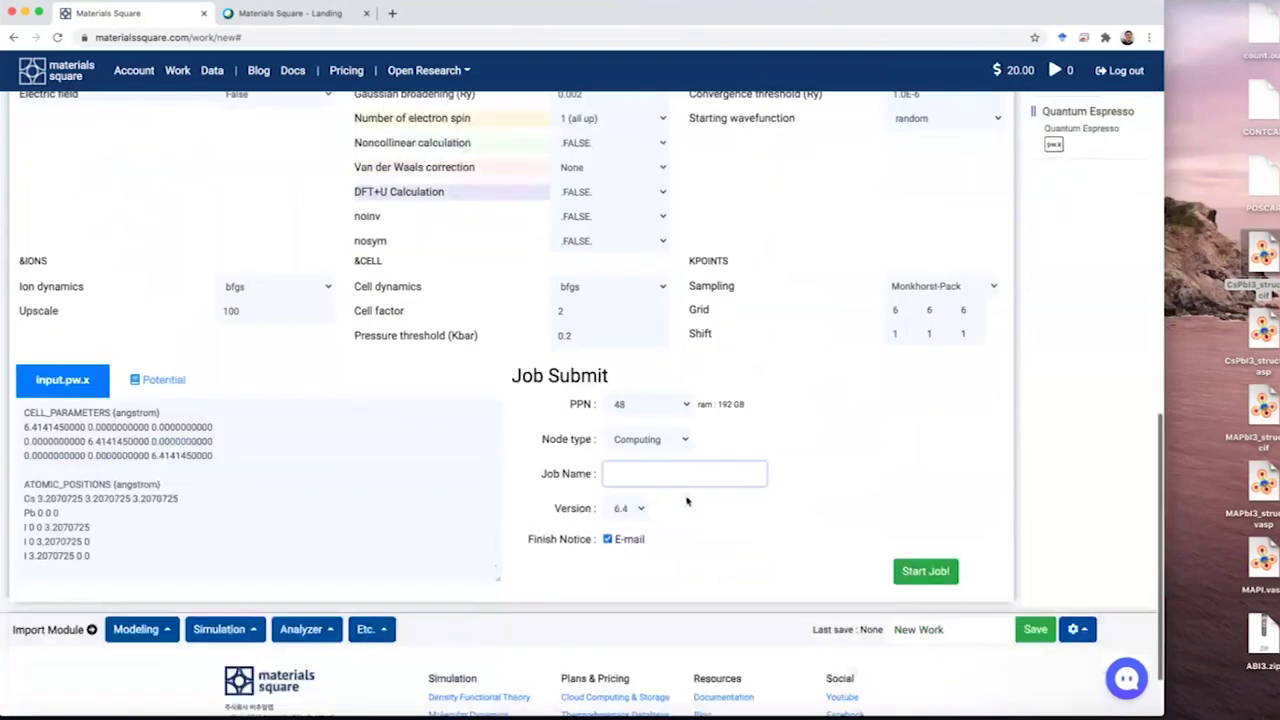
Step: Use 48 for PPN and name the job with cspbi3, the submitter's name and opt, joined by underscores
{"action": "left_click", "coordinate": [645, 404]}
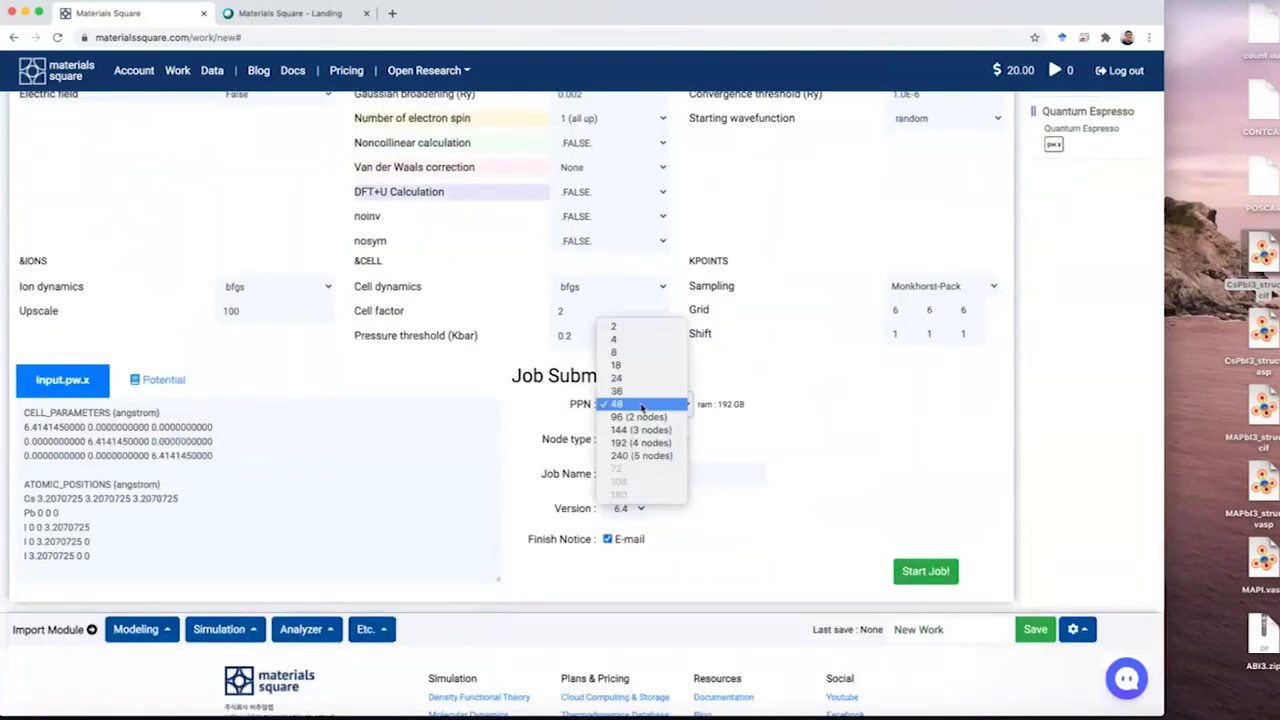
{"action": "left_click", "coordinate": [642, 412]}
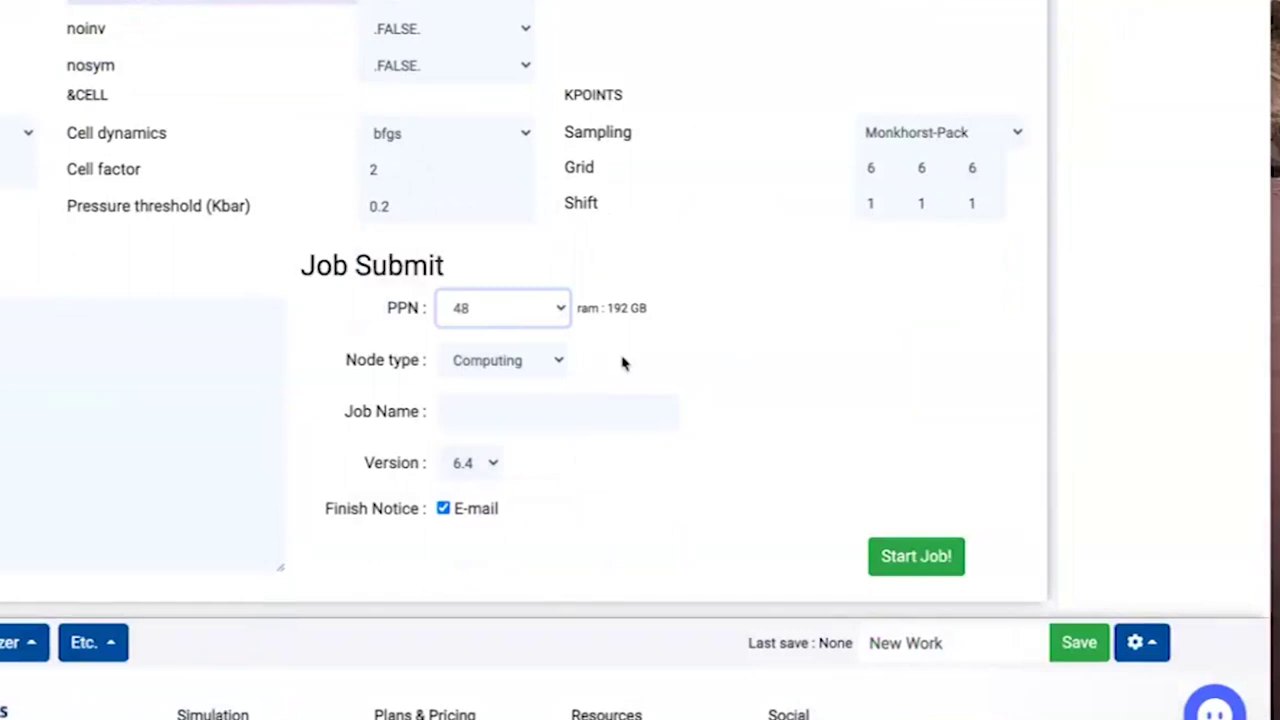
{"action": "left_click", "coordinate": [504, 413]}
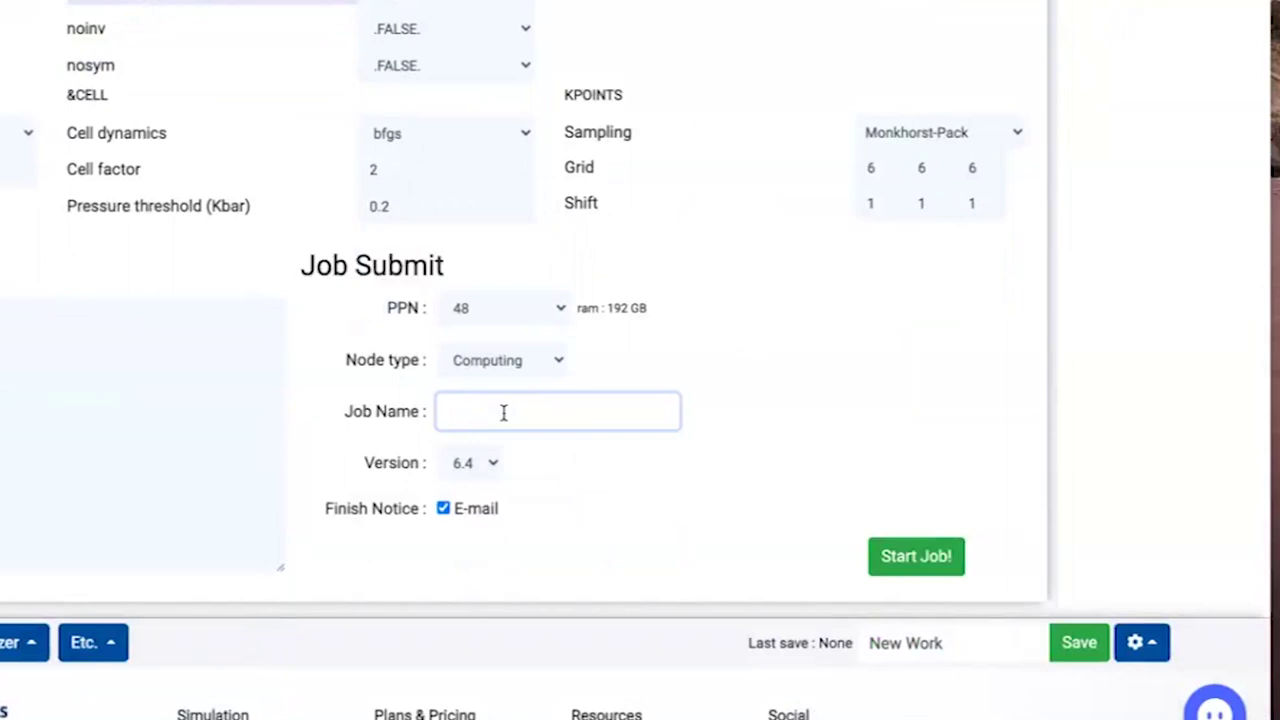
{"action": "type", "text": "cspbi3_jolee_opt"}
{"action": "left_click", "coordinate": [507, 413]}
{"action": "key", "text": "BackSpace"}
{"action": "type", "text": "h"}
Step: Rename the work as webinar_tutorial and save it
{"action": "left_click", "coordinate": [948, 645]}
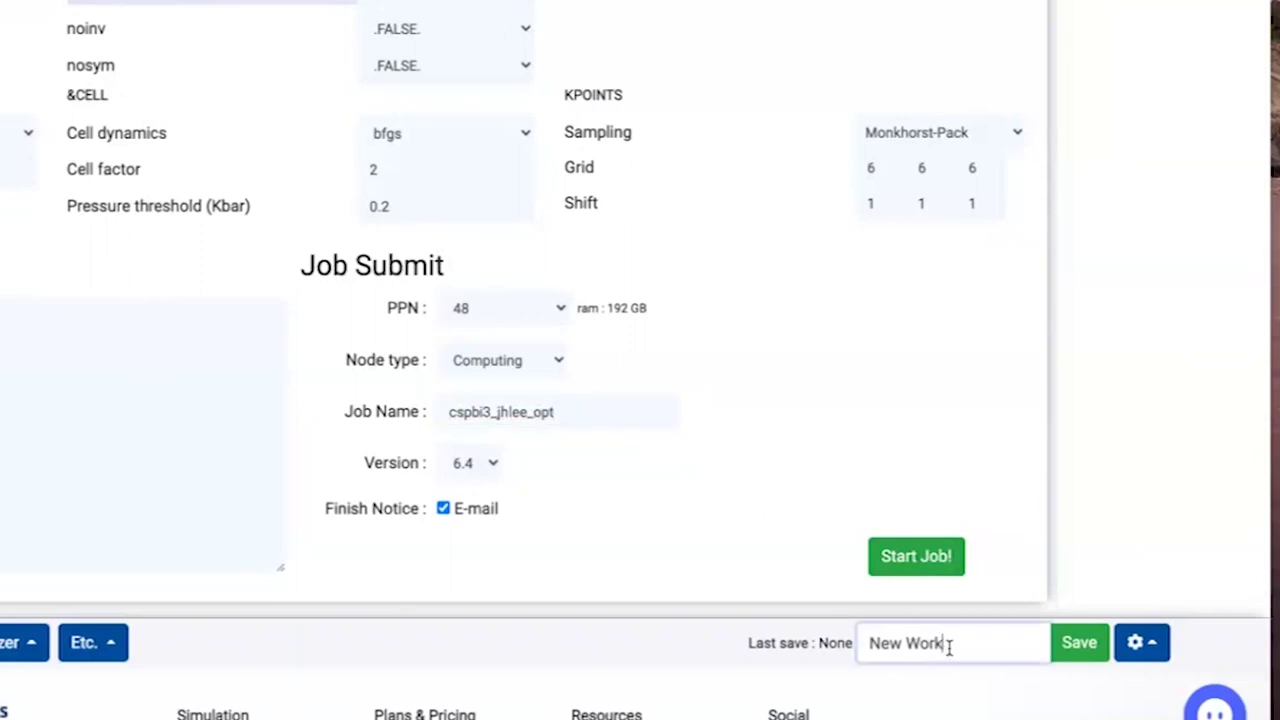
{"action": "double_click", "coordinate": [949, 645]}
{"action": "key", "text": "BackSpace"}
{"action": "key", "text": "BackSpace"}
{"action": "key", "text": "BackSpace"}
{"action": "key", "text": "BackSpace"}
{"action": "key", "text": "BackSpace"}
{"action": "type", "text": "webi"}
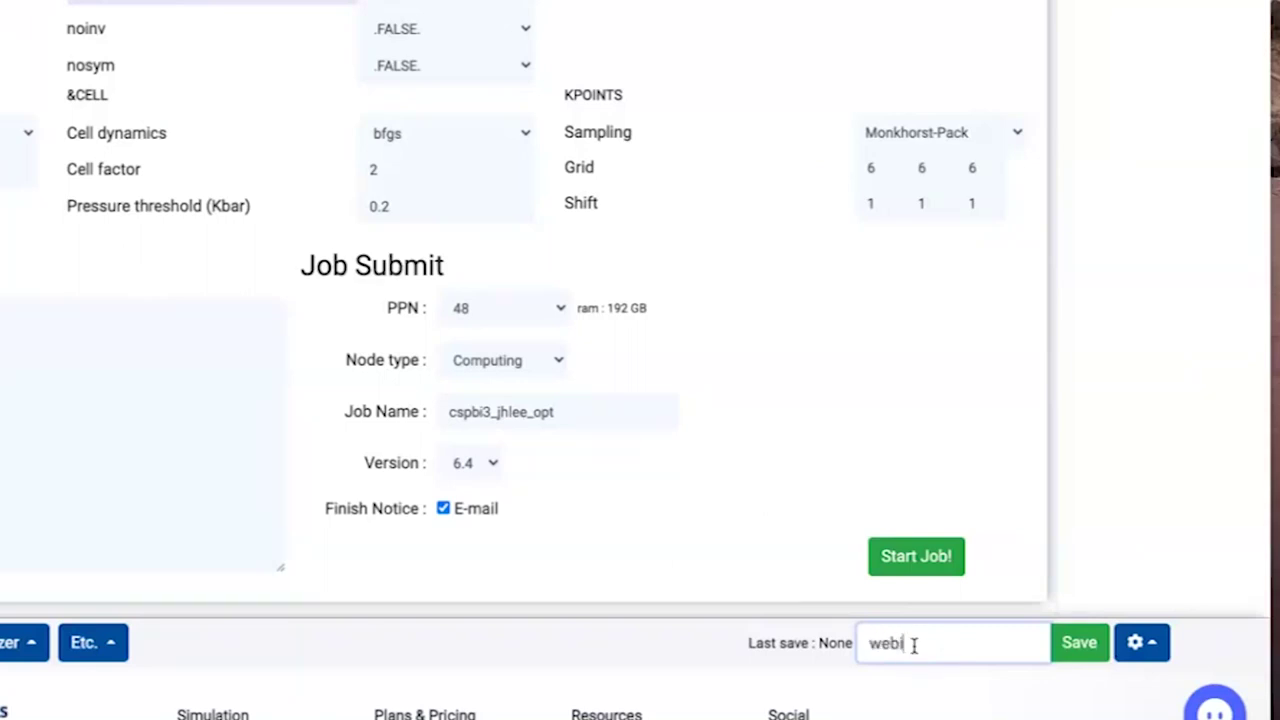
{"action": "type", "text": "nar_tutorial"}
{"action": "left_click", "coordinate": [1078, 648]}
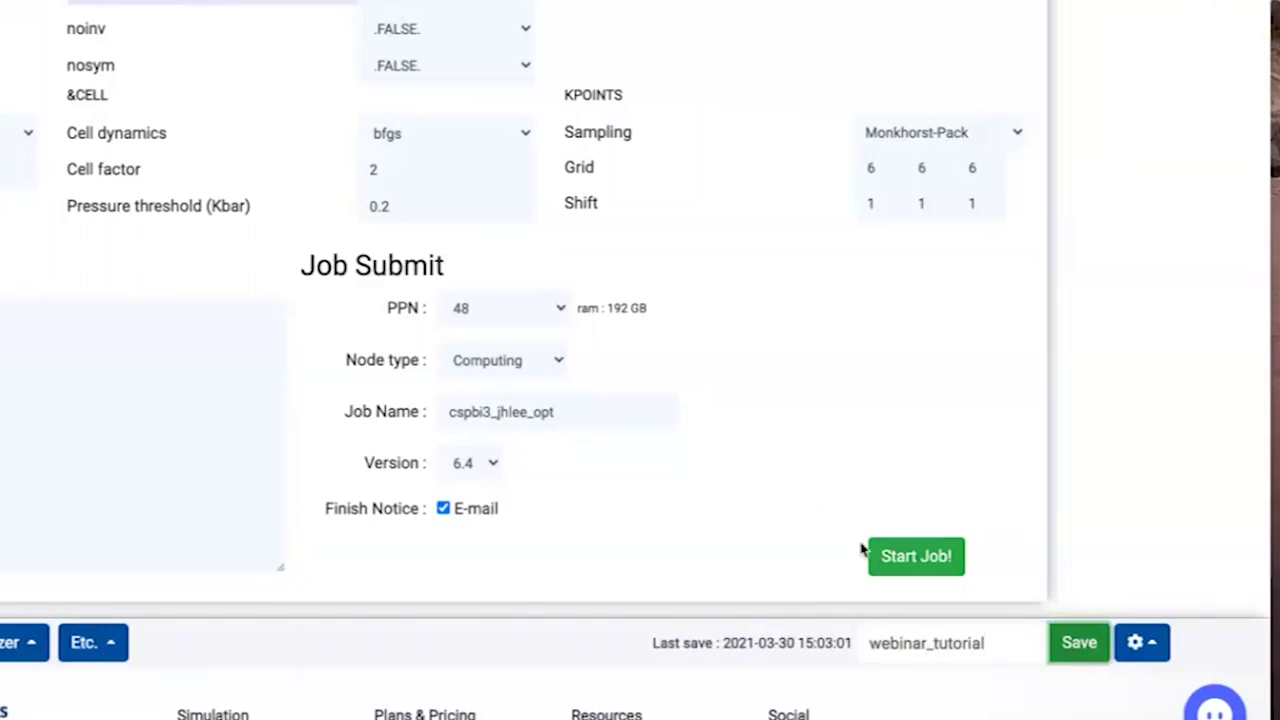
Step: Start the Quantum Espresso job and check its entry in the list of running jobs
{"action": "left_click", "coordinate": [929, 567]}
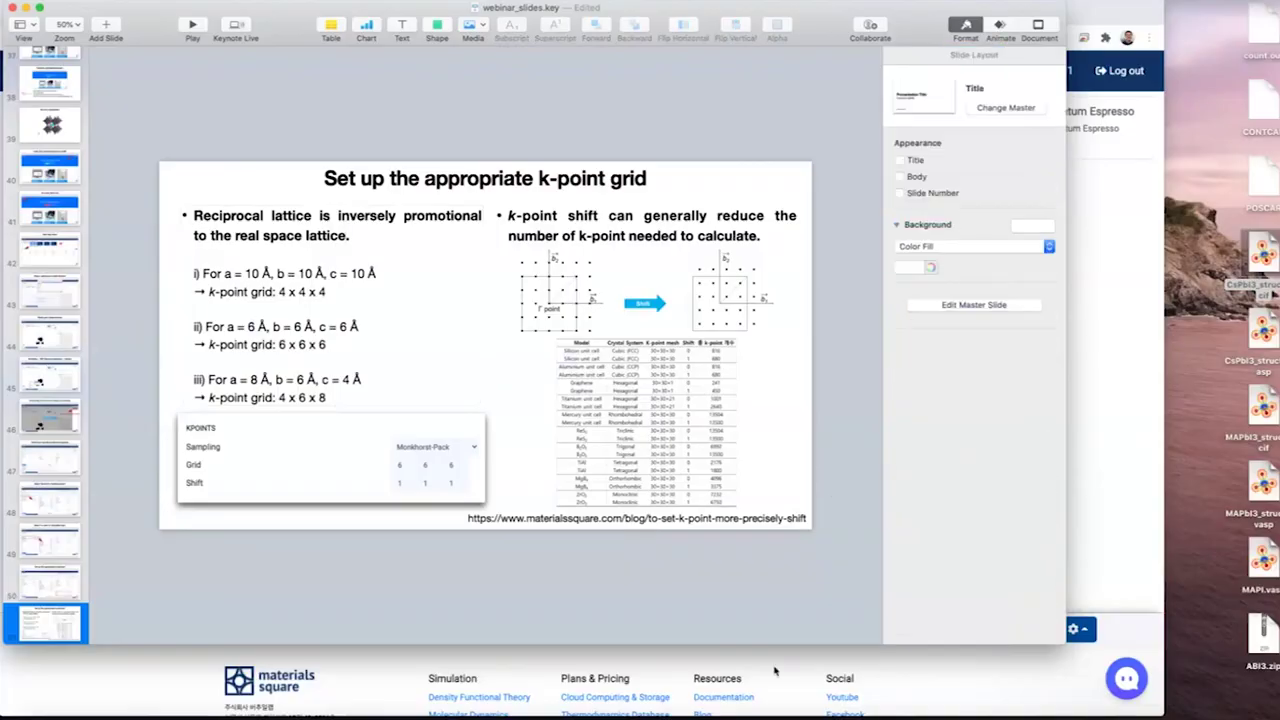
{"action": "left_click", "coordinate": [775, 671]}
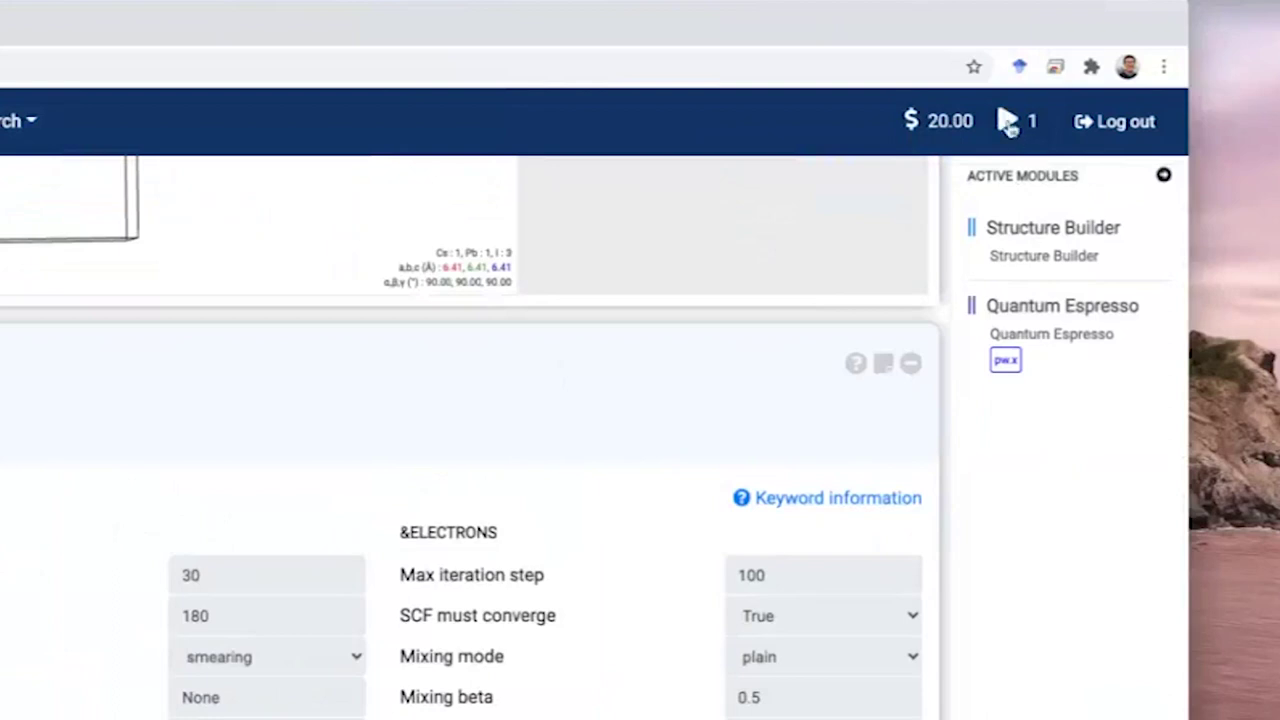
{"action": "left_click", "coordinate": [1007, 121]}
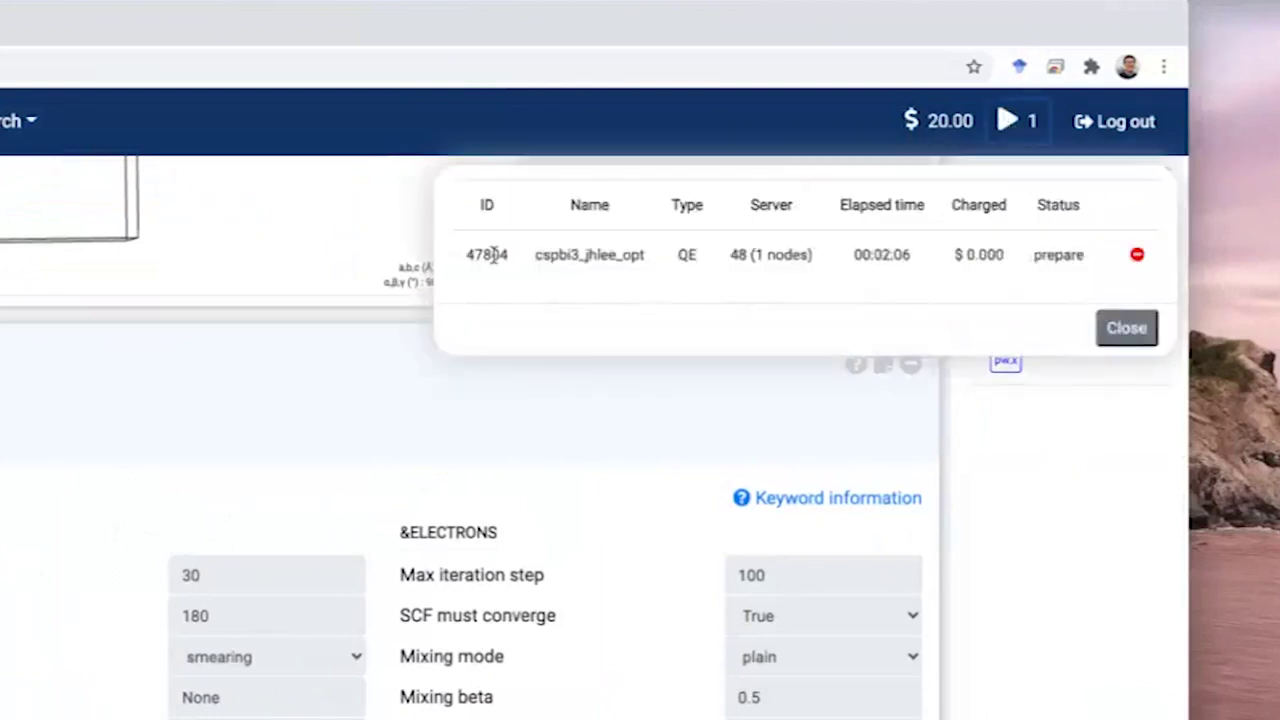
{"action": "left_click_drag", "start_coordinate": [538, 254], "coordinate": [646, 255]}
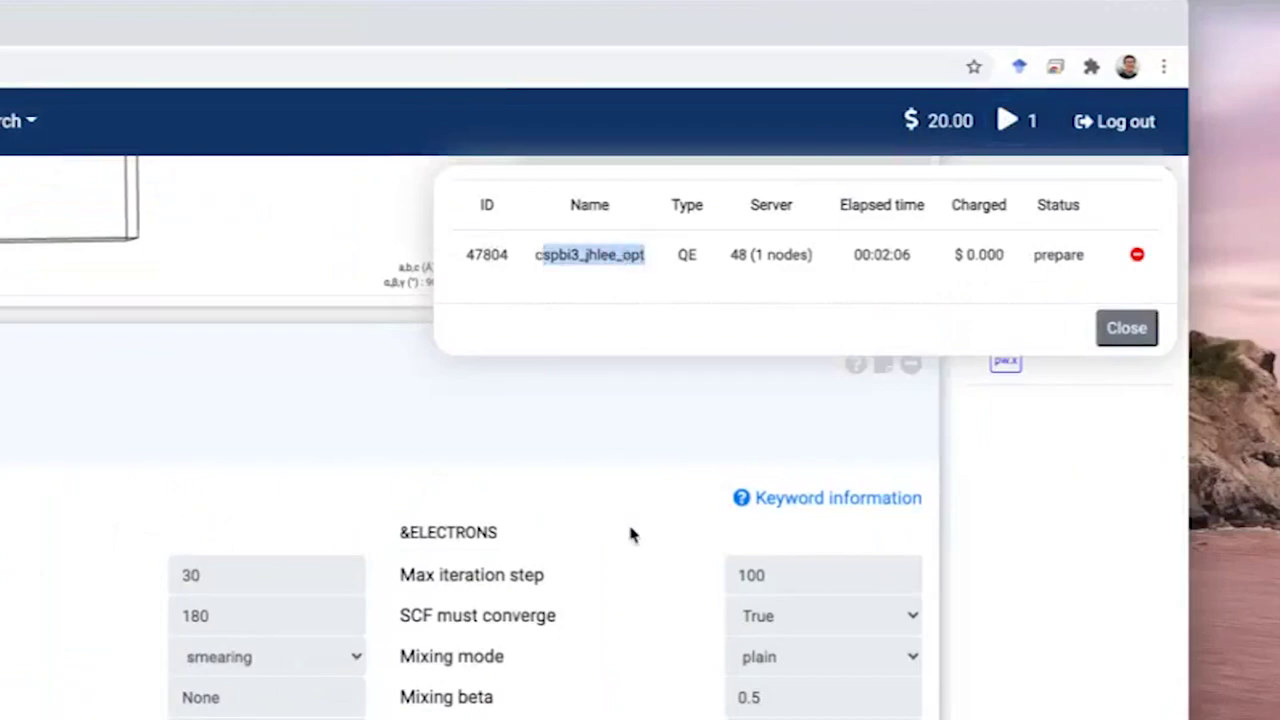
Step: Close the running jobs list and update the status of the Quantum Espresso job
{"action": "scroll", "coordinate": [630, 535], "scroll_direction": "down", "scroll_amount": 5}
{"action": "left_click", "coordinate": [330, 660]}
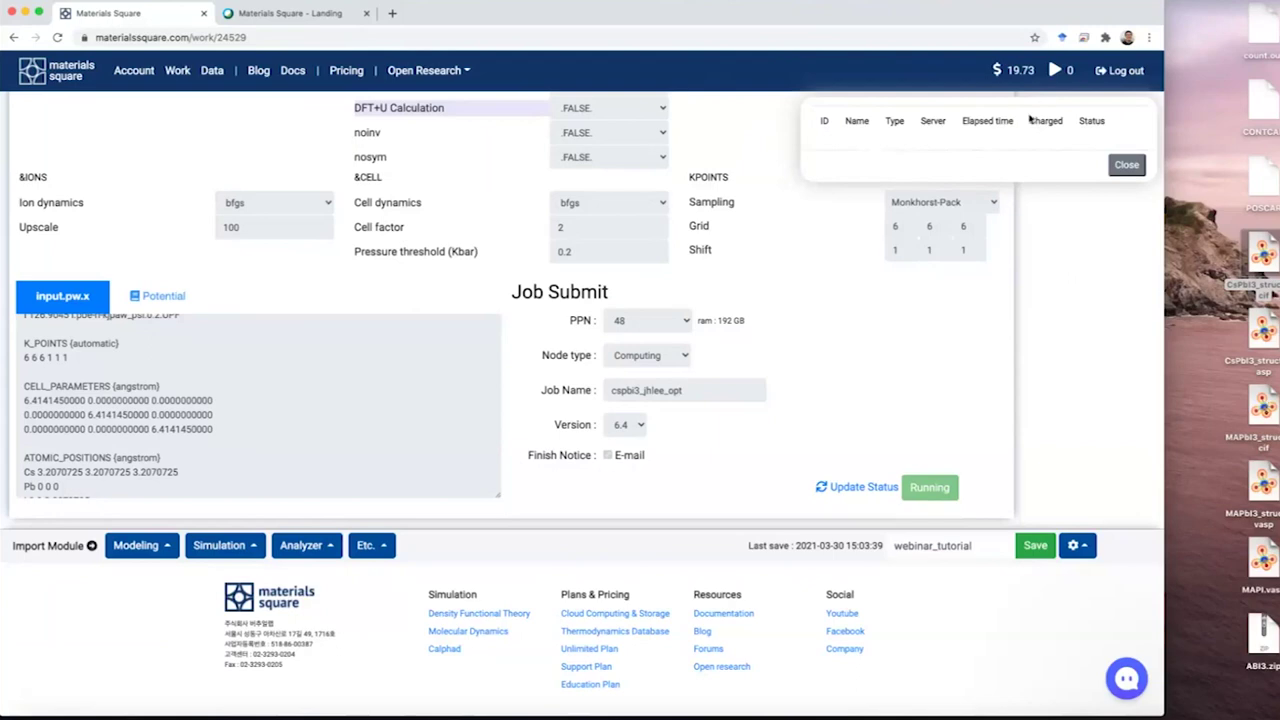
{"action": "left_click", "coordinate": [1127, 164]}
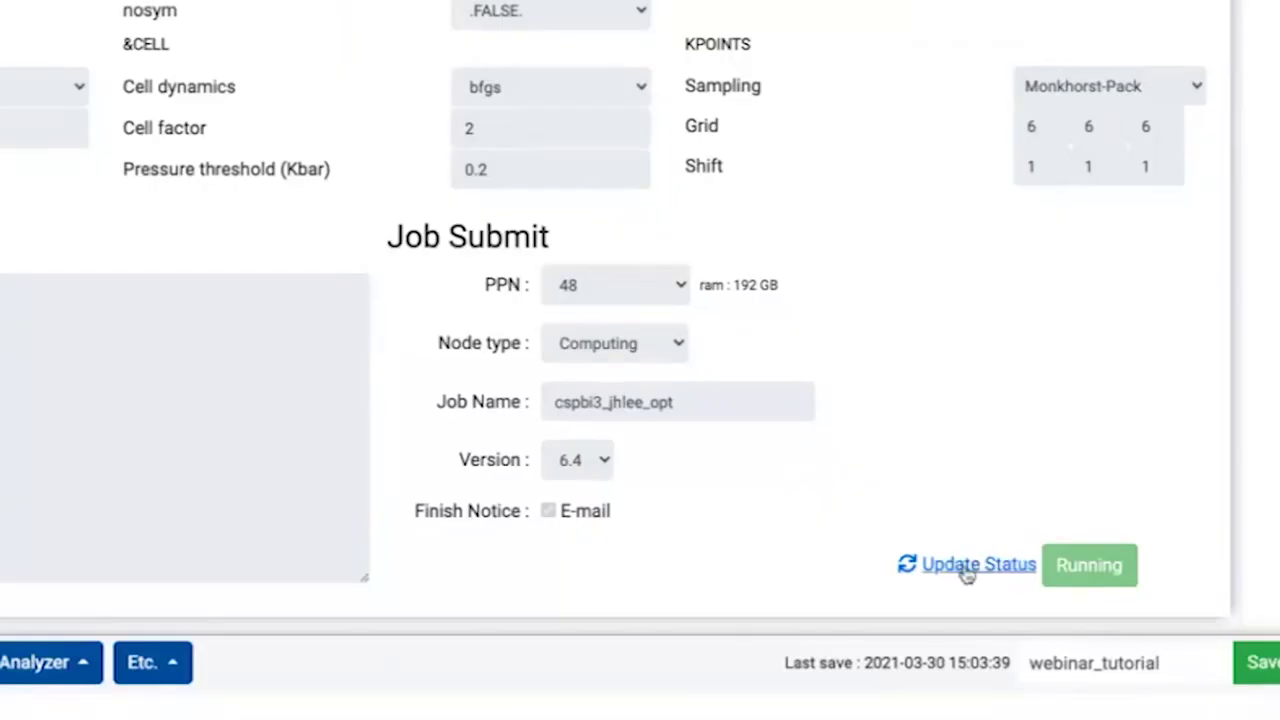
{"action": "left_click", "coordinate": [965, 566]}
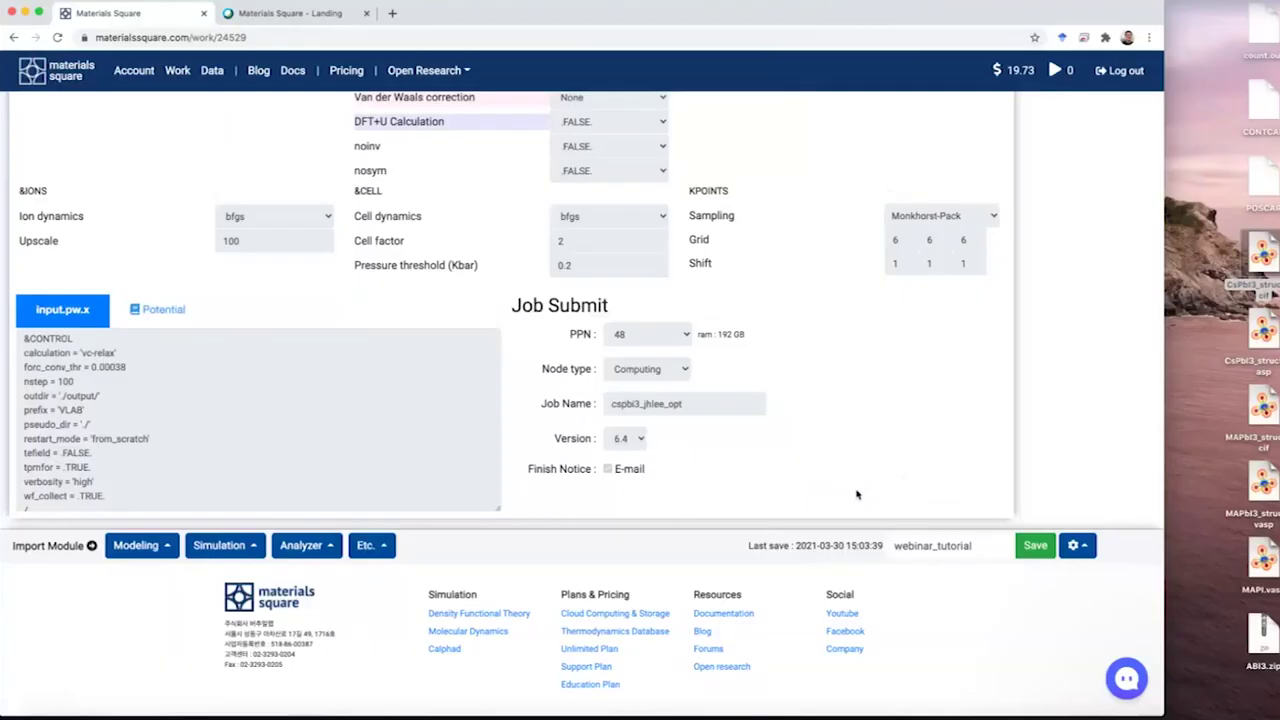
Step: Import the final structure from the Quantum Espresso module into Structure Builder
{"action": "scroll", "coordinate": [856, 494], "scroll_direction": "up", "scroll_amount": 10}
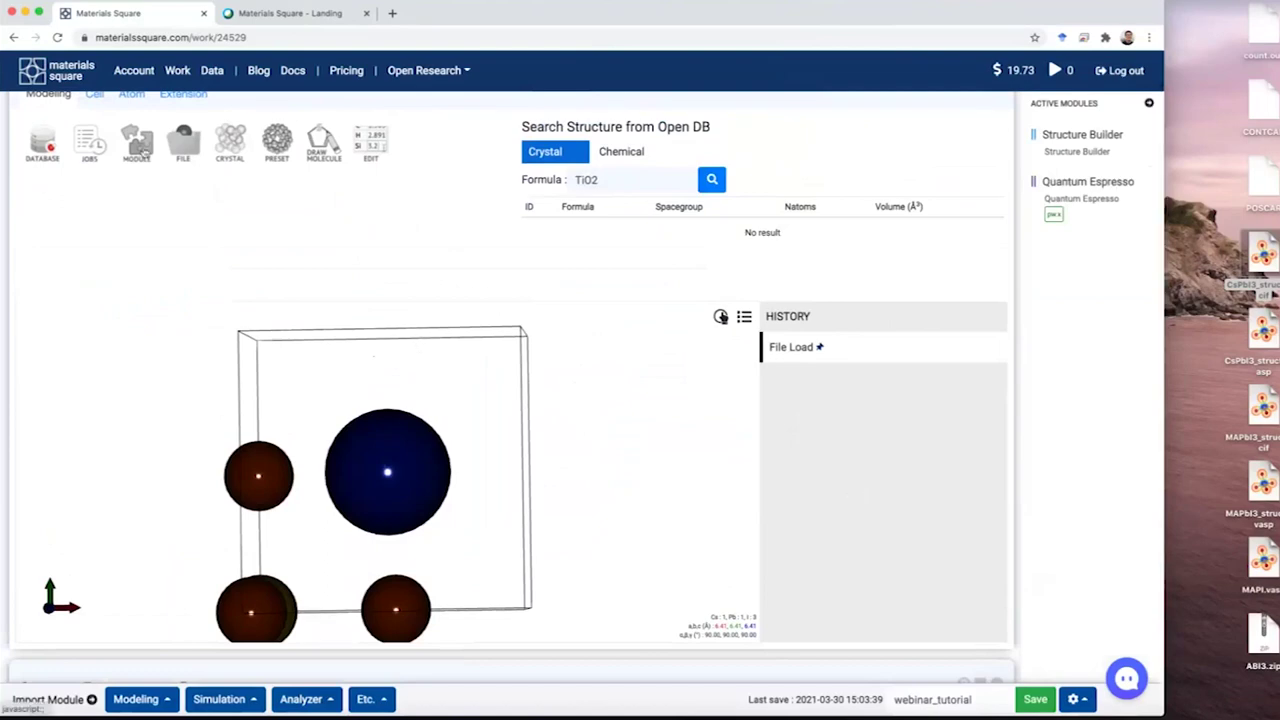
{"action": "scroll", "coordinate": [771, 434], "scroll_direction": "down", "scroll_amount": 10}
{"action": "scroll", "coordinate": [773, 432], "scroll_direction": "up", "scroll_amount": 12}
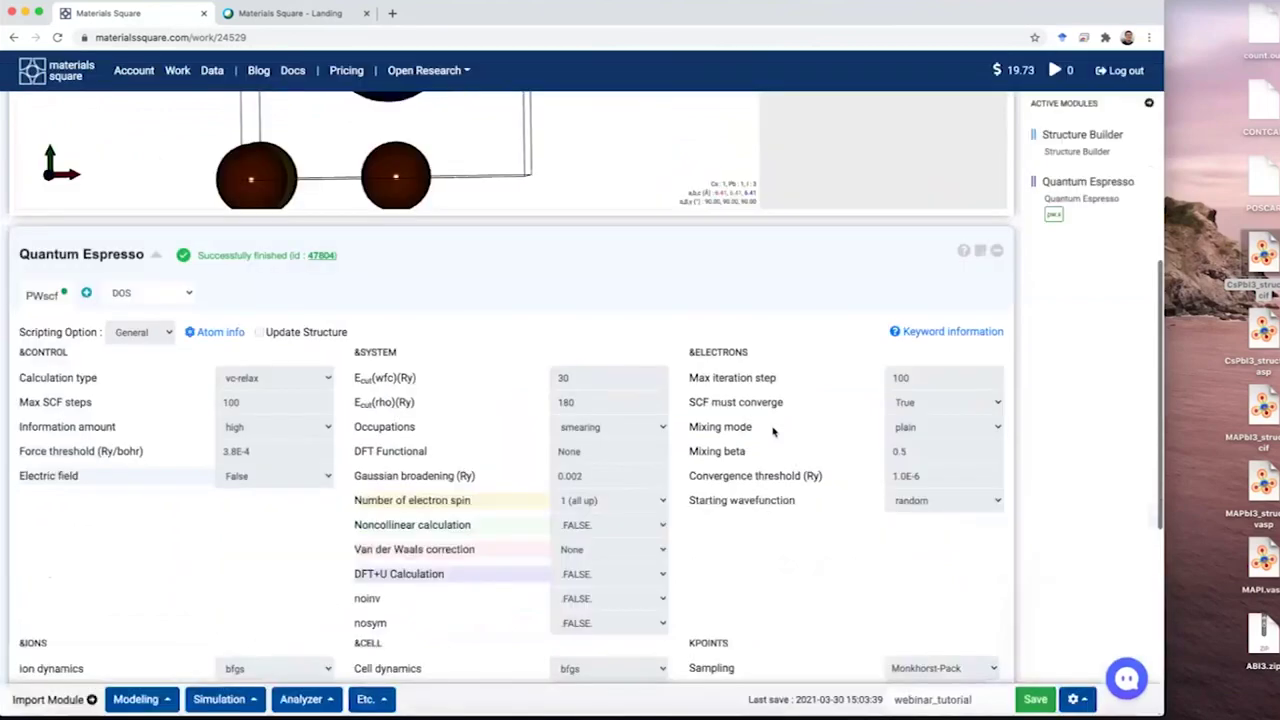
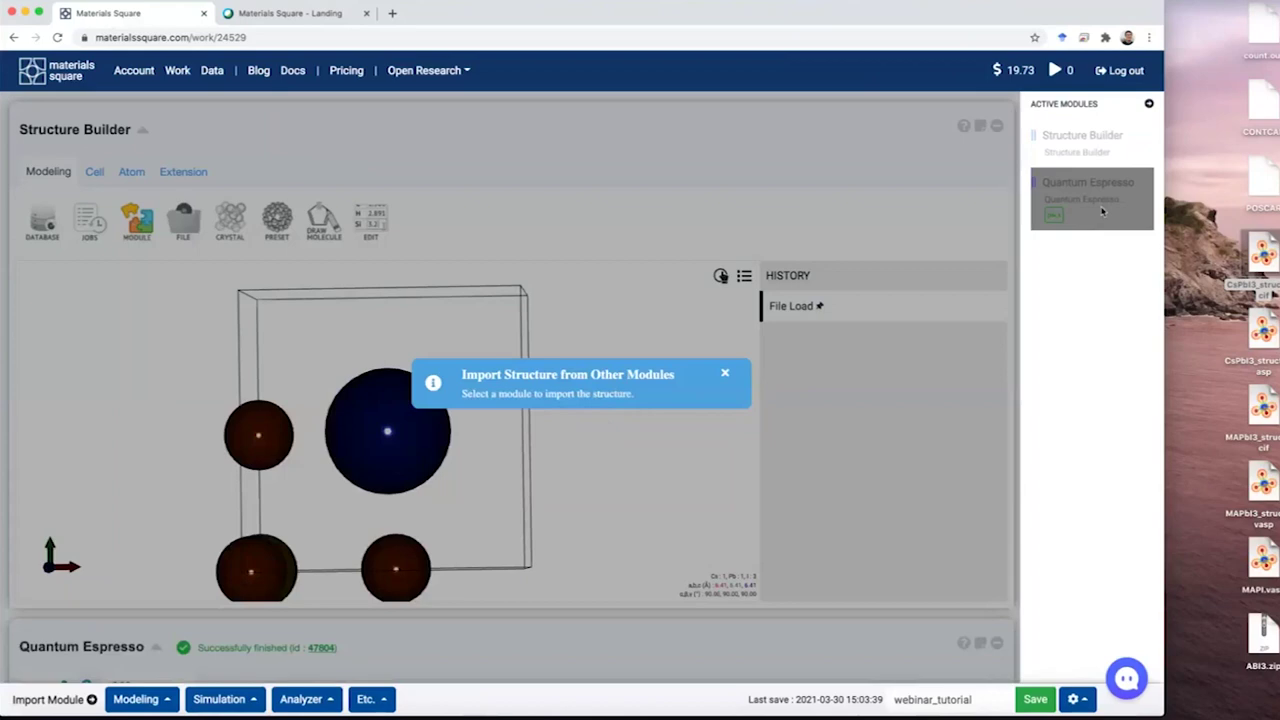
{"action": "left_click", "coordinate": [1103, 210]}
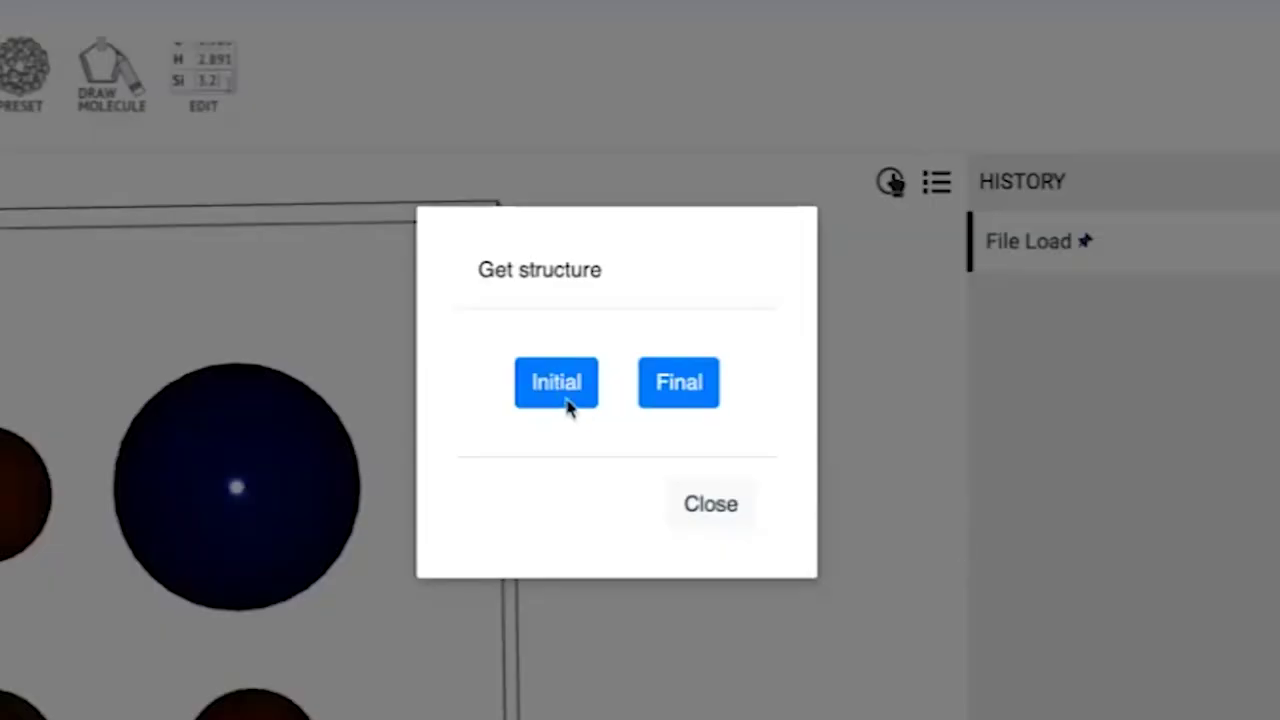
{"action": "left_click", "coordinate": [697, 388]}
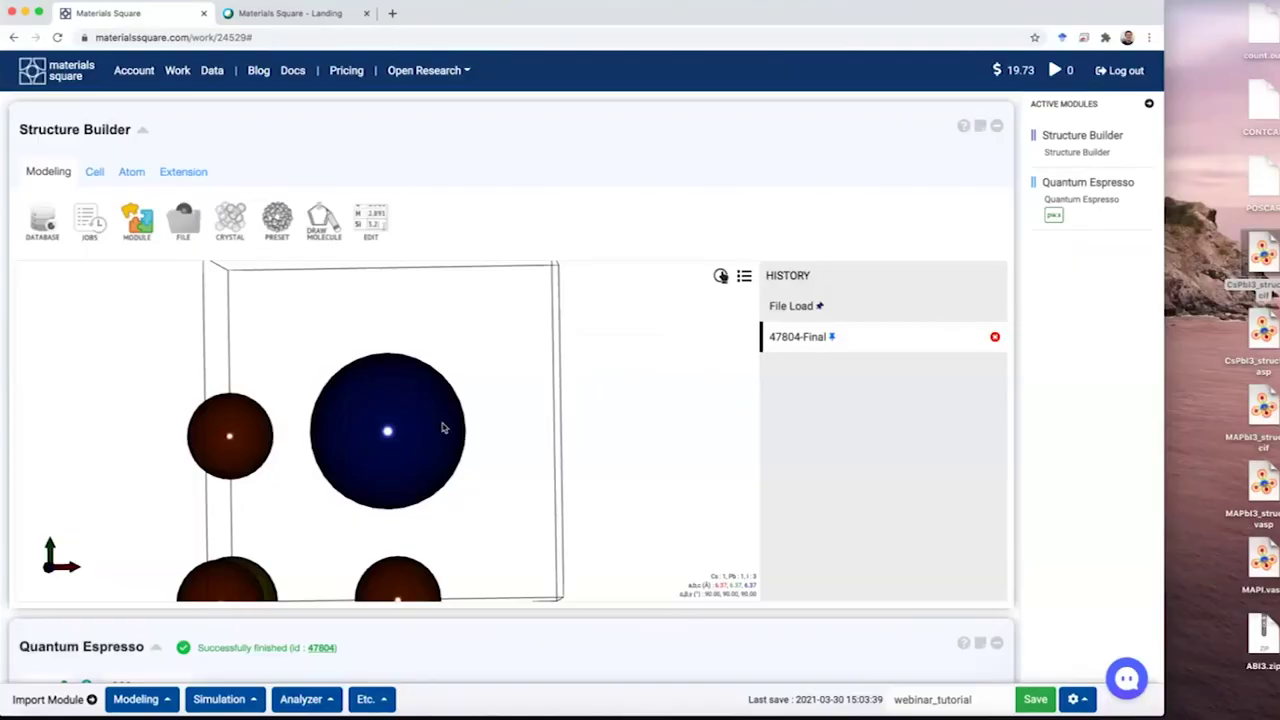
Step: Reset the display settings of the structure viewer to their default values
{"action": "scroll", "coordinate": [371, 446], "scroll_direction": "down", "scroll_amount": 2}
{"action": "left_click_drag", "start_coordinate": [452, 413], "coordinate": [437, 437]}
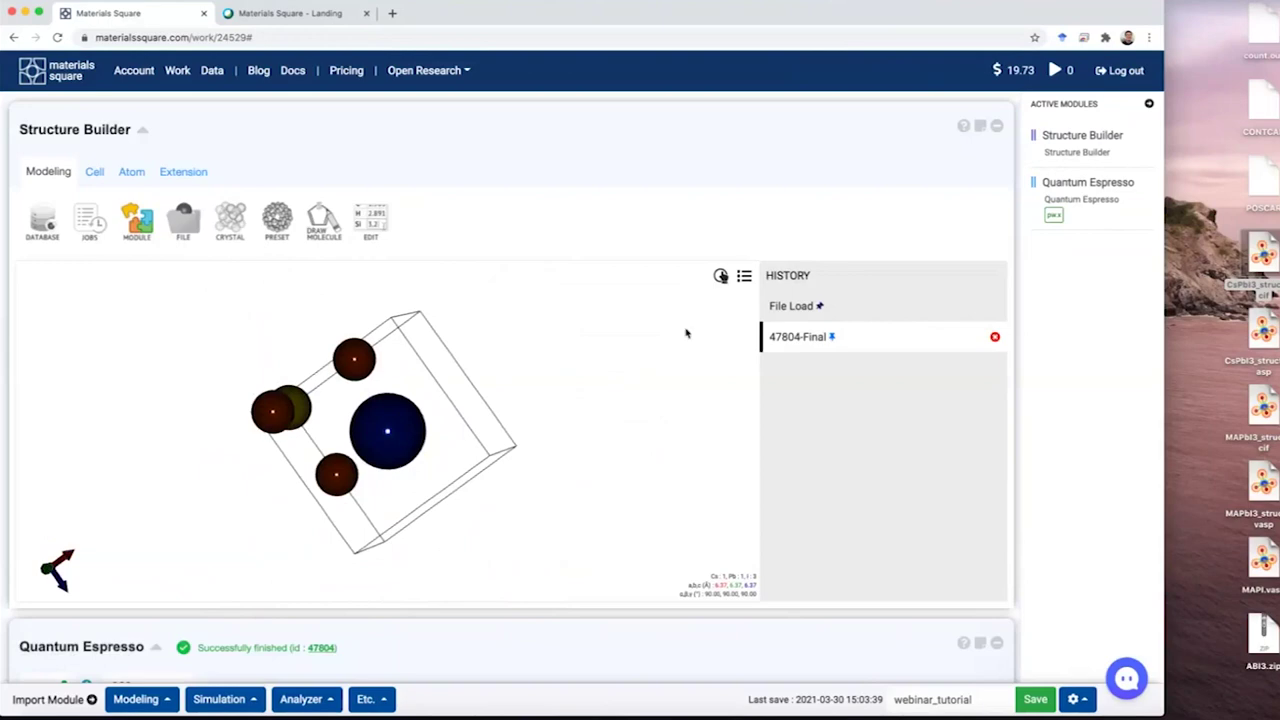
{"action": "left_click_drag", "start_coordinate": [723, 320], "coordinate": [378, 412]}
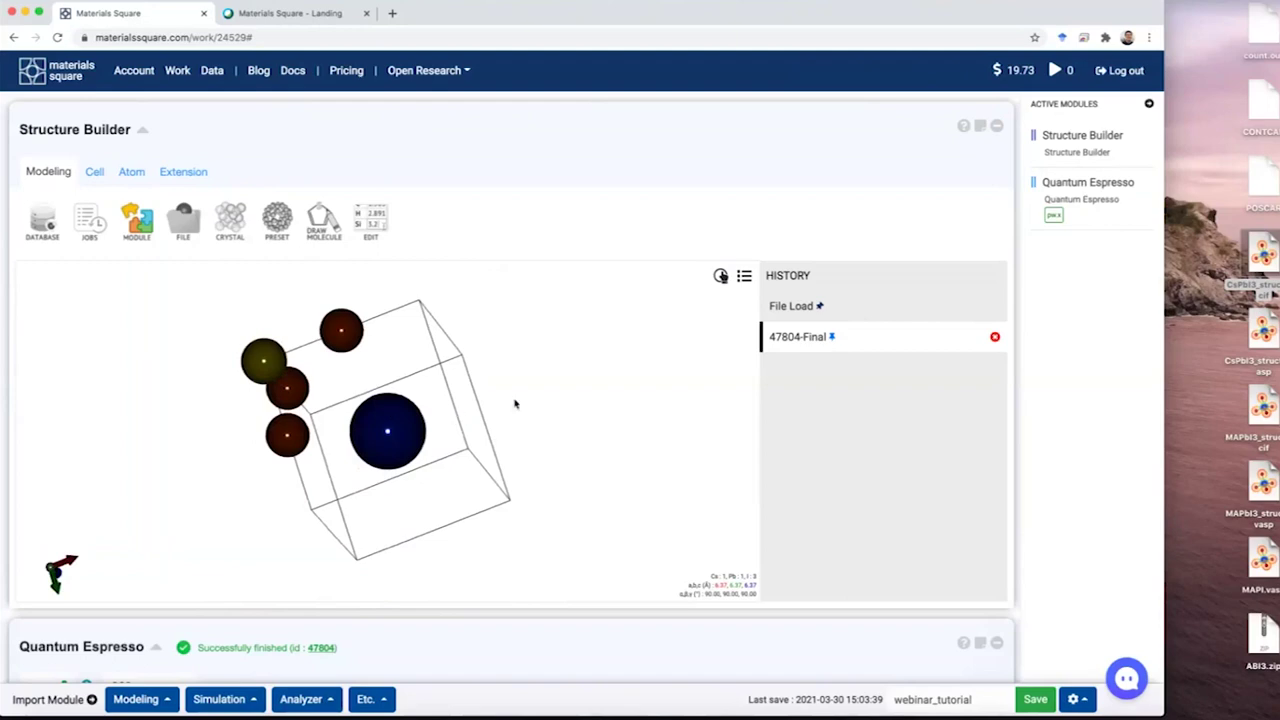
{"action": "right_click", "coordinate": [597, 392]}
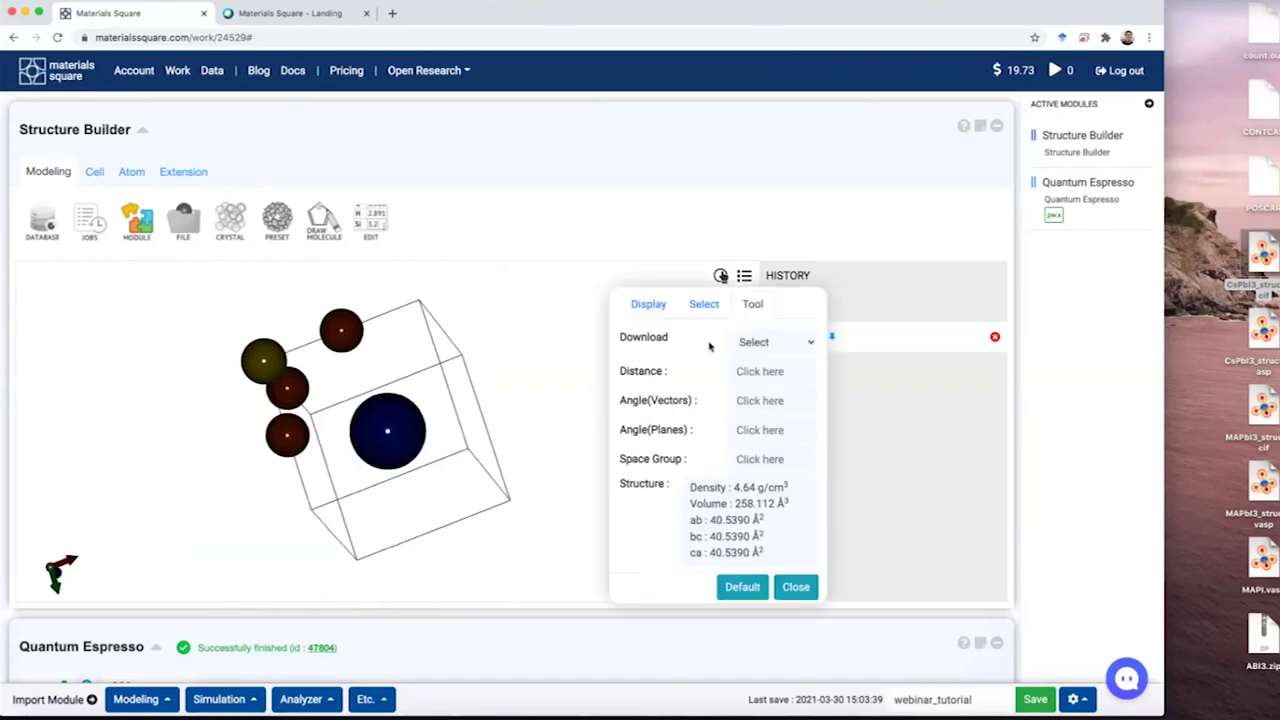
{"action": "left_click", "coordinate": [648, 303]}
{"action": "left_click_drag", "start_coordinate": [742, 364], "coordinate": [737, 436]}
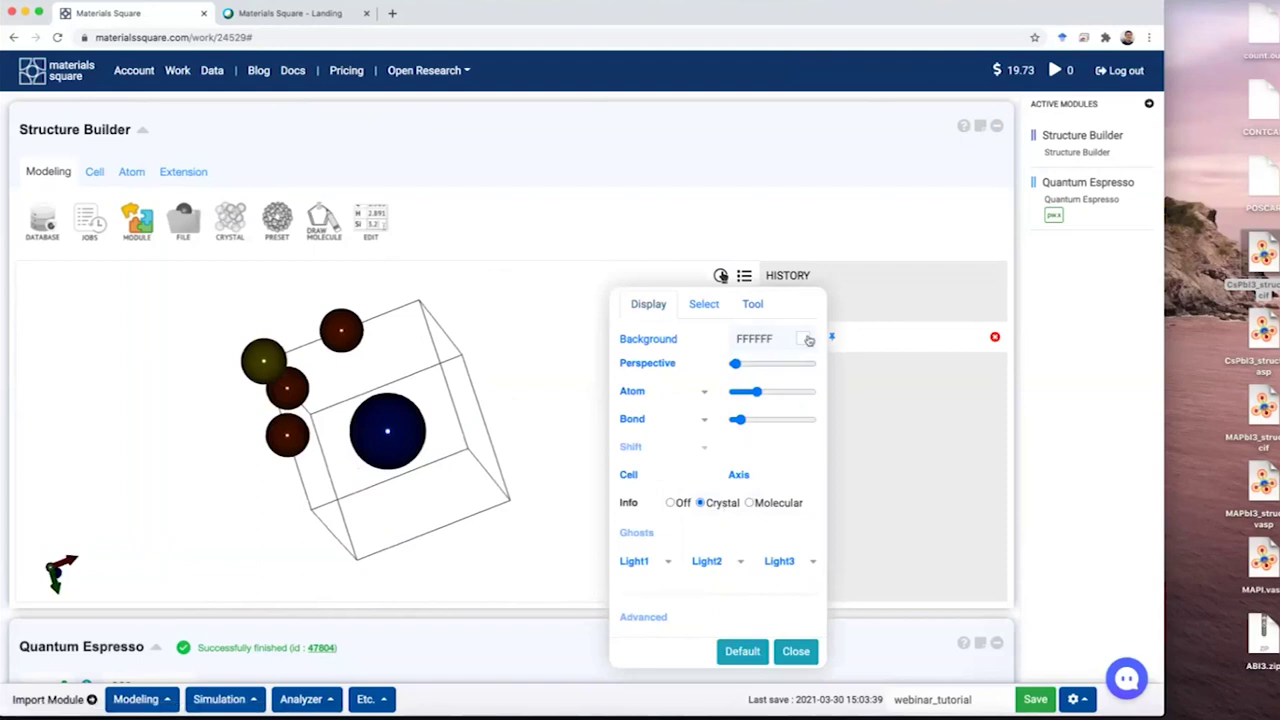
{"action": "left_click", "coordinate": [752, 655]}
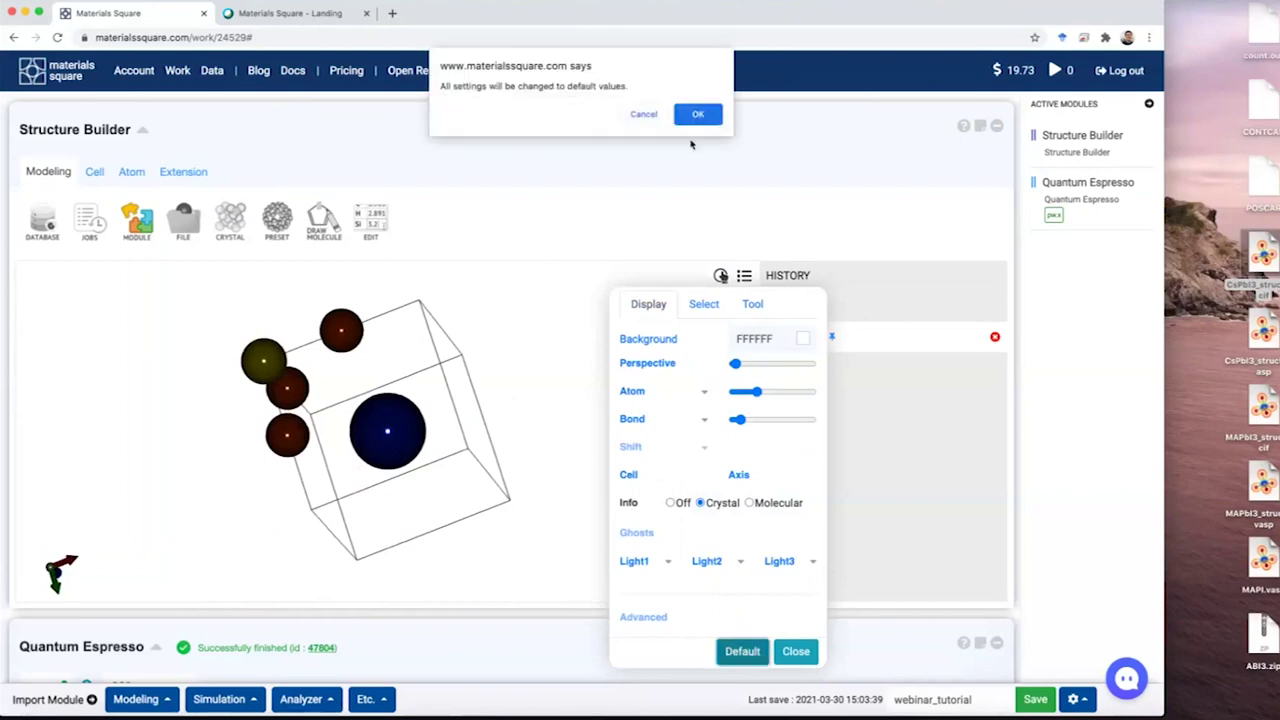
{"action": "left_click", "coordinate": [692, 119]}
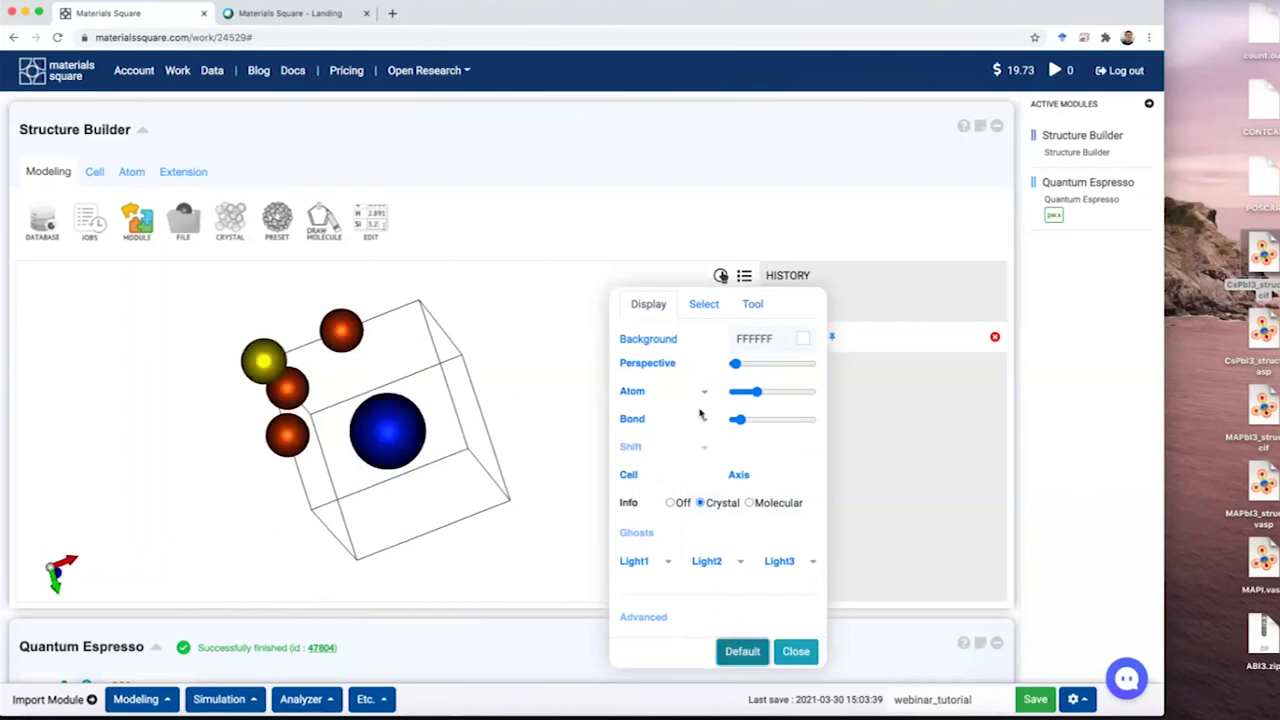
{"action": "left_click", "coordinate": [796, 652]}
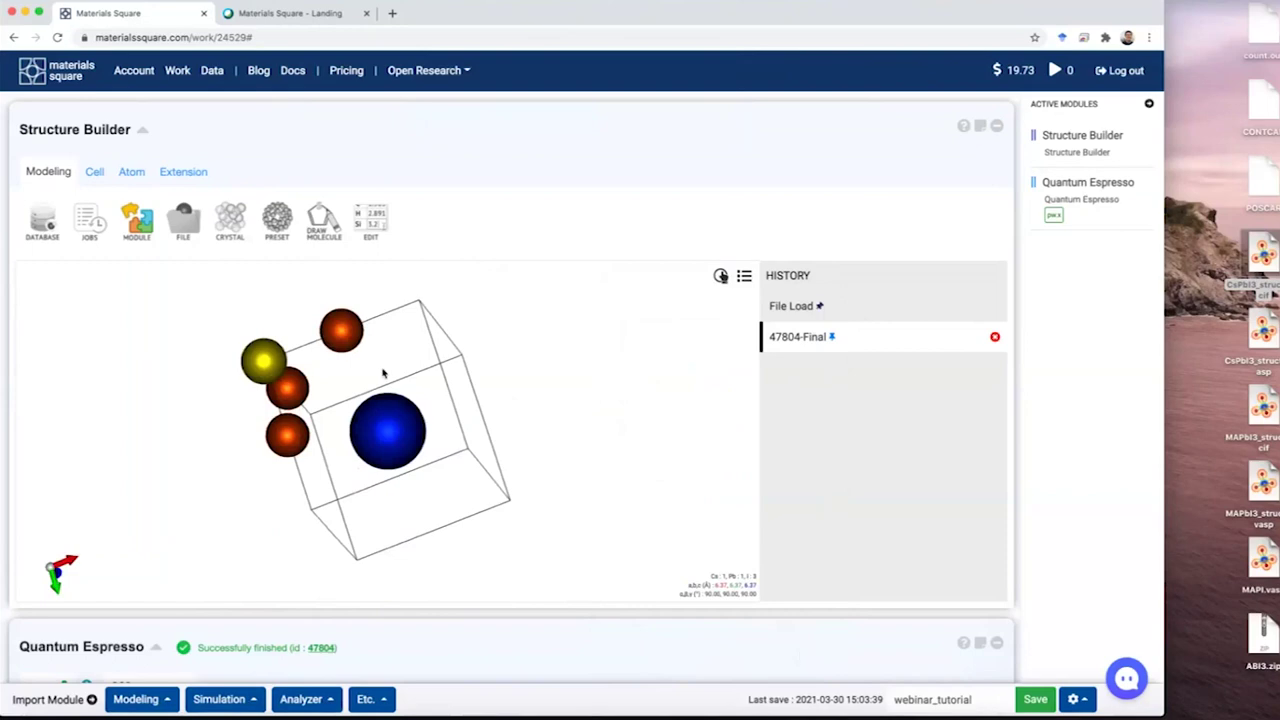
Step: Download the optimized structure in cif format to the Desktop as Cs1Pb1I3_optimized.cif
{"action": "left_click_drag", "start_coordinate": [400, 390], "coordinate": [543, 420]}
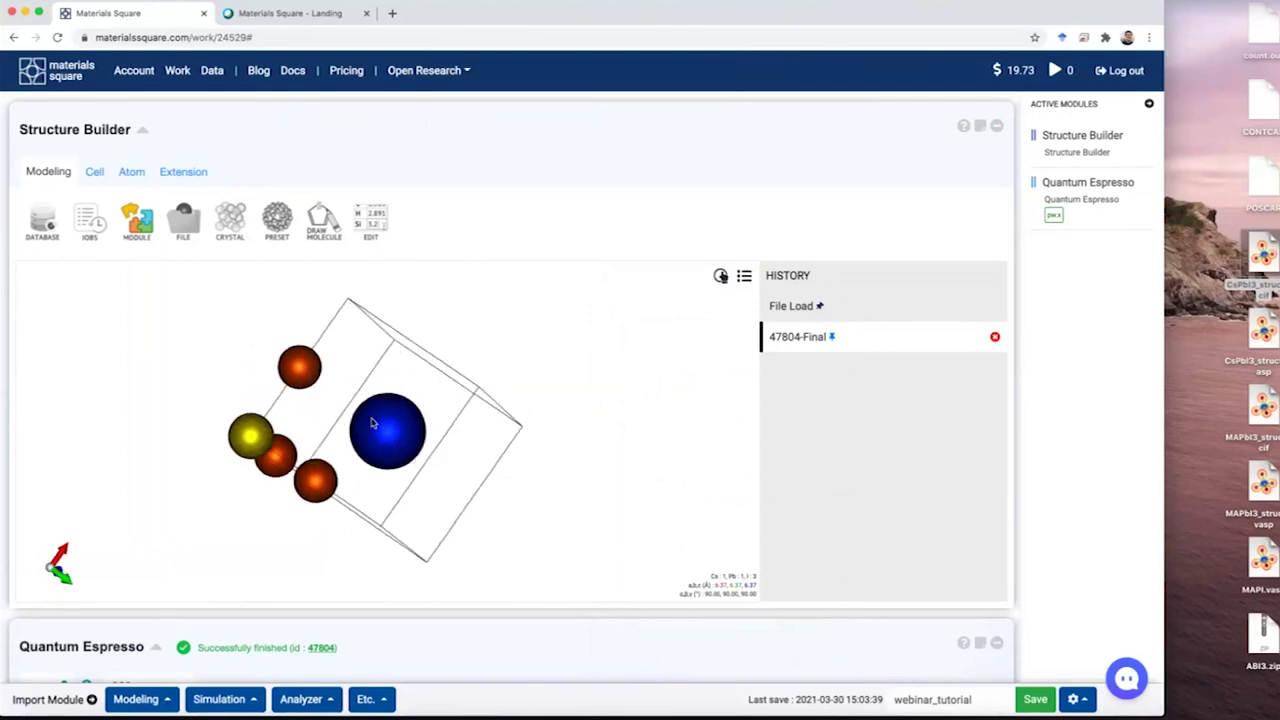
{"action": "left_click", "coordinate": [721, 276]}
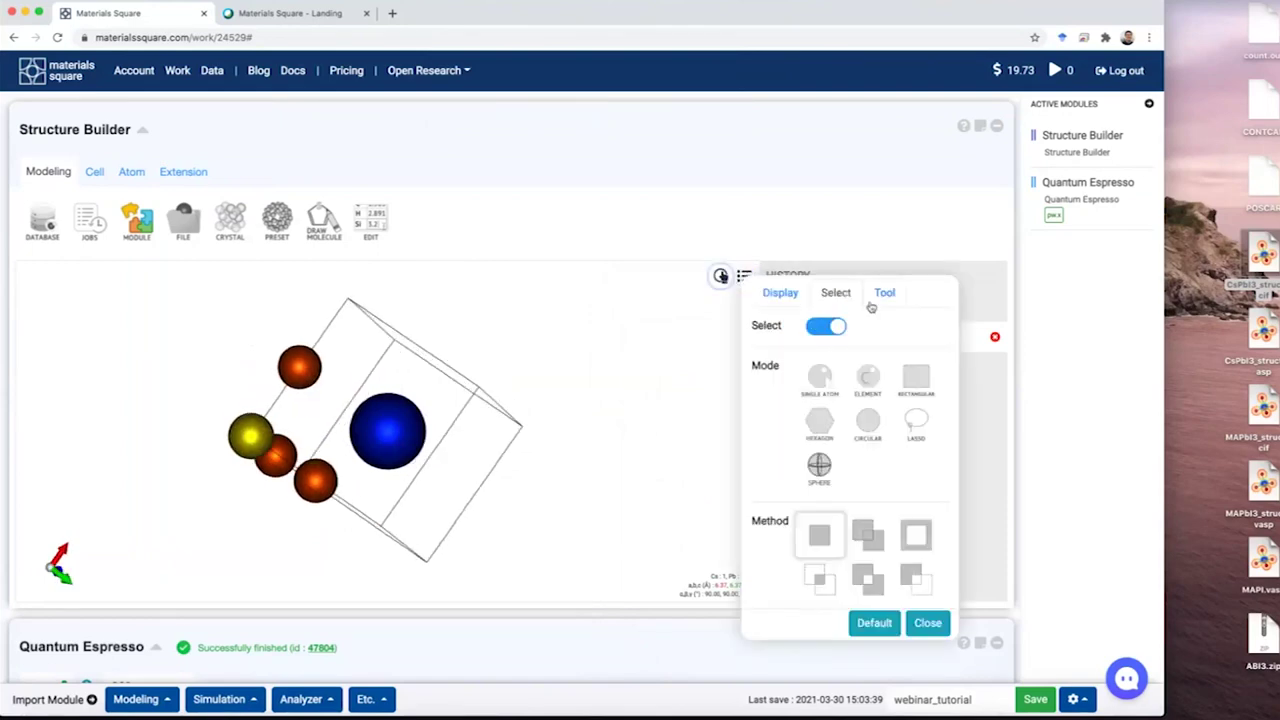
{"action": "left_click", "coordinate": [884, 292]}
{"action": "left_click", "coordinate": [911, 336]}
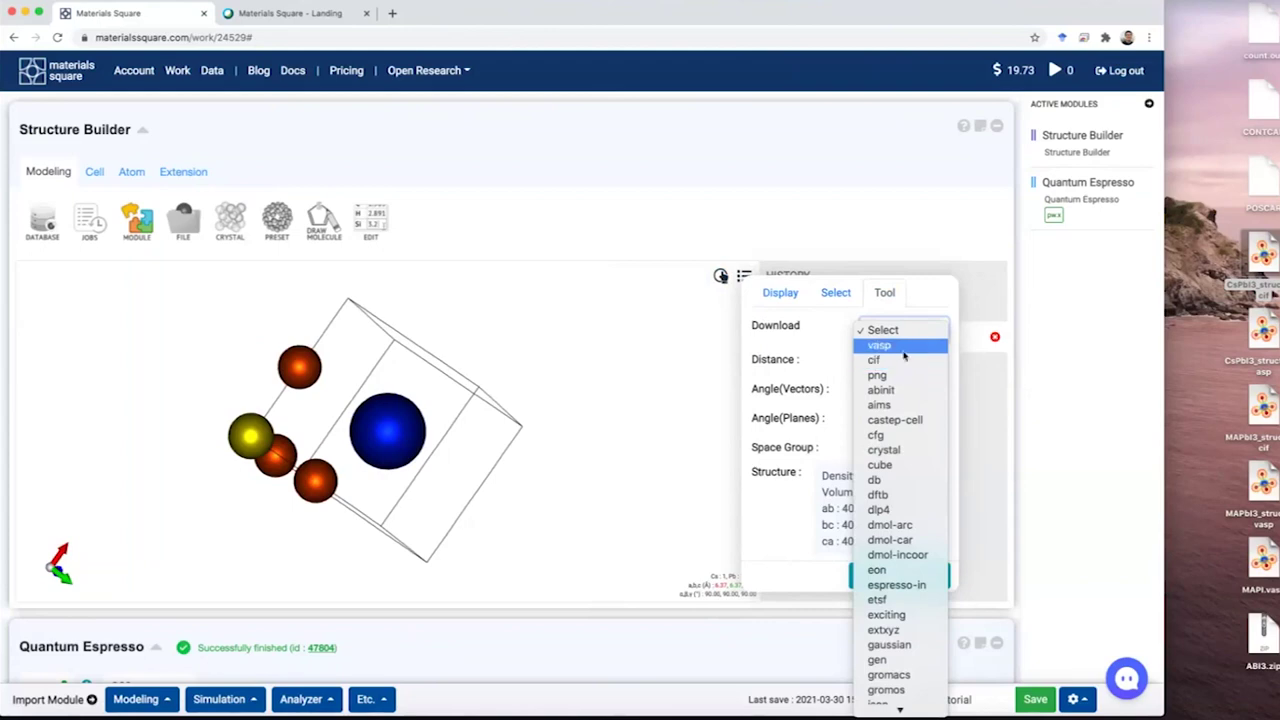
{"action": "left_click", "coordinate": [900, 362]}
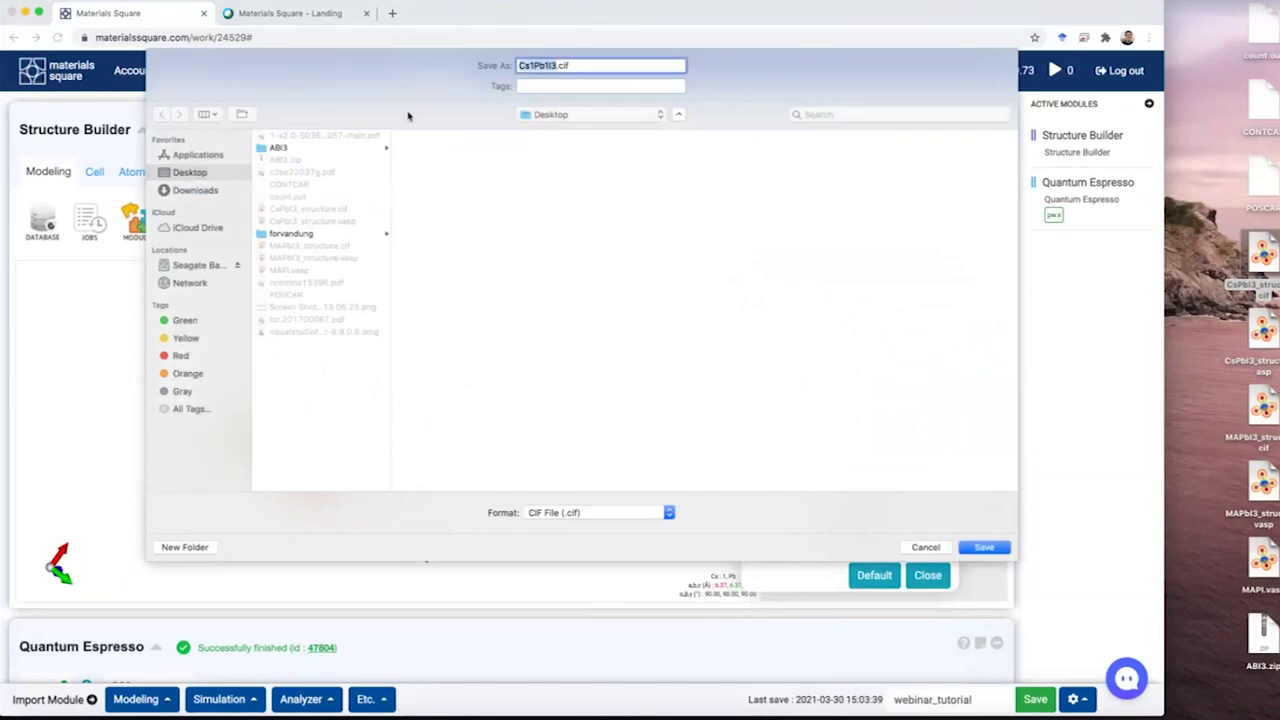
{"action": "left_click", "coordinate": [576, 66]}
{"action": "type", "text": "_optimized"}
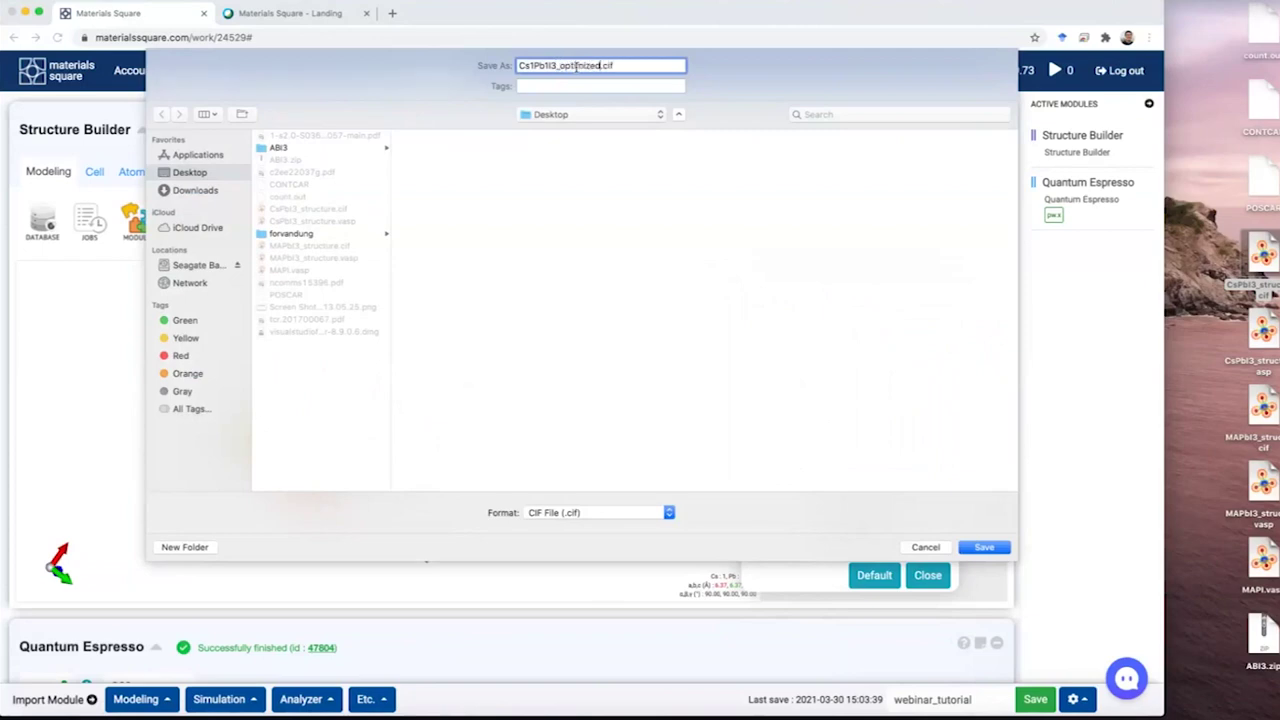
{"action": "key", "text": "Return"}
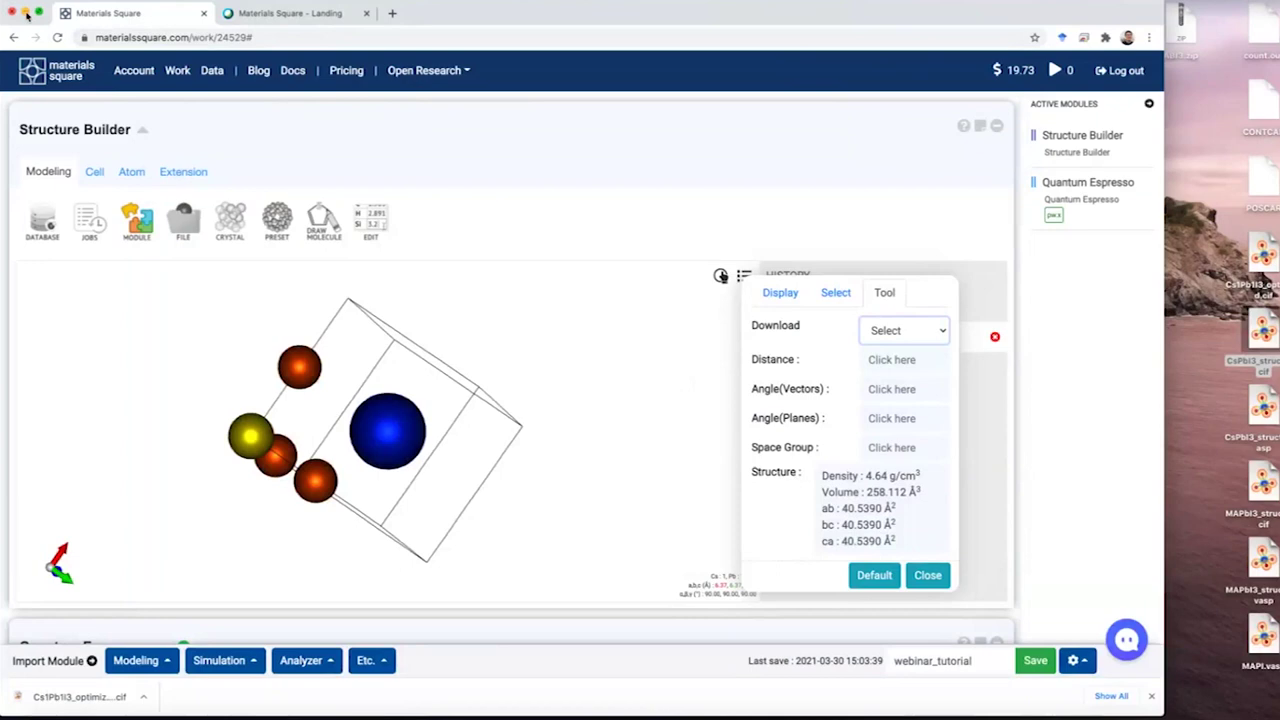
Step: Switch from the browser to VESTA and open Cs1Pb1I3_optimized.cif from the Desktop
{"action": "left_click", "coordinate": [26, 13]}
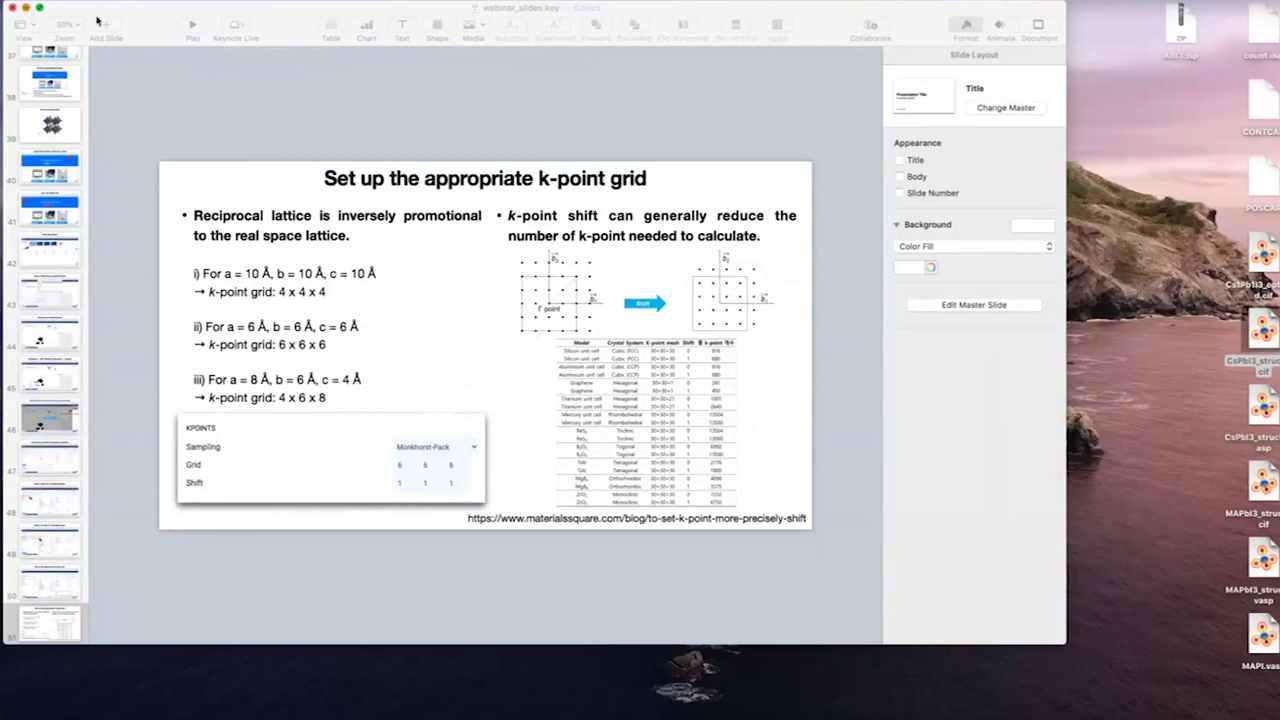
{"action": "key", "text": "super+h"}
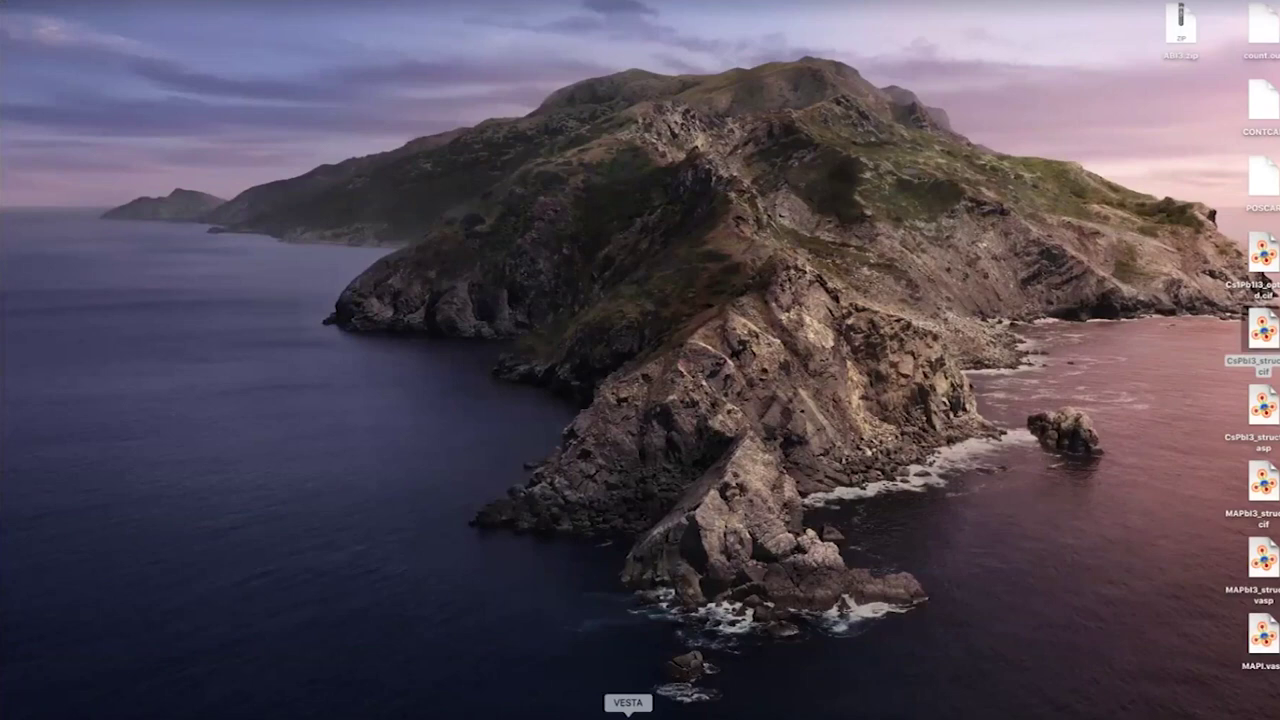
{"action": "left_click", "coordinate": [628, 712]}
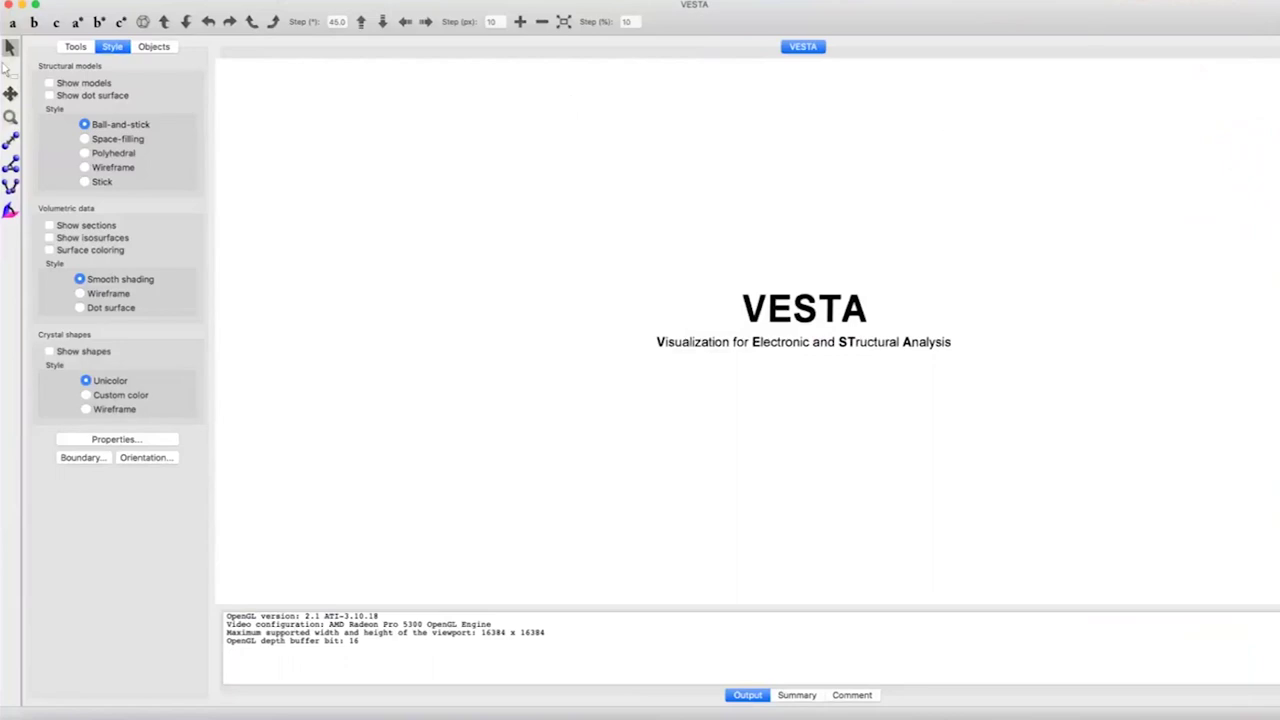
{"action": "left_click", "coordinate": [100, 2]}
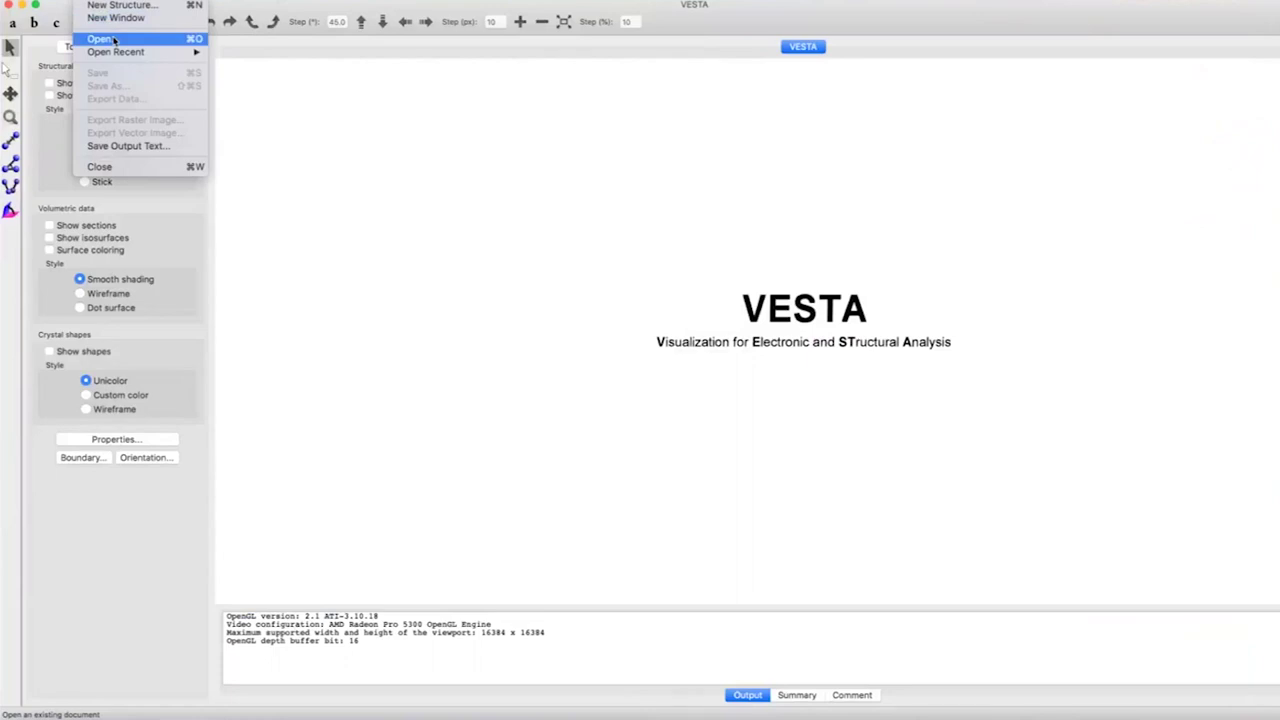
{"action": "left_click", "coordinate": [114, 40]}
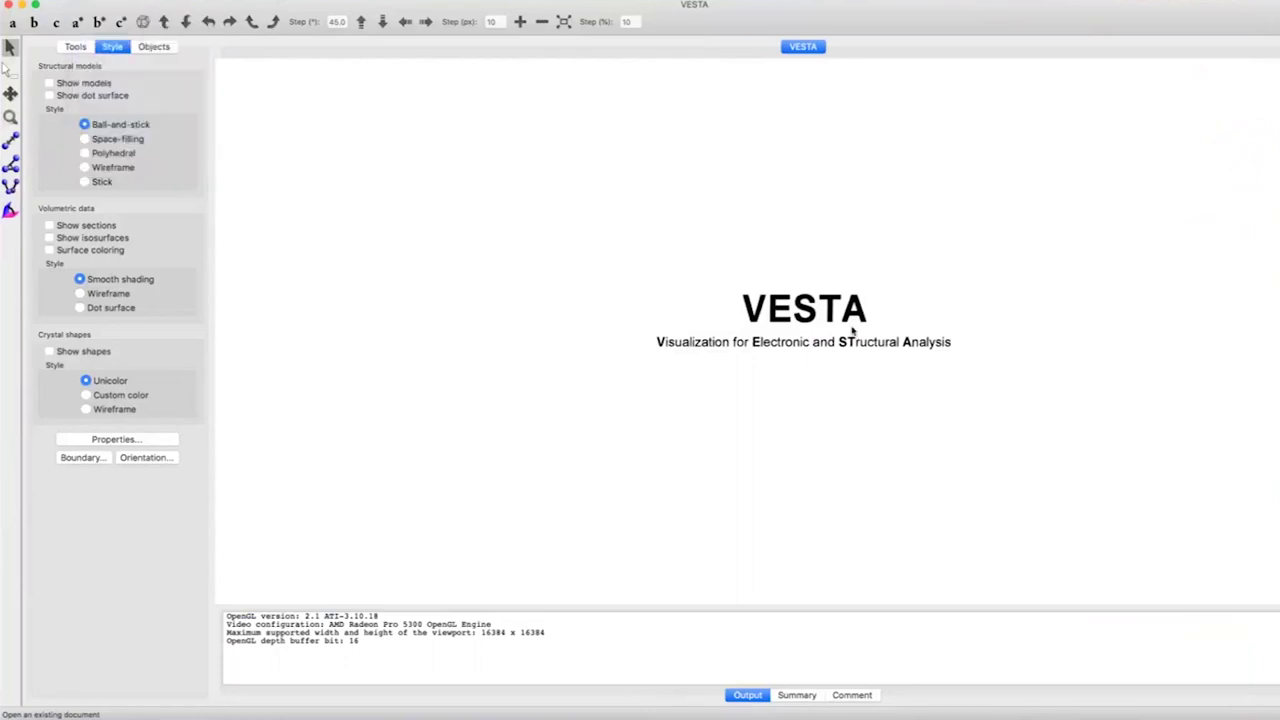
{"action": "left_click_drag", "start_coordinate": [606, 134], "coordinate": [236, 229]}
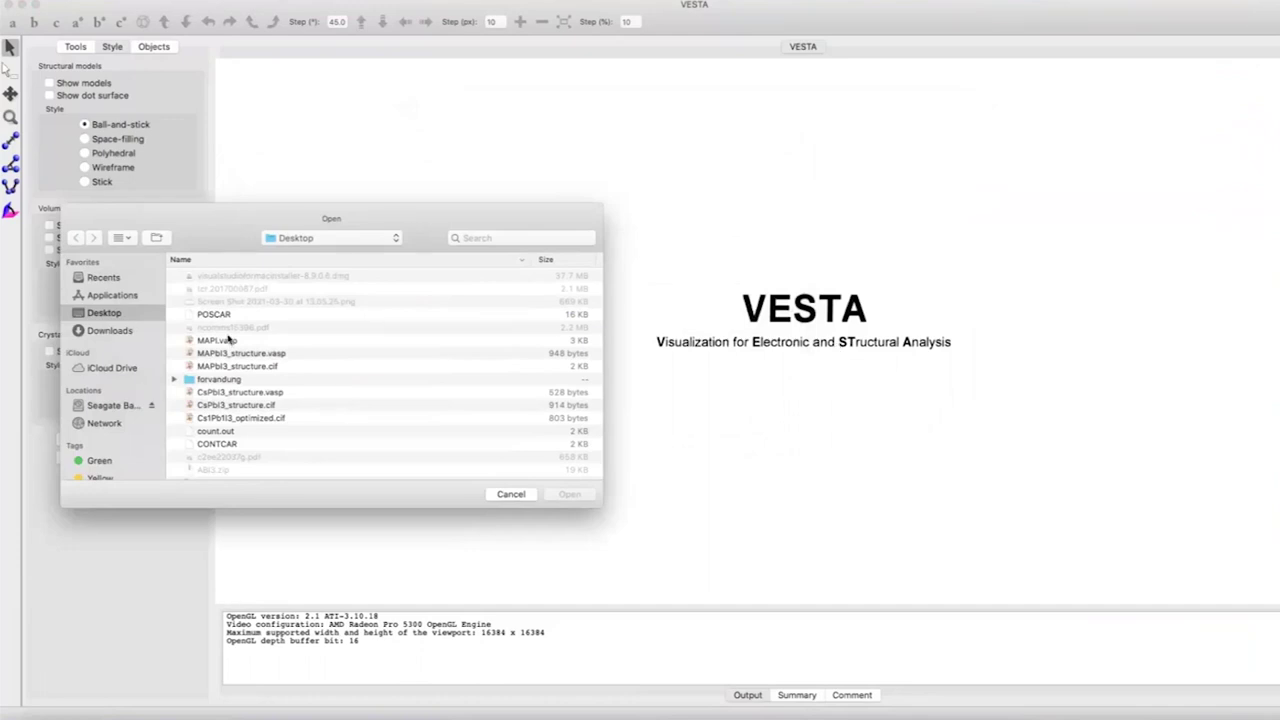
{"action": "left_click", "coordinate": [249, 420]}
{"action": "left_click", "coordinate": [580, 498]}
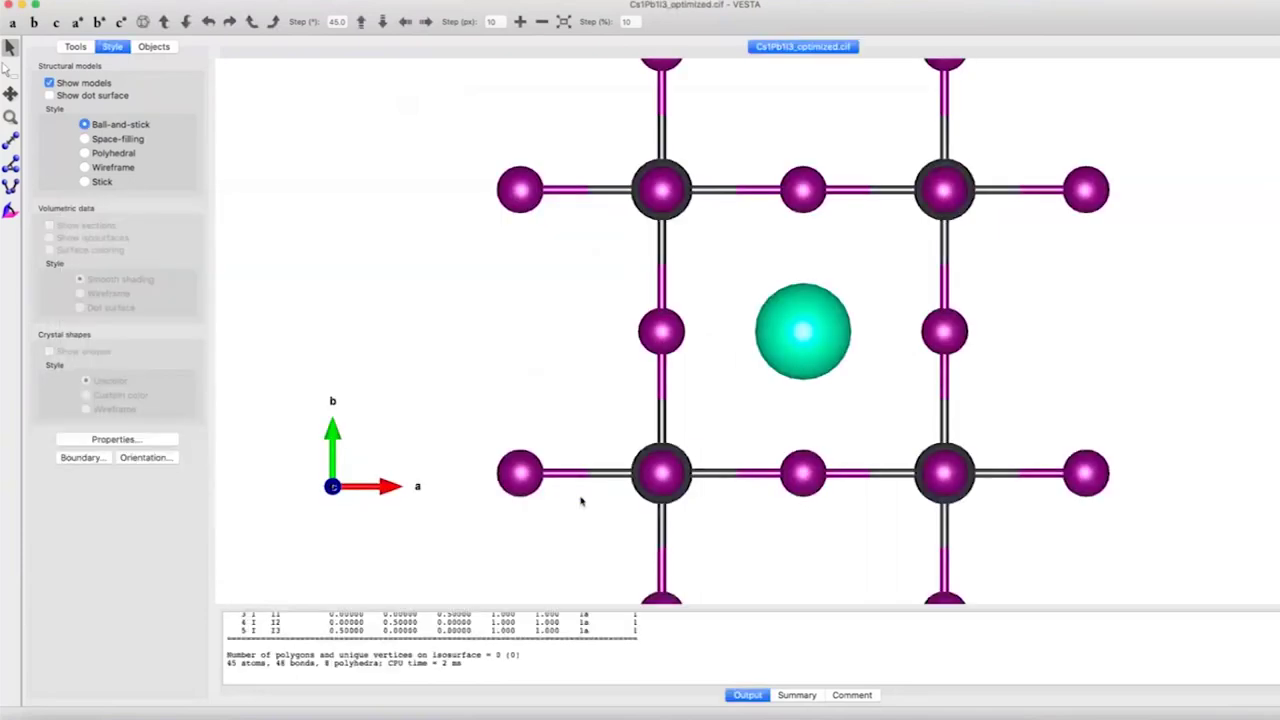
Step: Examine the optimized structure's unit cell lattice parameters and atomic coordinates, and leave the structure data unchanged
{"action": "scroll", "coordinate": [817, 406], "scroll_direction": "down", "scroll_amount": 5}
{"action": "left_click_drag", "start_coordinate": [814, 403], "coordinate": [842, 310]}
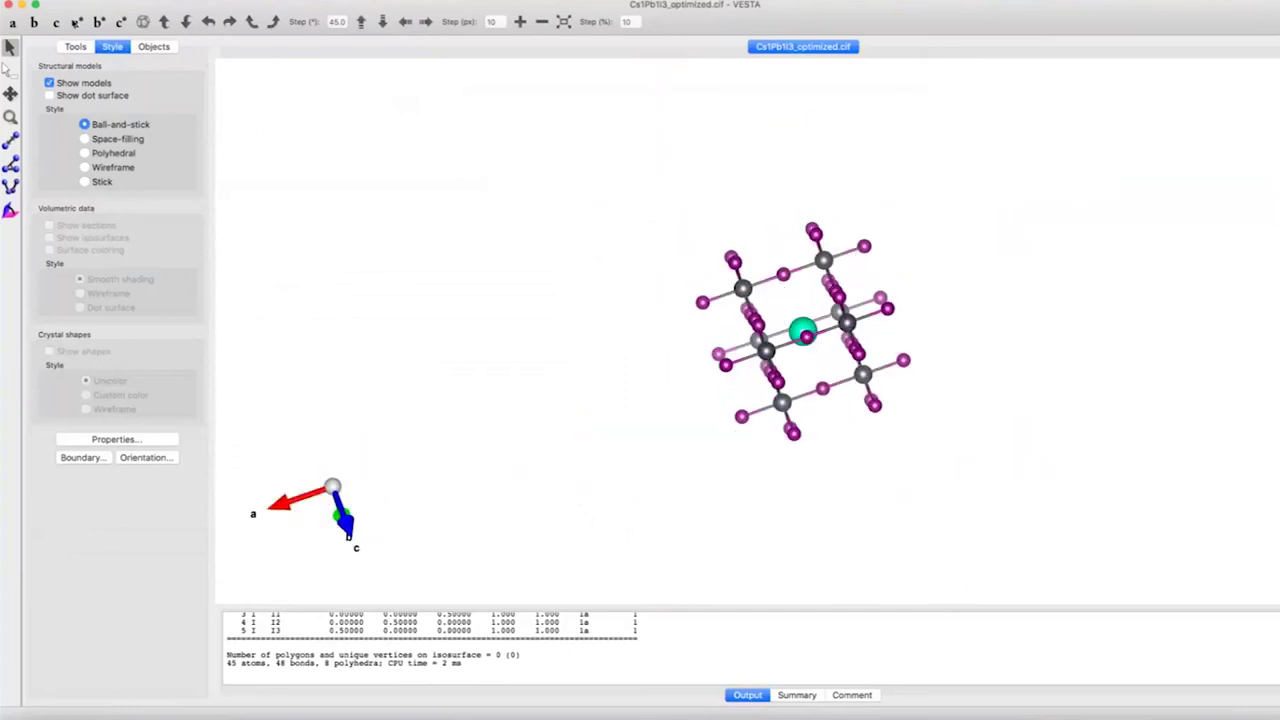
{"action": "left_click", "coordinate": [112, 0]}
{"action": "mouse_move", "coordinate": [230, 38]}
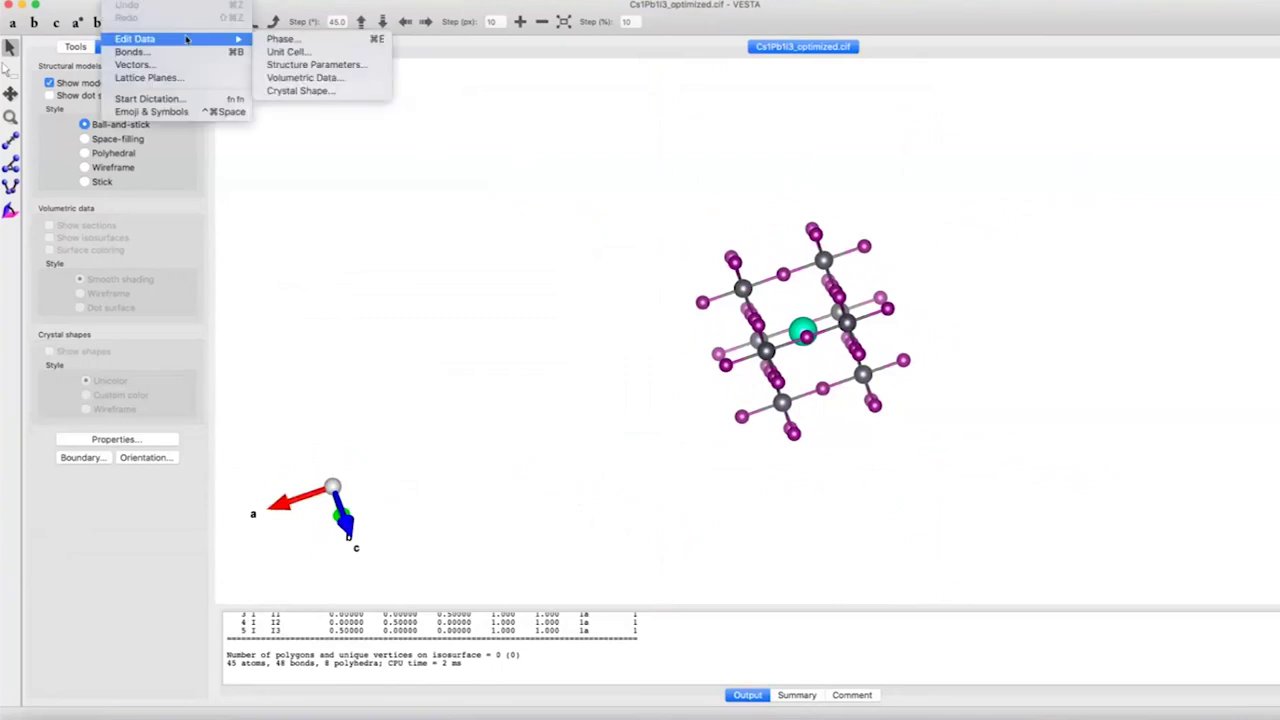
{"action": "left_click", "coordinate": [318, 65]}
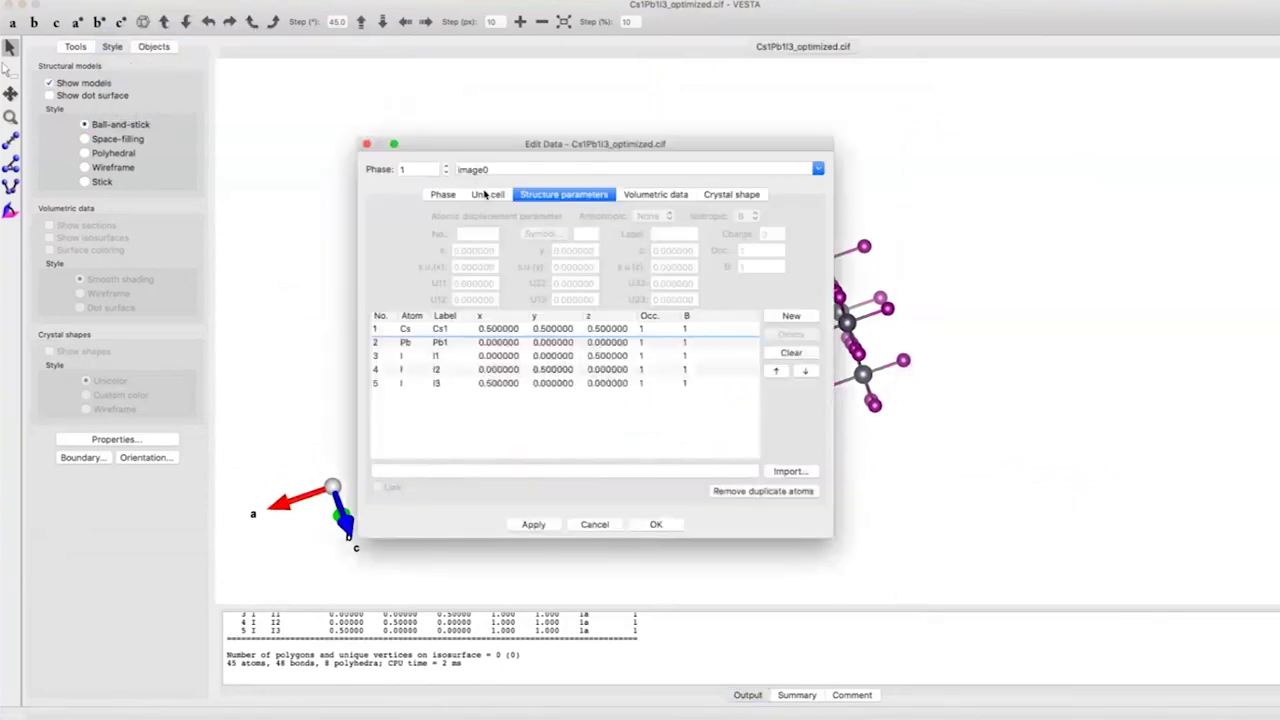
{"action": "left_click", "coordinate": [487, 194]}
{"action": "left_click", "coordinate": [525, 446]}
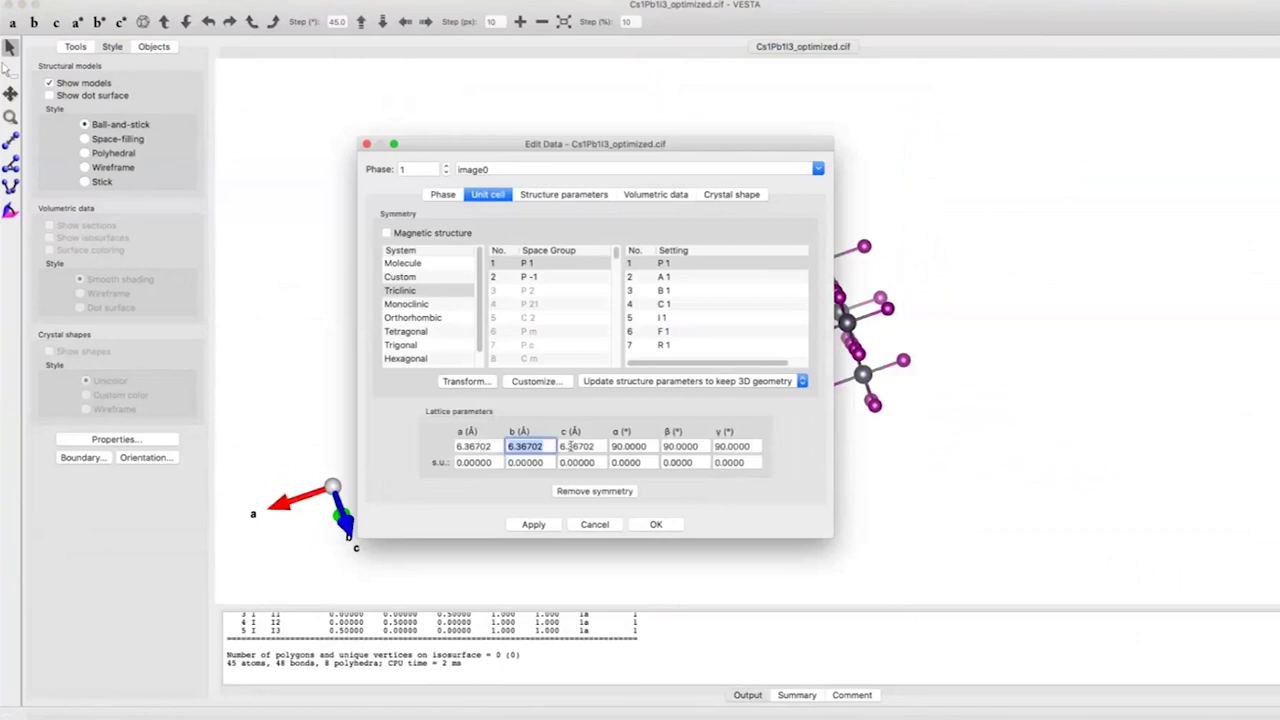
{"action": "left_click", "coordinate": [569, 447]}
{"action": "left_click", "coordinate": [545, 196]}
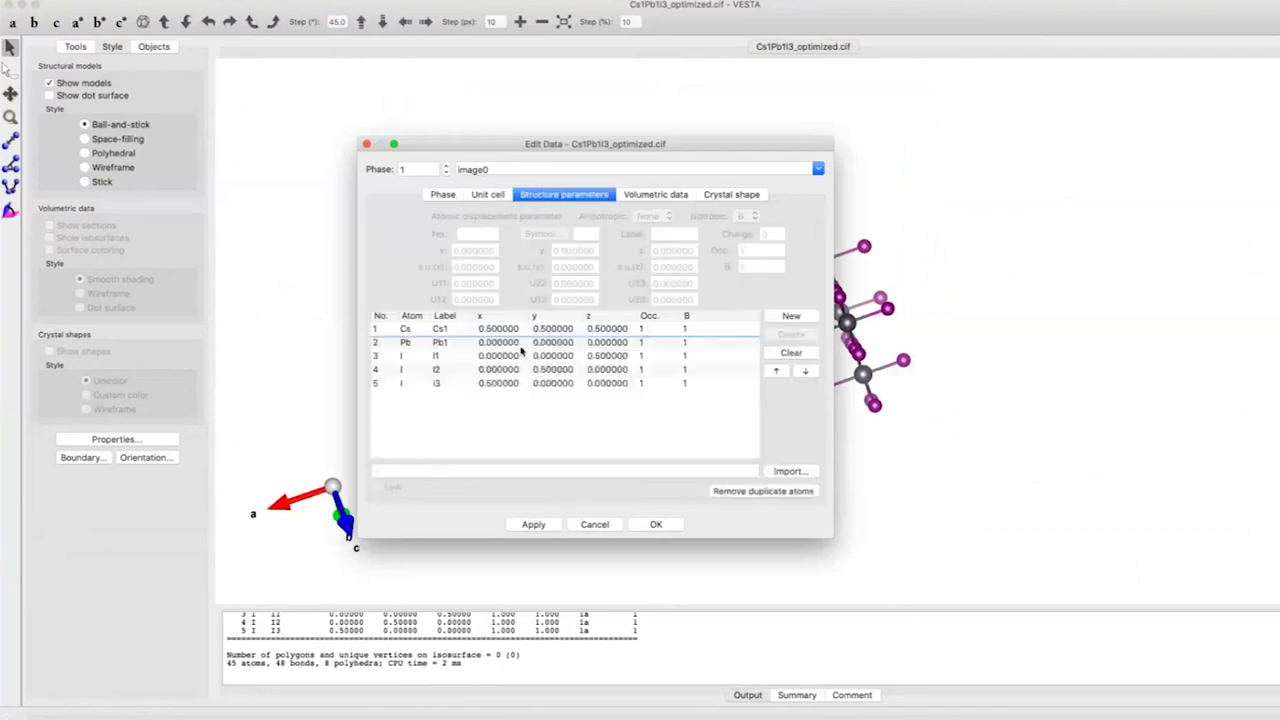
{"action": "left_click", "coordinate": [594, 525]}
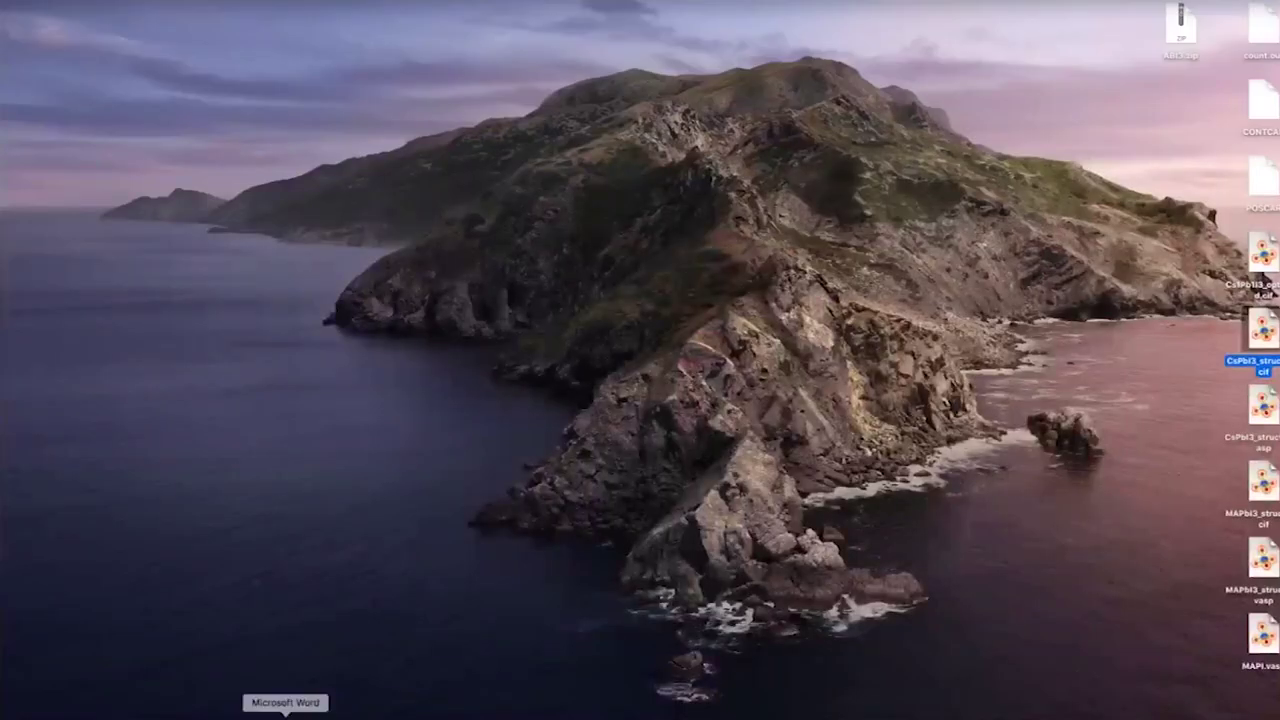
Step: Switch back to Materials Square in the browser and add a General Quantum Espresso module connected to the finished Quantum Espresso module
{"action": "left_click", "coordinate": [148, 712]}
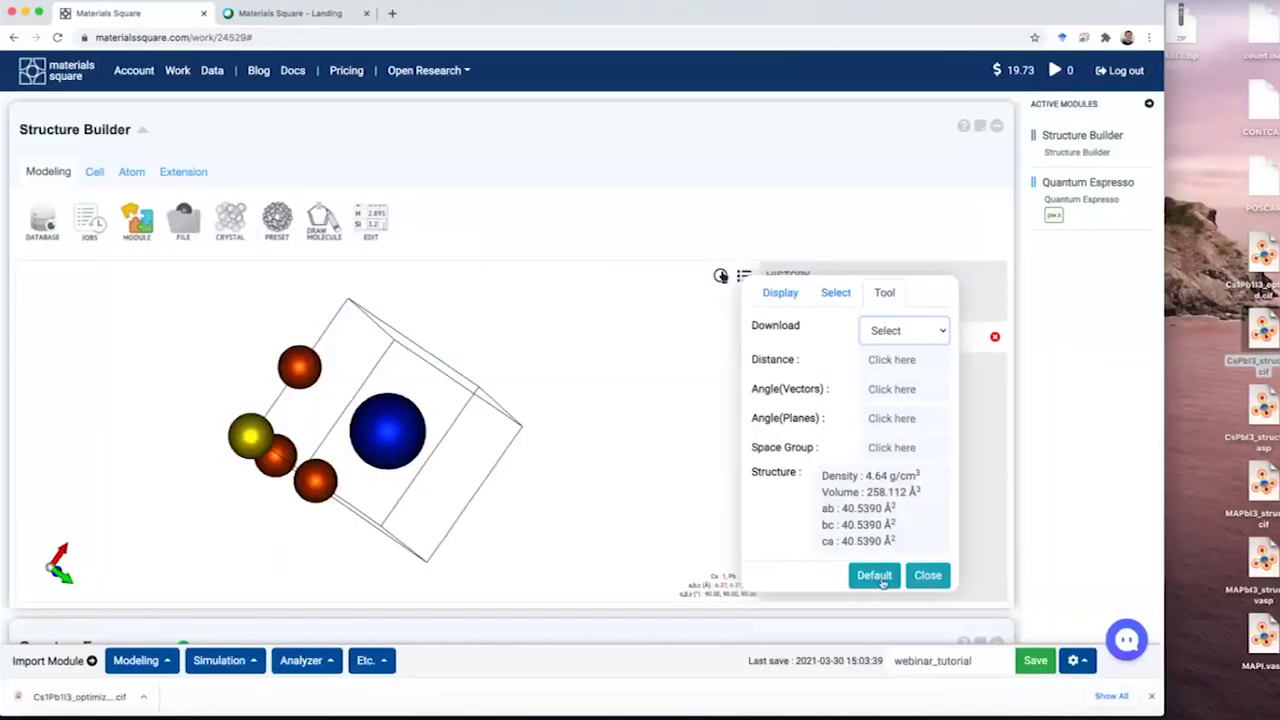
{"action": "left_click", "coordinate": [925, 576]}
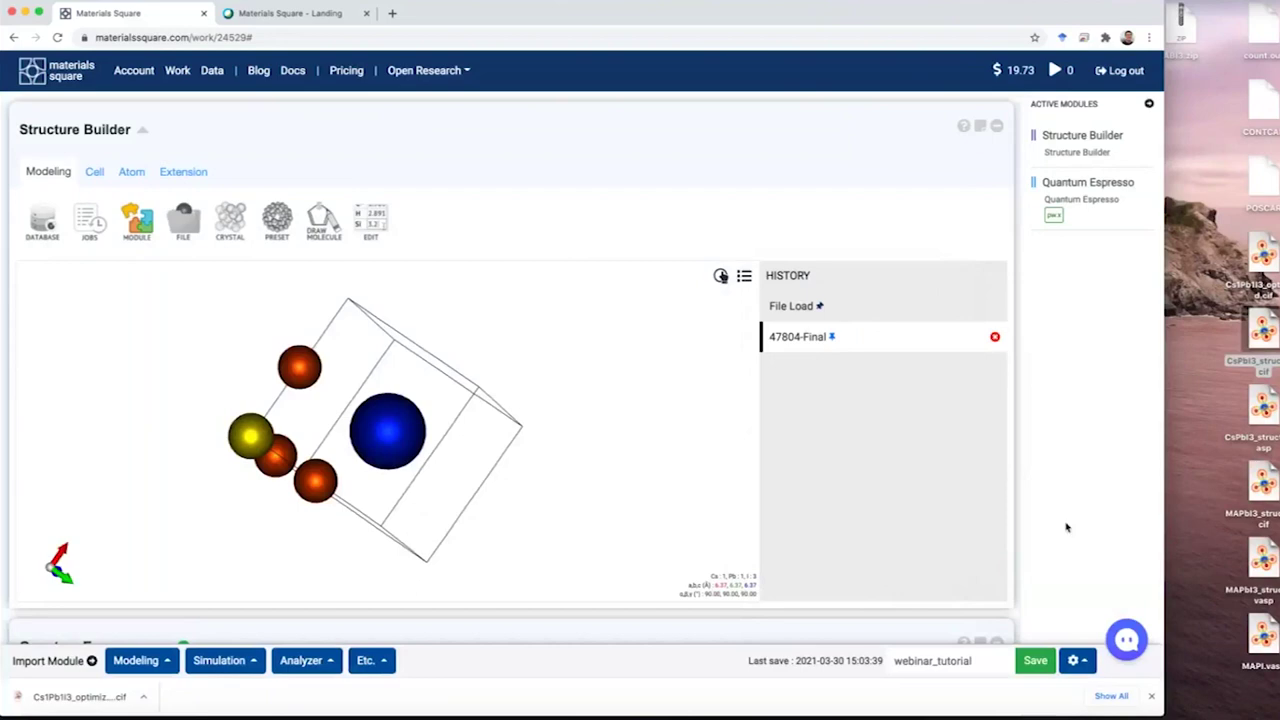
{"action": "scroll", "coordinate": [1066, 527], "scroll_direction": "down", "scroll_amount": 10}
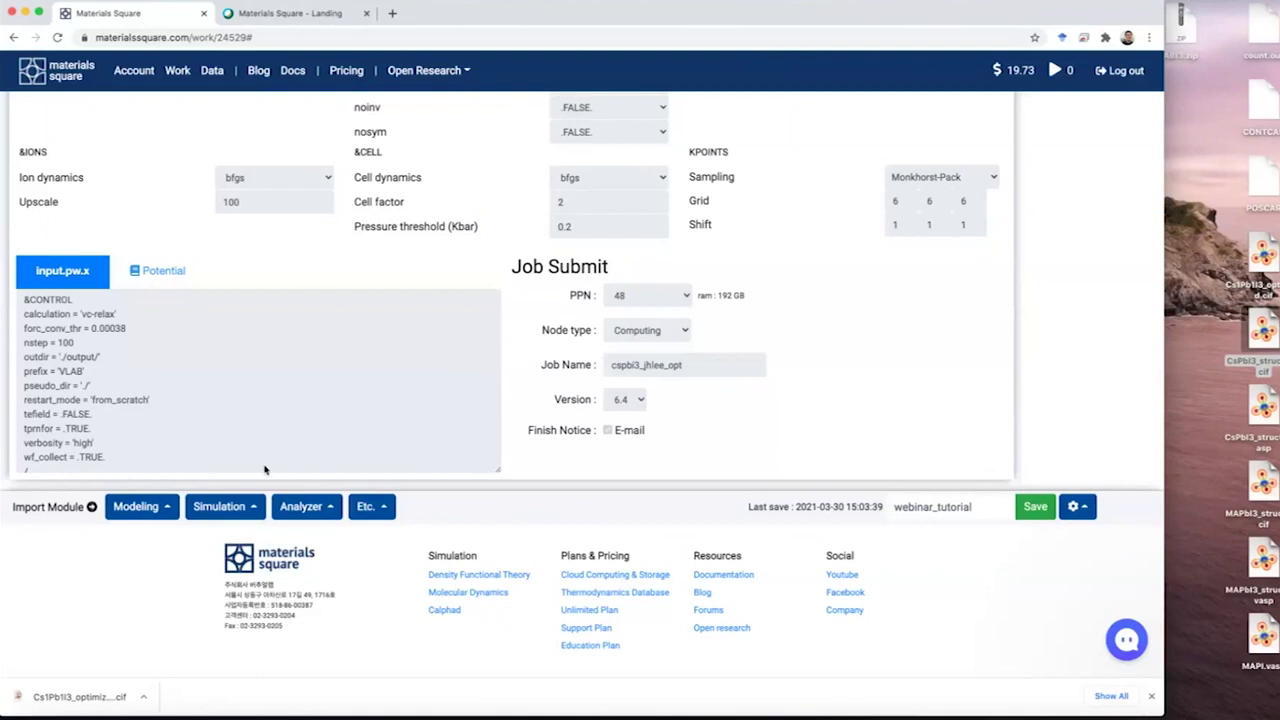
{"action": "left_click", "coordinate": [242, 510]}
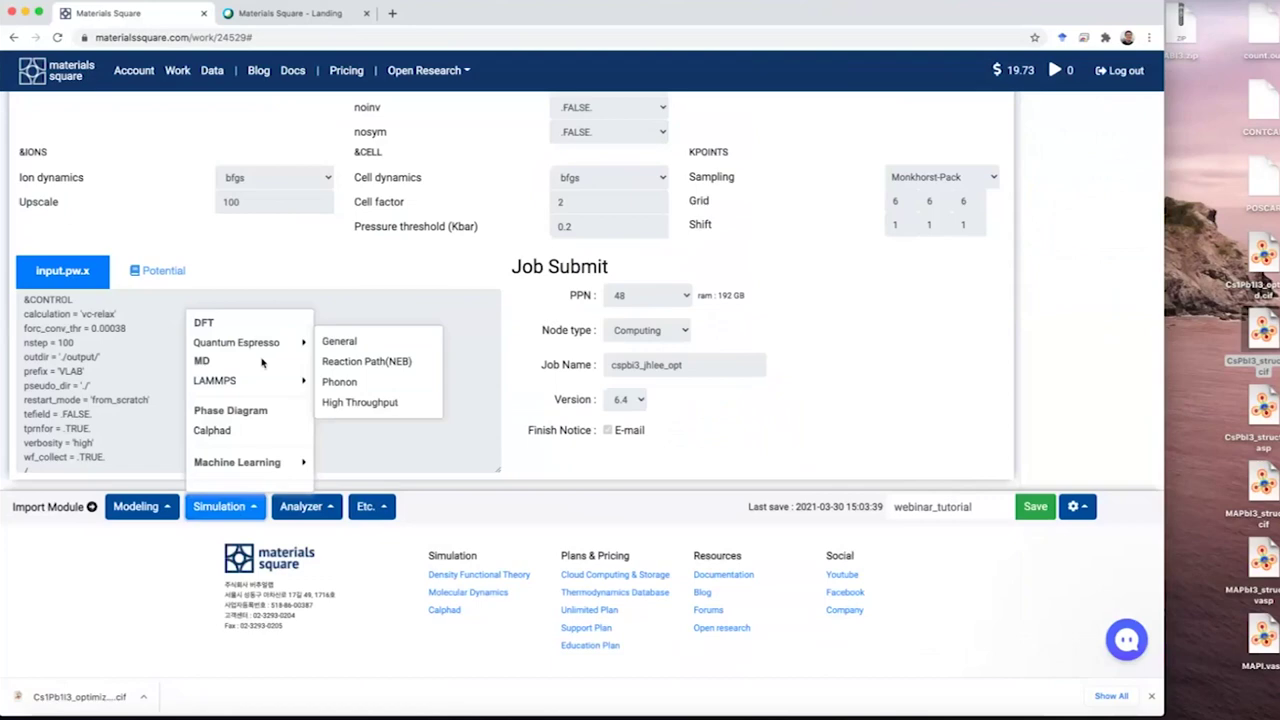
{"action": "left_click", "coordinate": [340, 343]}
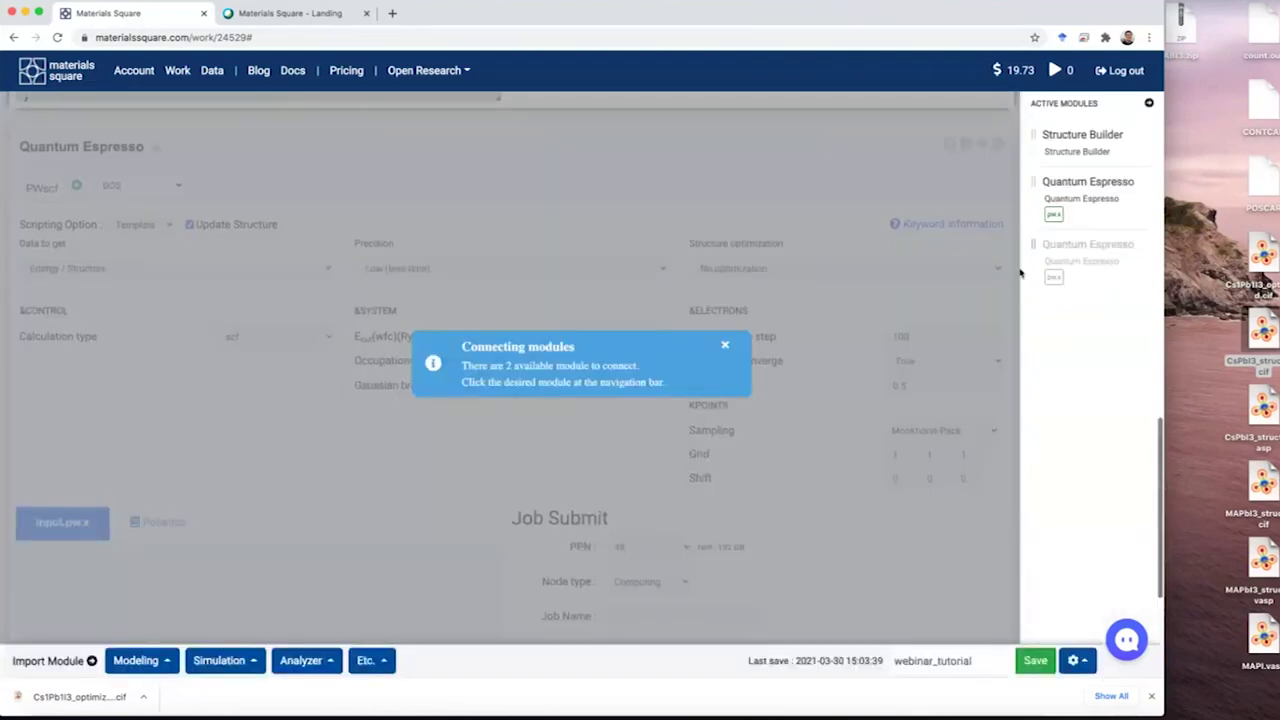
{"action": "left_click", "coordinate": [1102, 208]}
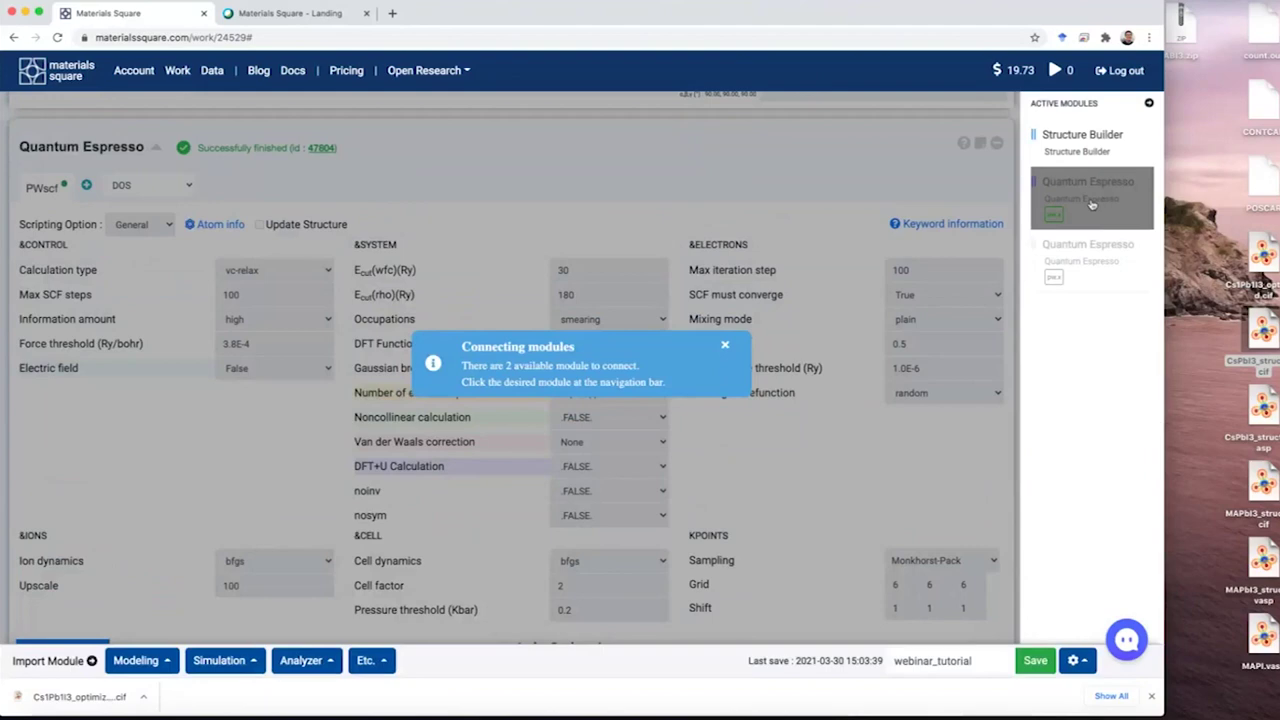
{"action": "left_click", "coordinate": [1091, 204]}
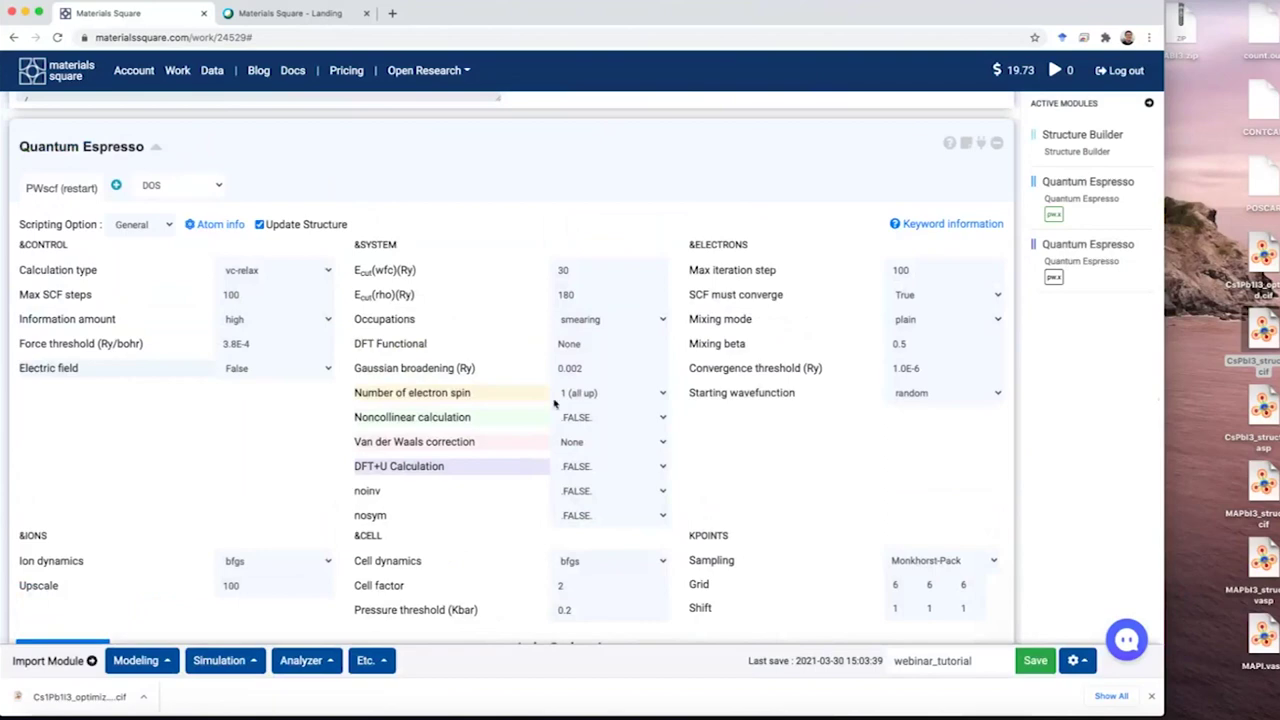
Step: Set the new Quantum Espresso module's scripting option to Template and its data to get to Band Structure
{"action": "left_click", "coordinate": [155, 227]}
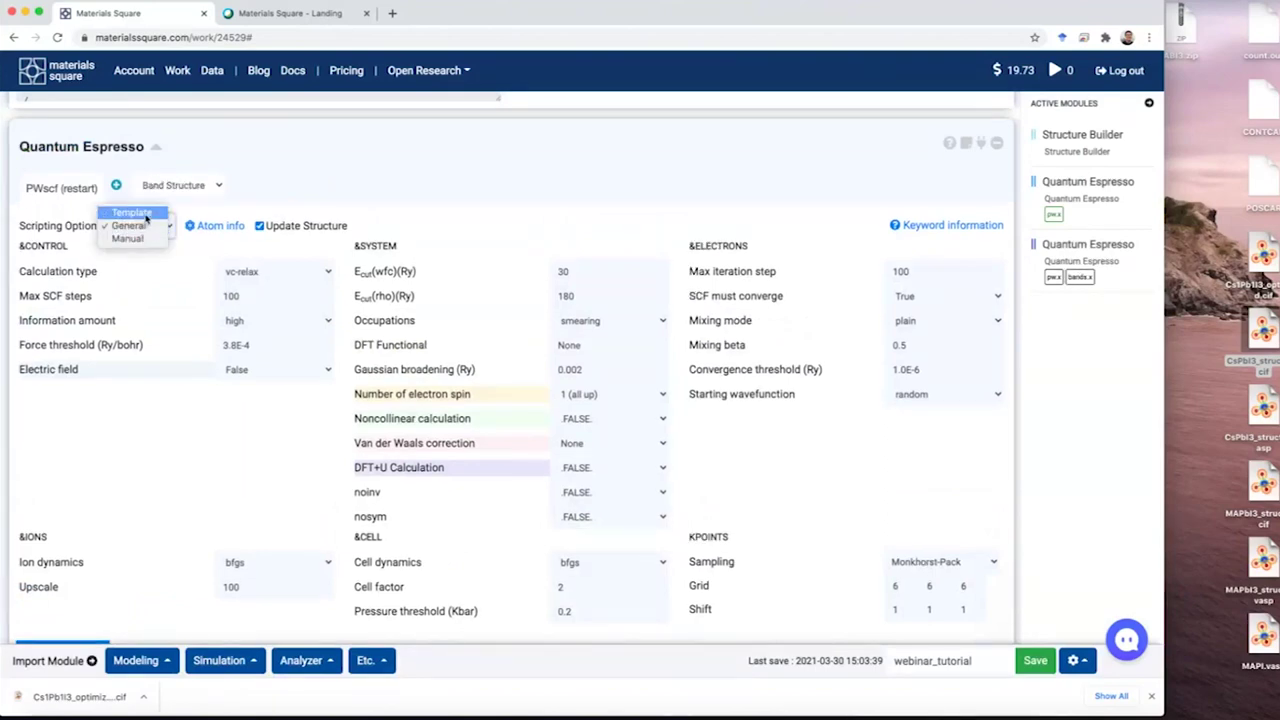
{"action": "left_click", "coordinate": [146, 214]}
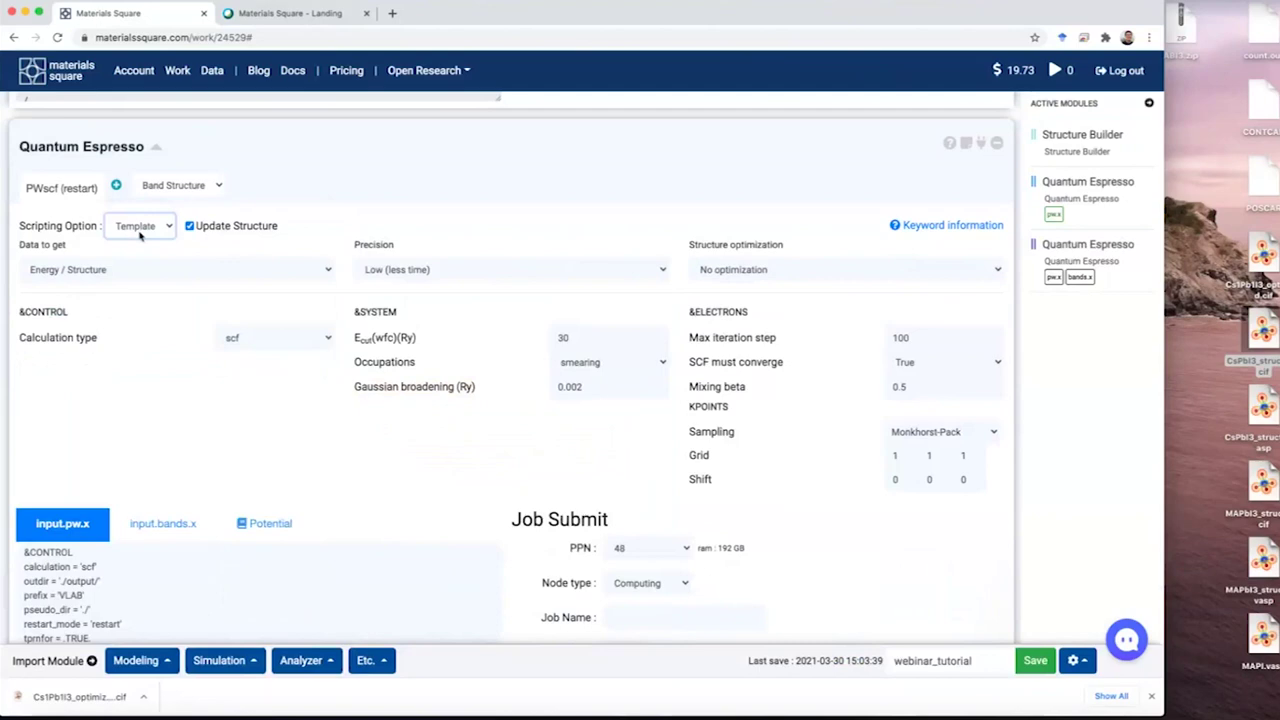
{"action": "left_click", "coordinate": [92, 269]}
{"action": "left_click", "coordinate": [88, 276]}
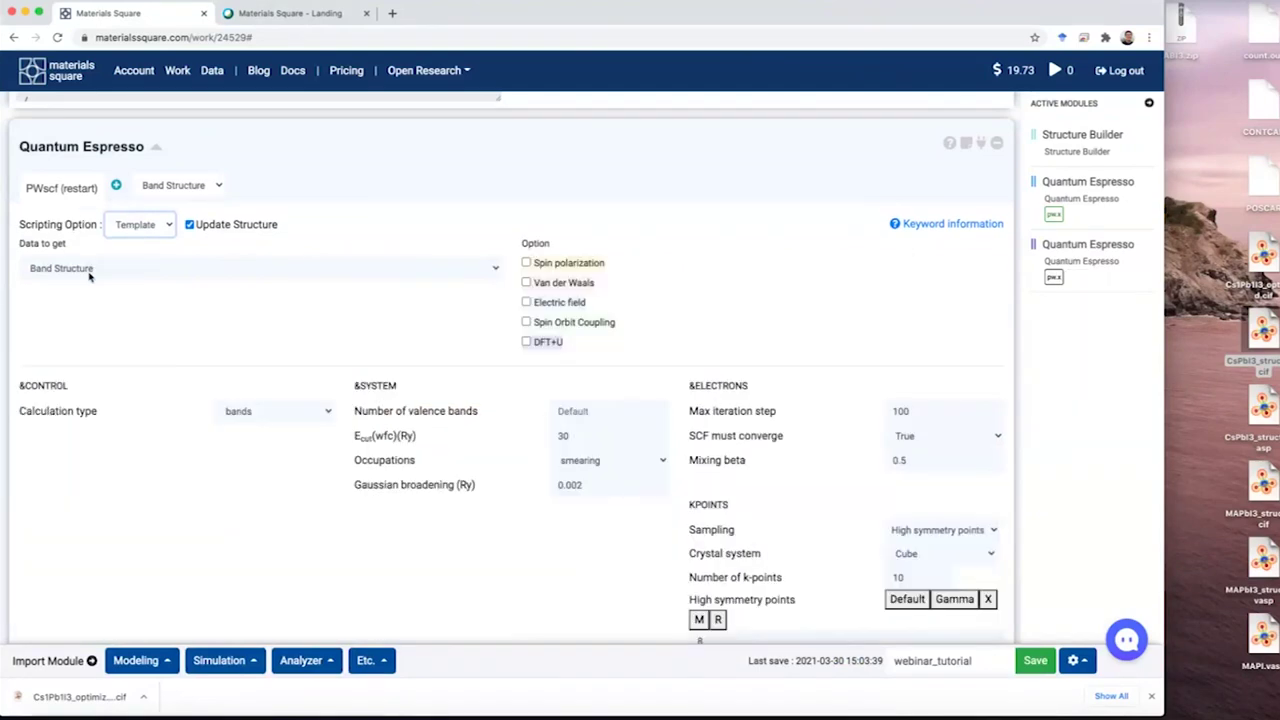
{"action": "left_click", "coordinate": [88, 272]}
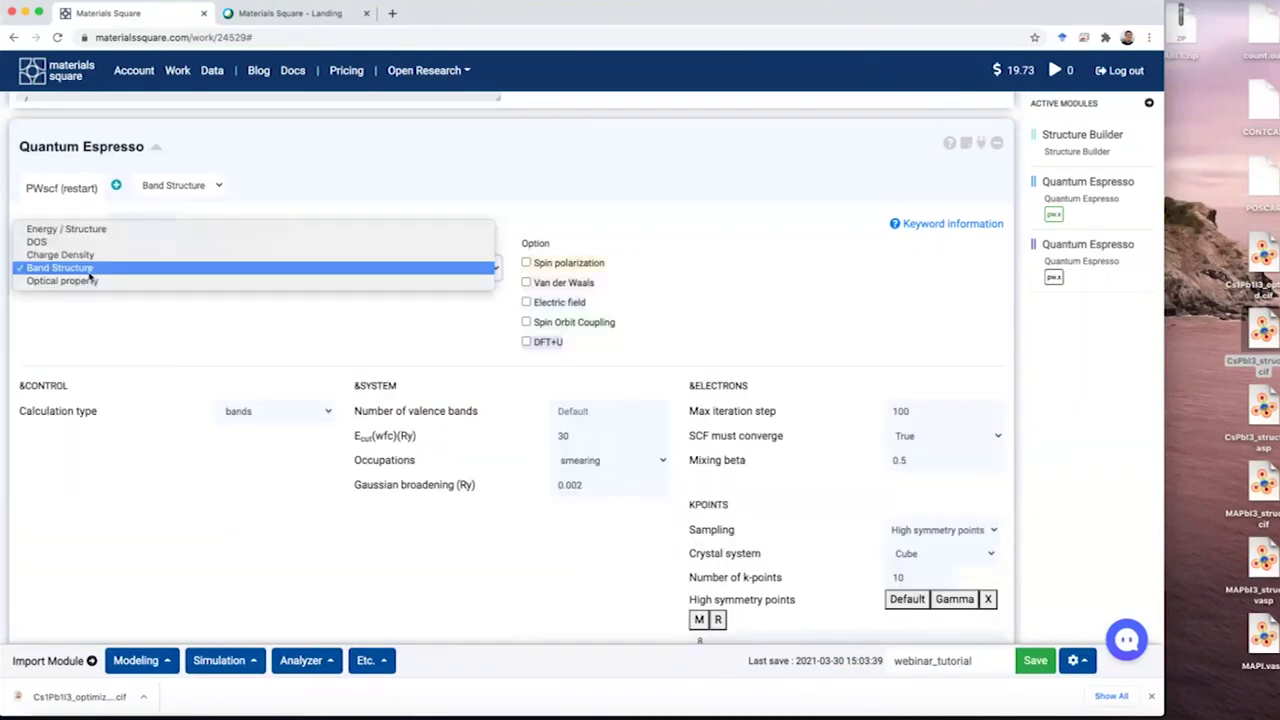
{"action": "left_click", "coordinate": [89, 275]}
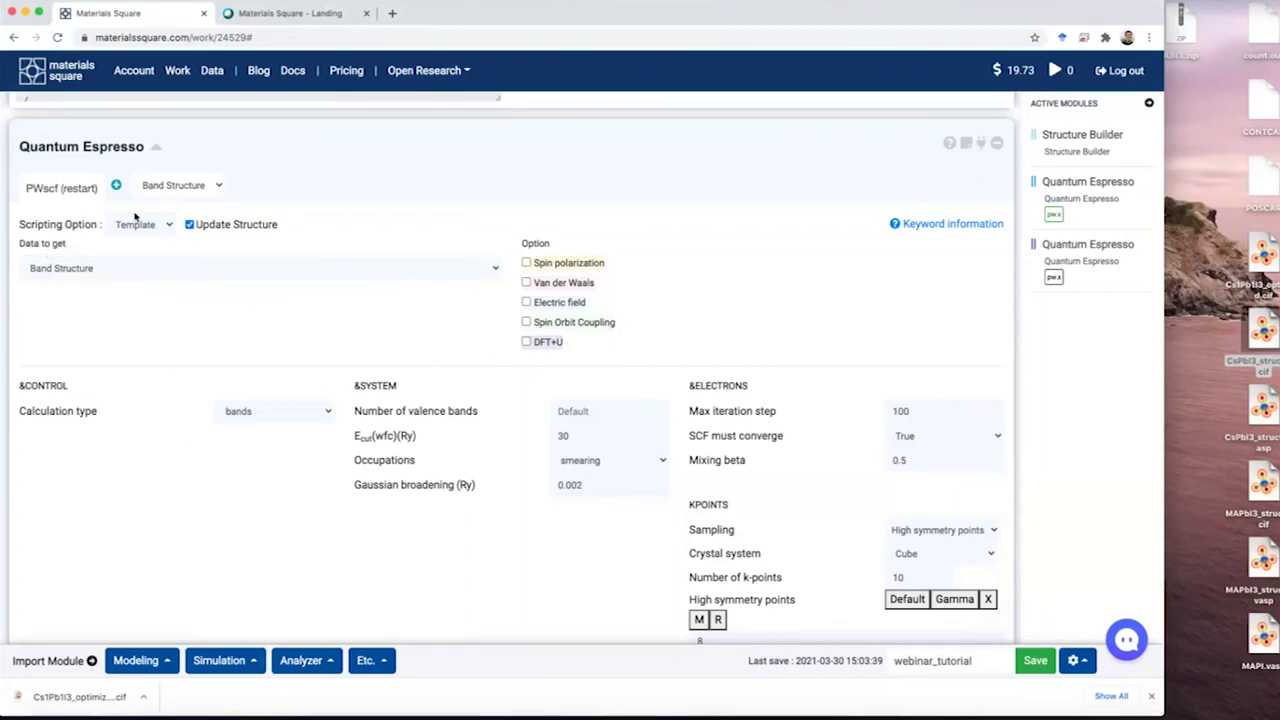
Step: Add Band Structure and DOS calculations after the PWscf restart in the new Quantum Espresso module
{"action": "left_click", "coordinate": [196, 191]}
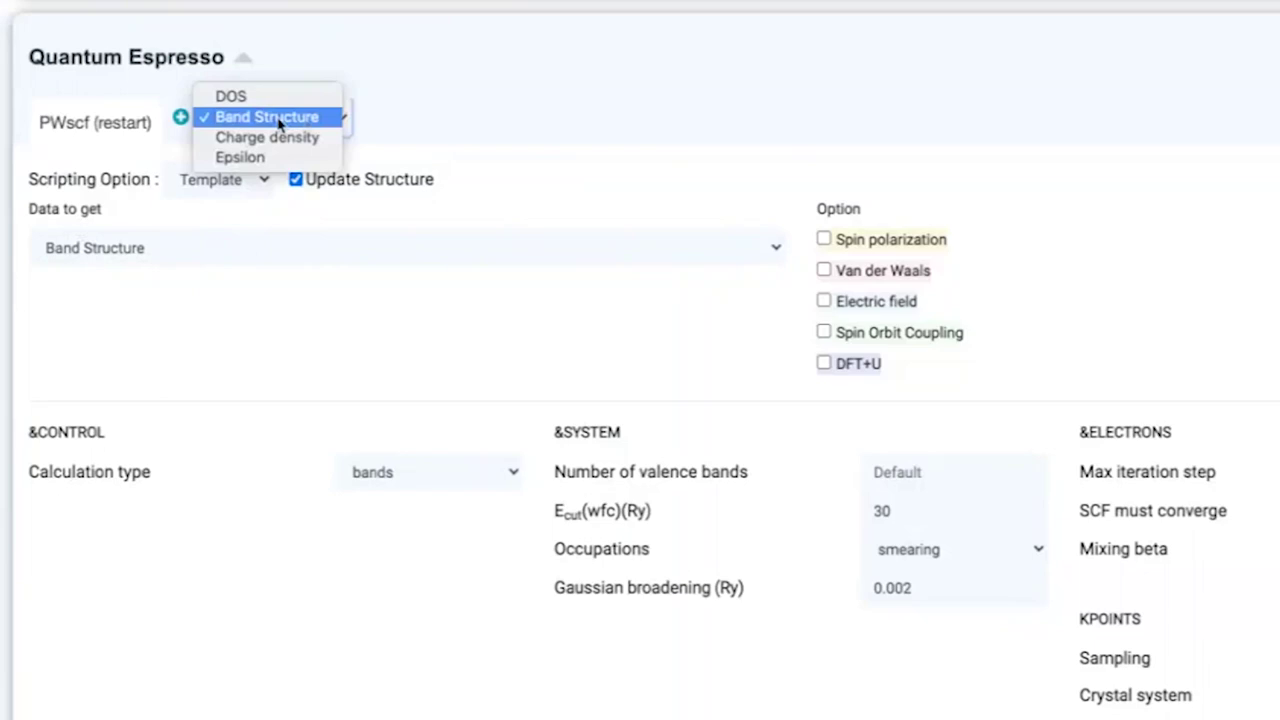
{"action": "left_click", "coordinate": [279, 118]}
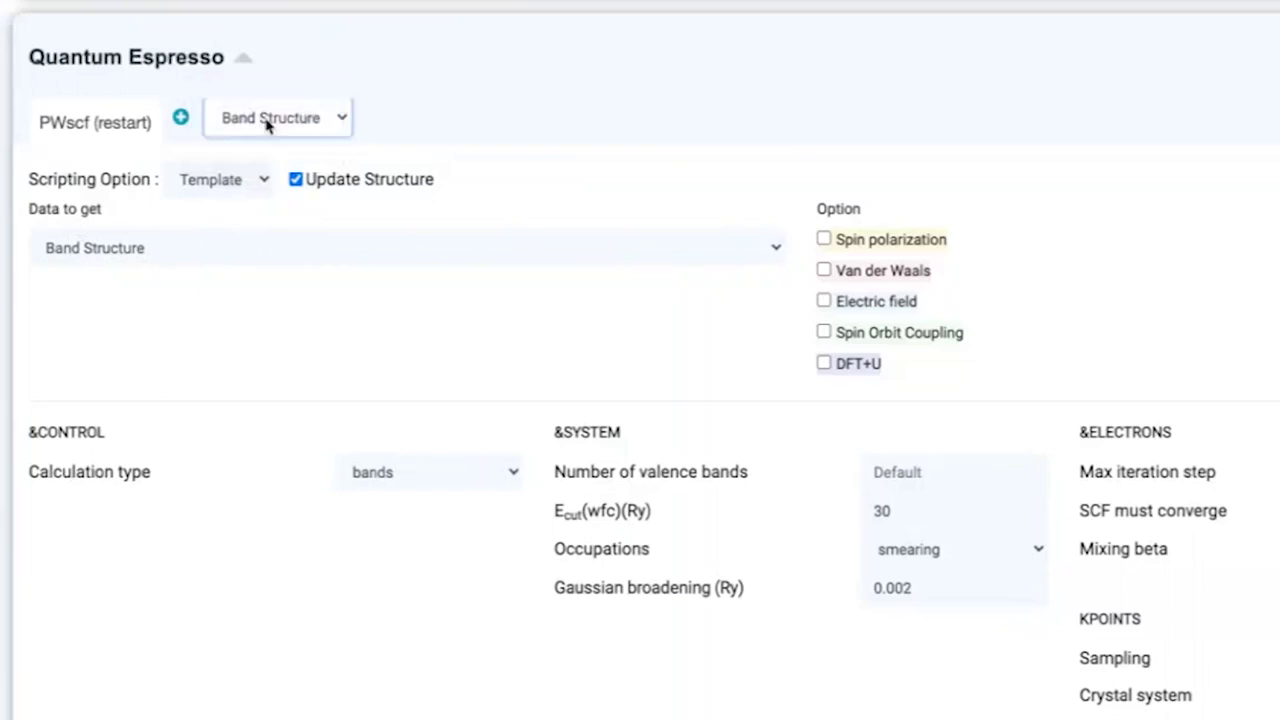
{"action": "left_click", "coordinate": [180, 118]}
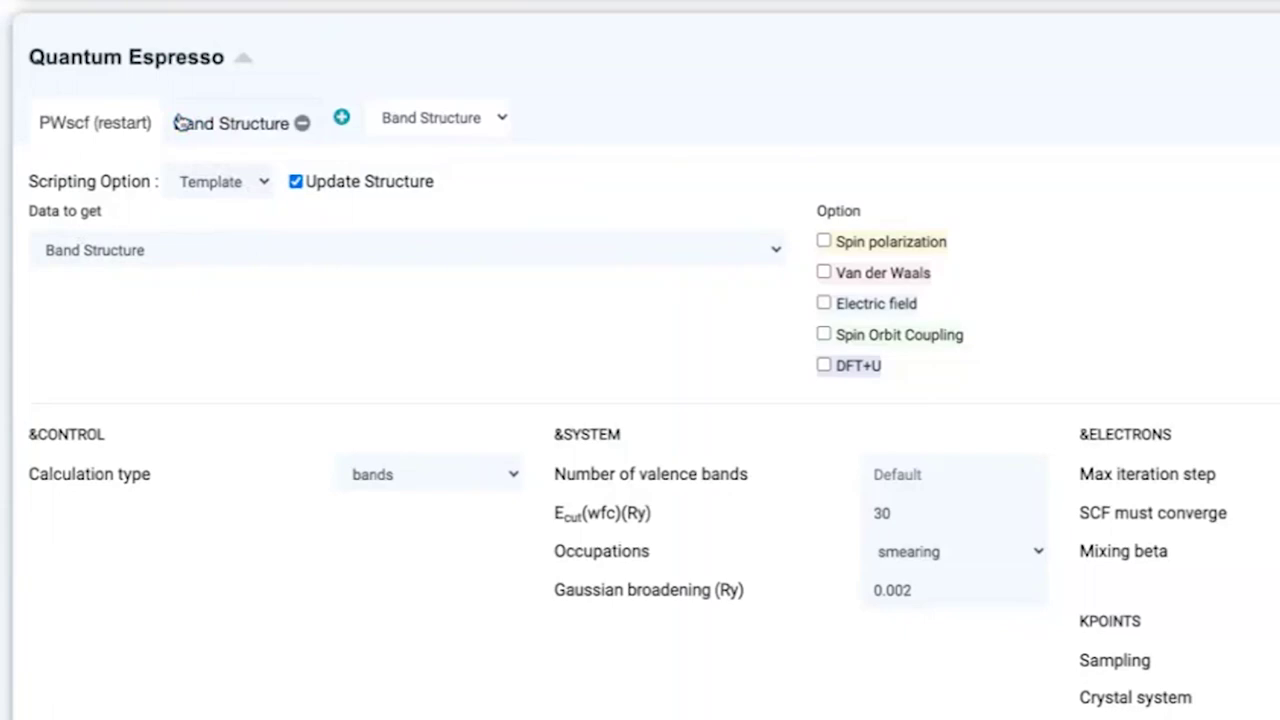
{"action": "left_click", "coordinate": [180, 122]}
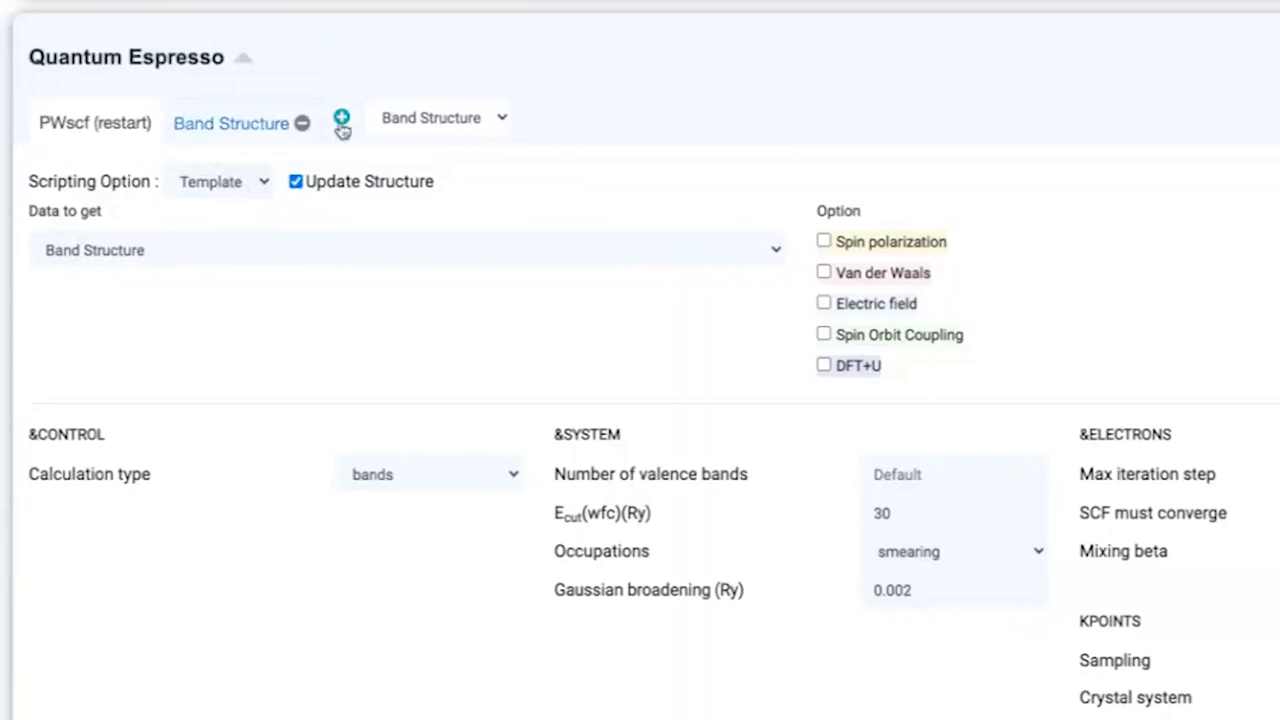
{"action": "left_click", "coordinate": [385, 118]}
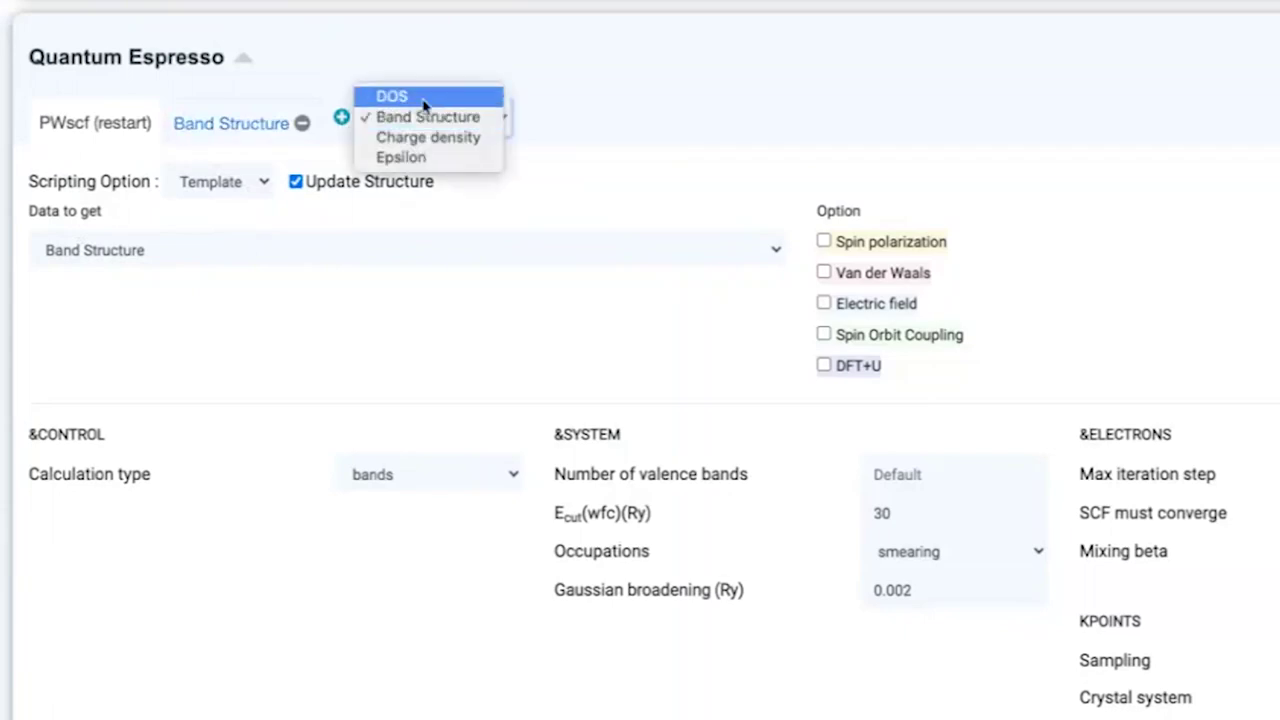
{"action": "left_click", "coordinate": [423, 97]}
{"action": "left_click", "coordinate": [340, 118]}
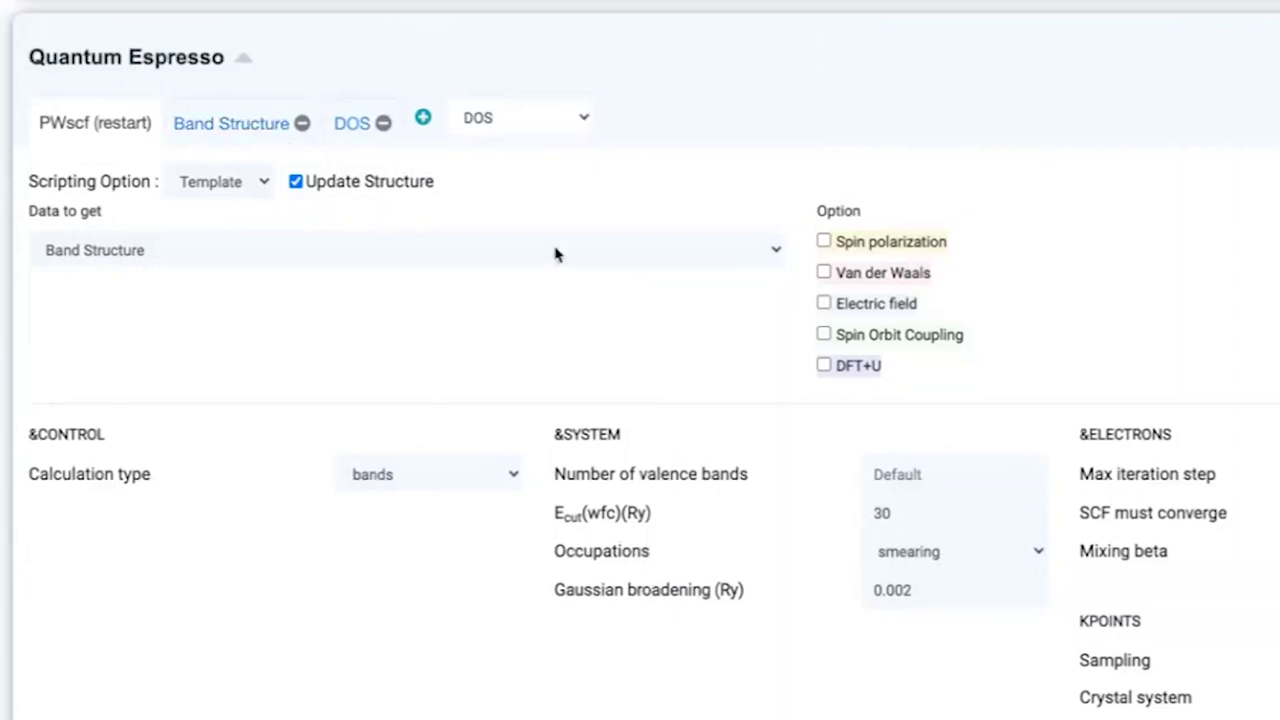
Step: Choose Cube as the crystal system for the high symmetry k-point sampling
{"action": "scroll", "coordinate": [556, 255], "scroll_direction": "down", "scroll_amount": 5}
{"action": "scroll", "coordinate": [788, 470], "scroll_direction": "up", "scroll_amount": 1}
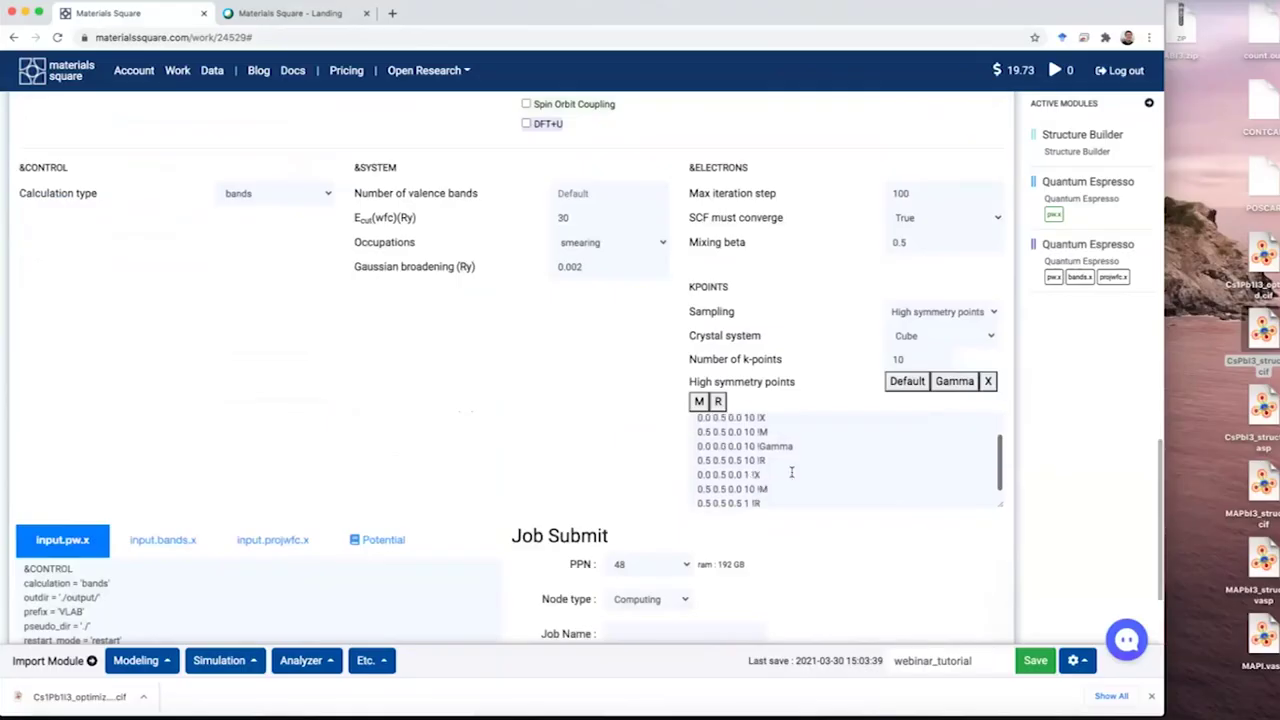
{"action": "scroll", "coordinate": [515, 414], "scroll_direction": "up", "scroll_amount": 1}
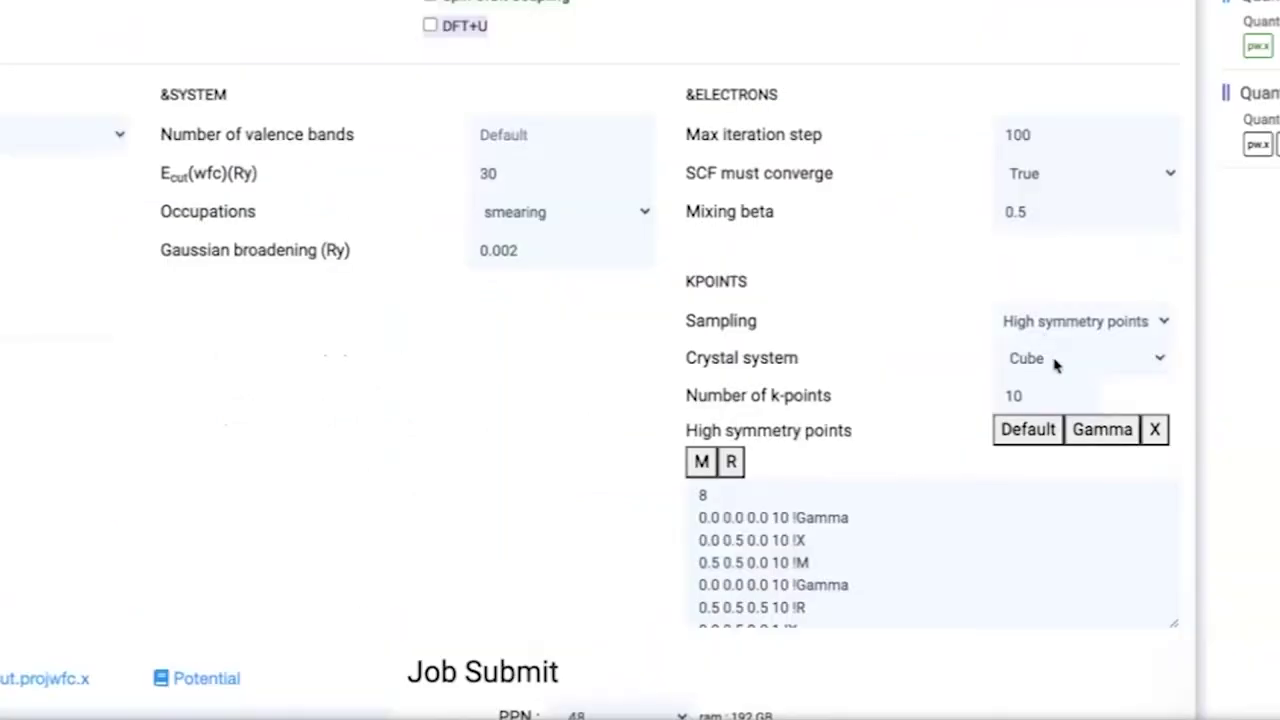
{"action": "left_click", "coordinate": [1055, 360]}
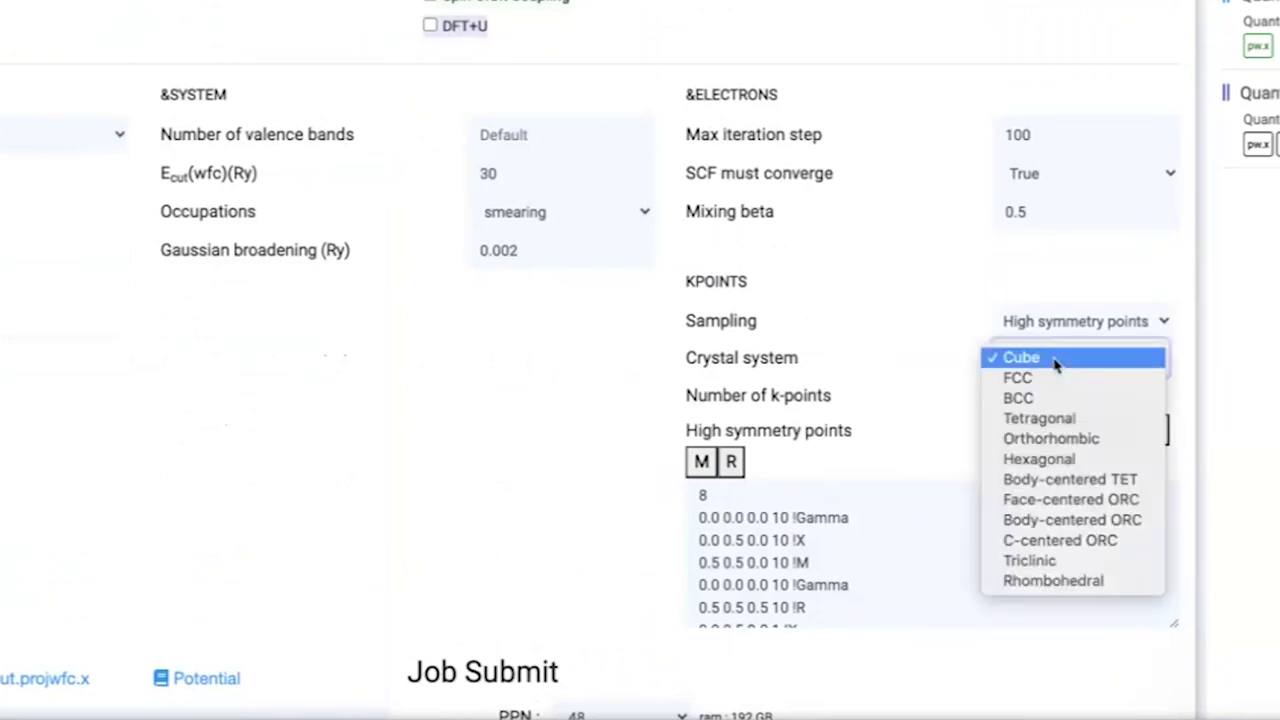
{"action": "left_click", "coordinate": [1027, 360]}
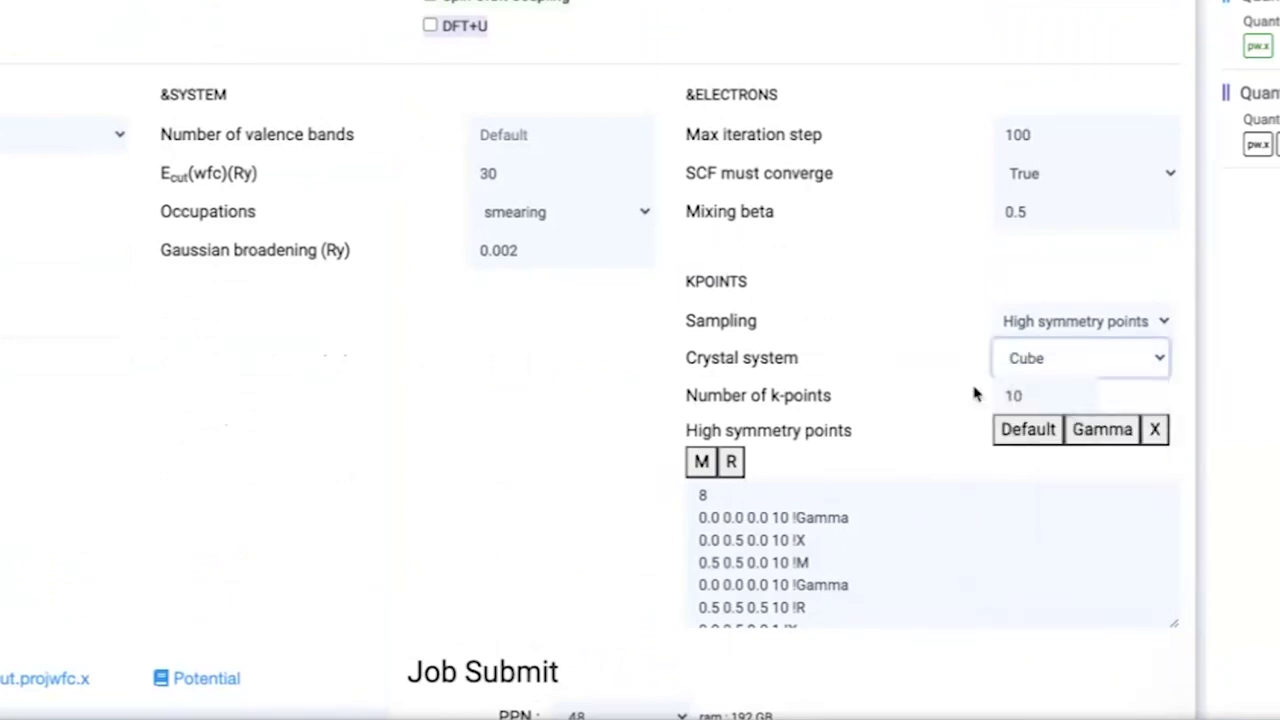
Step: Clear the default high symmetry points from the Cube k-point list
{"action": "left_click", "coordinate": [1015, 396]}
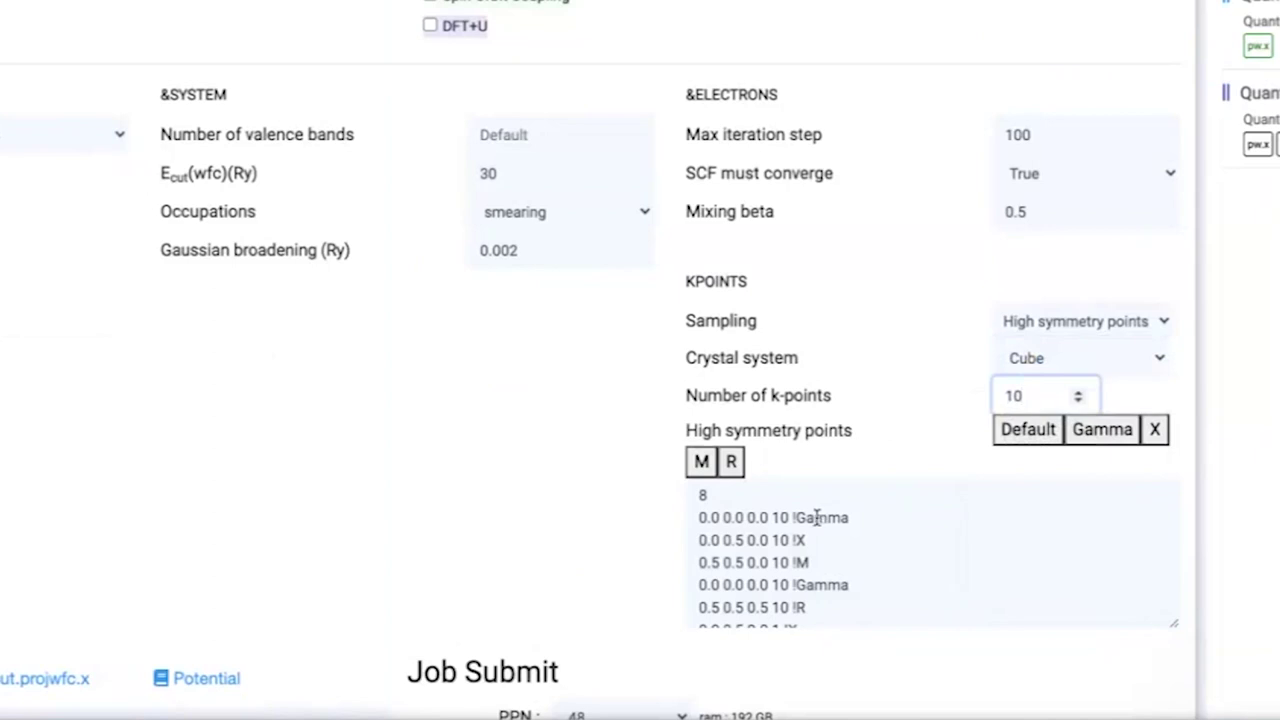
{"action": "scroll", "coordinate": [755, 535], "scroll_direction": "down", "scroll_amount": 3}
{"action": "scroll", "coordinate": [752, 542], "scroll_direction": "up", "scroll_amount": 3}
{"action": "scroll", "coordinate": [709, 528], "scroll_direction": "down", "scroll_amount": 2}
{"action": "scroll", "coordinate": [705, 500], "scroll_direction": "up", "scroll_amount": 2}
{"action": "left_click_drag", "start_coordinate": [703, 497], "coordinate": [884, 677]}
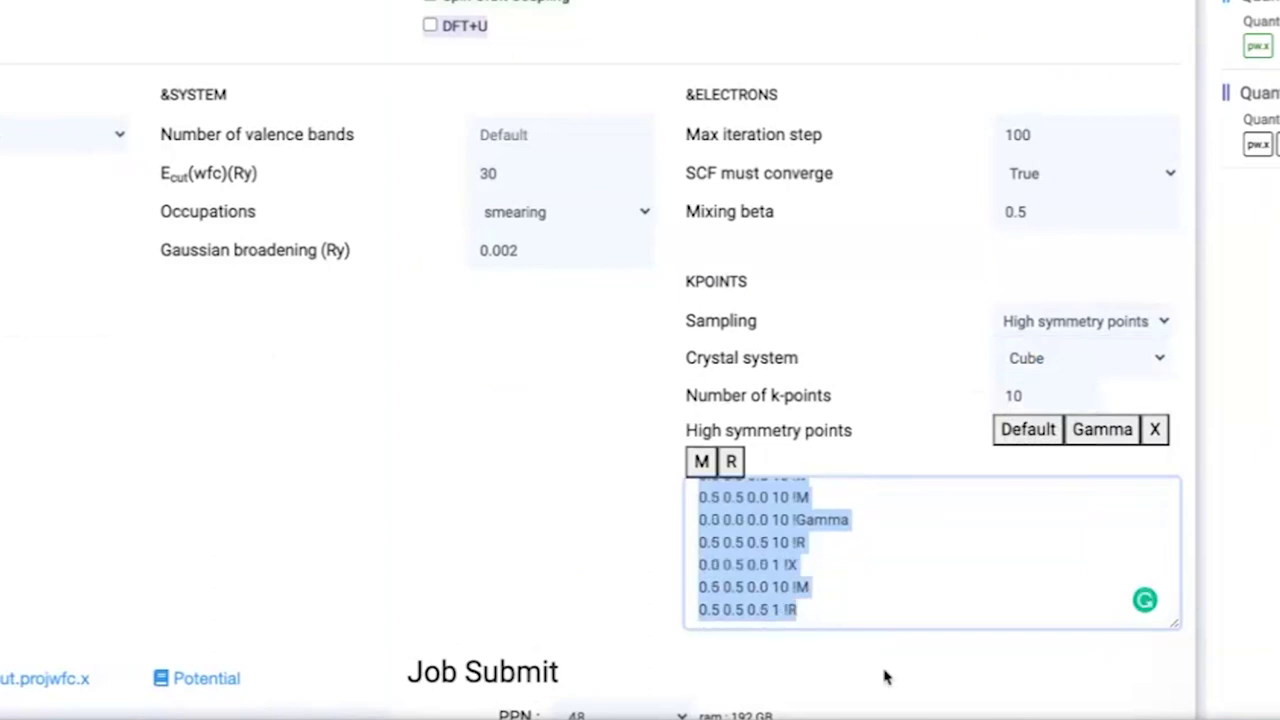
{"action": "scroll", "coordinate": [814, 557], "scroll_direction": "up", "scroll_amount": 3}
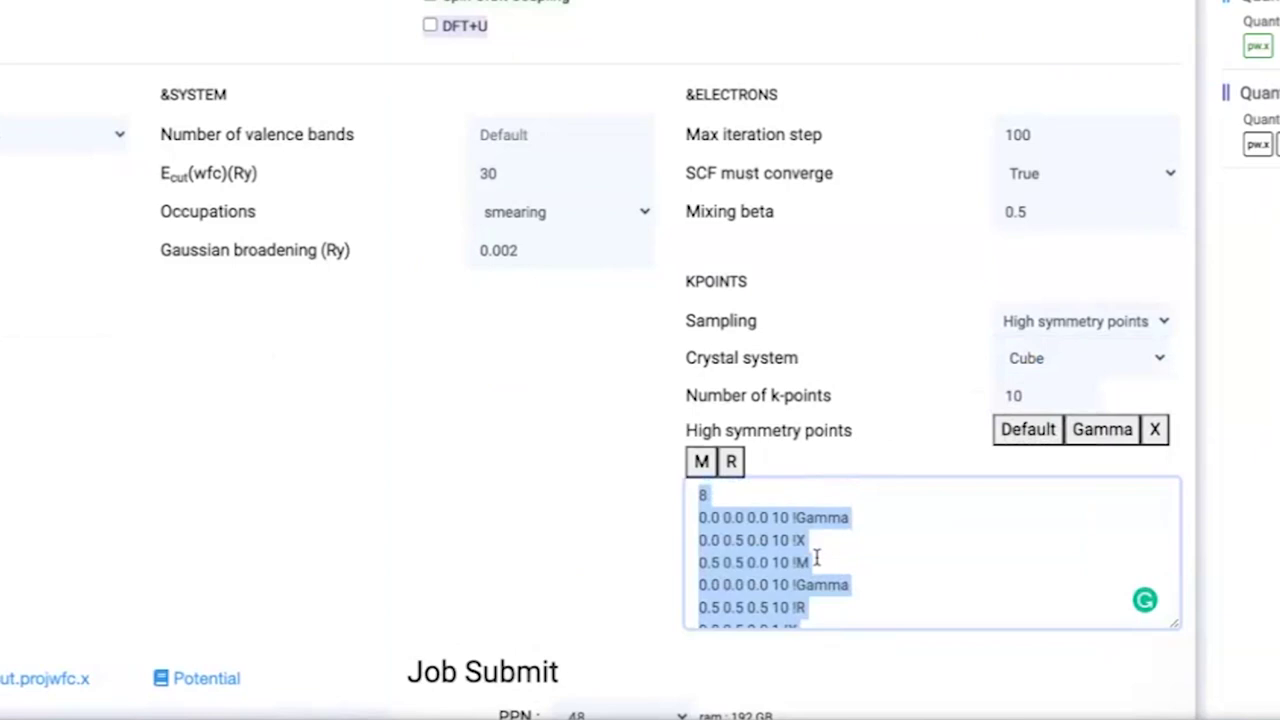
{"action": "type", "text": "5 0.00 0.00 0.00 1 0.00 0.50 0.00 2 0.50 0.50 0.00 2 0.50 0.50 0.50 2 0.00 0.00 0.00 1"}
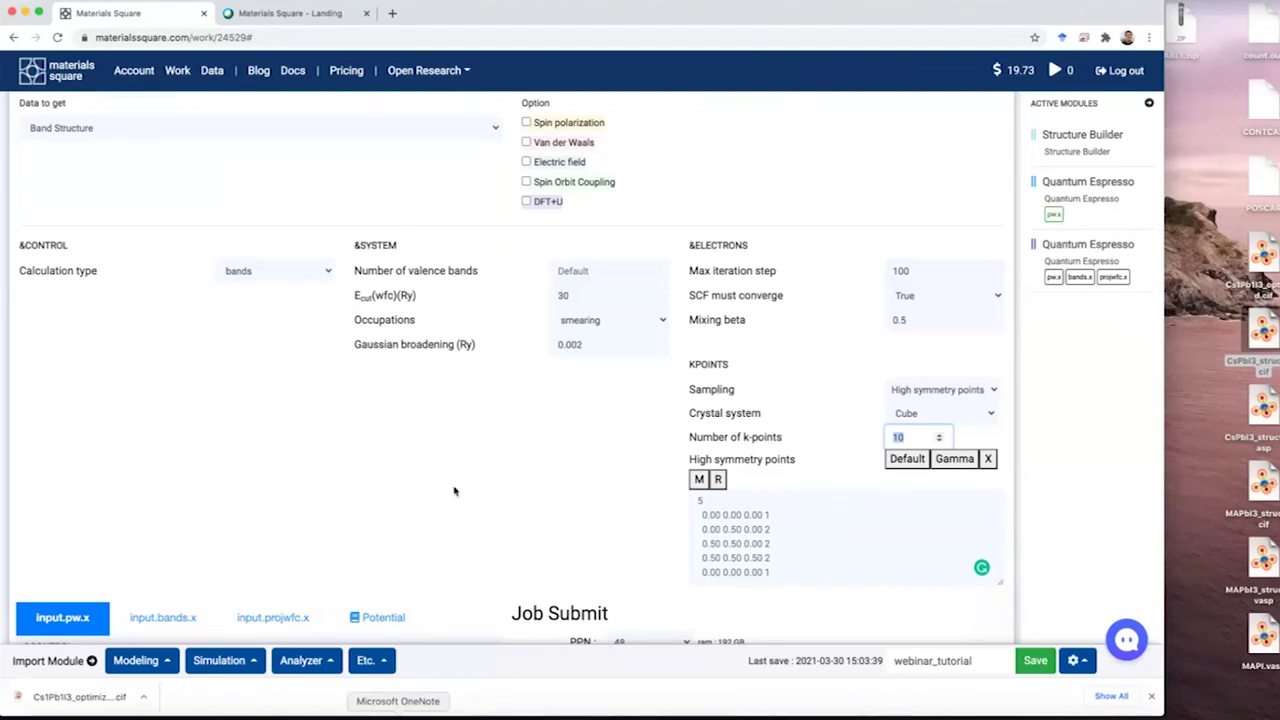
Step: Switch to the Keynote slides to examine the CsPbI3 k-point path, and return to Materials Square
{"action": "key", "text": "super+Tab"}
{"action": "key", "text": "Down"}
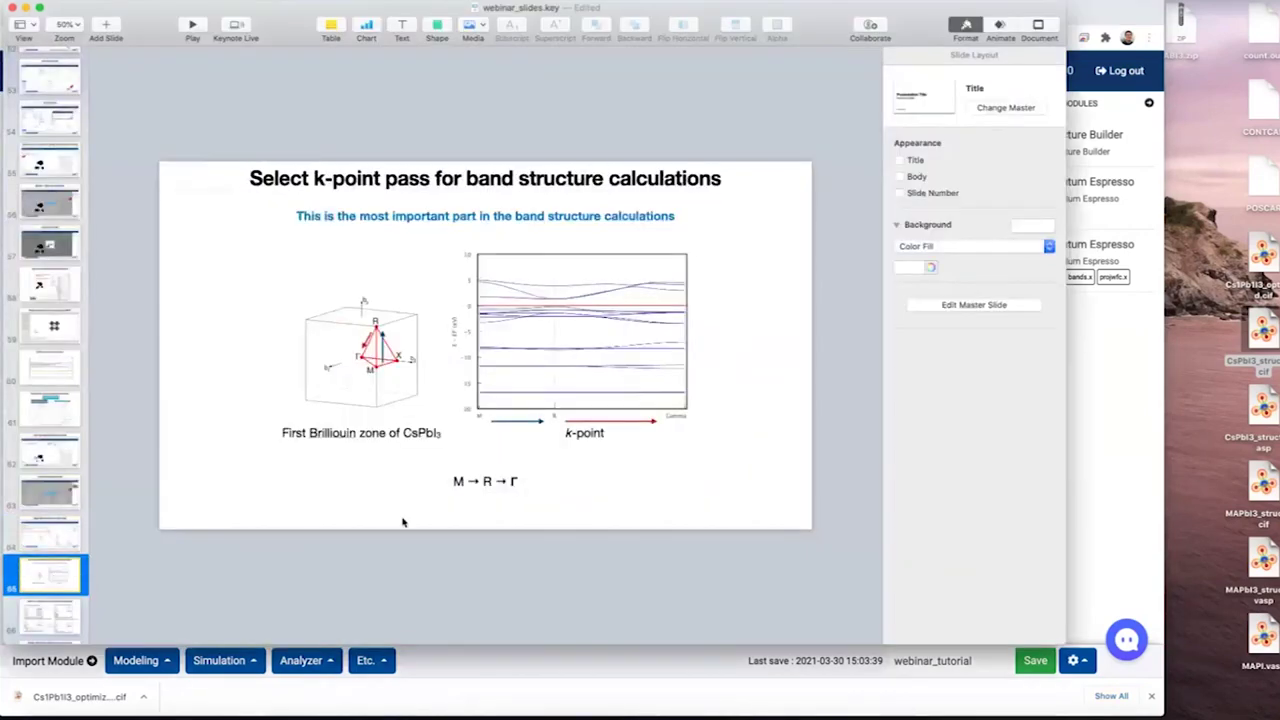
{"action": "left_click", "coordinate": [27, 9]}
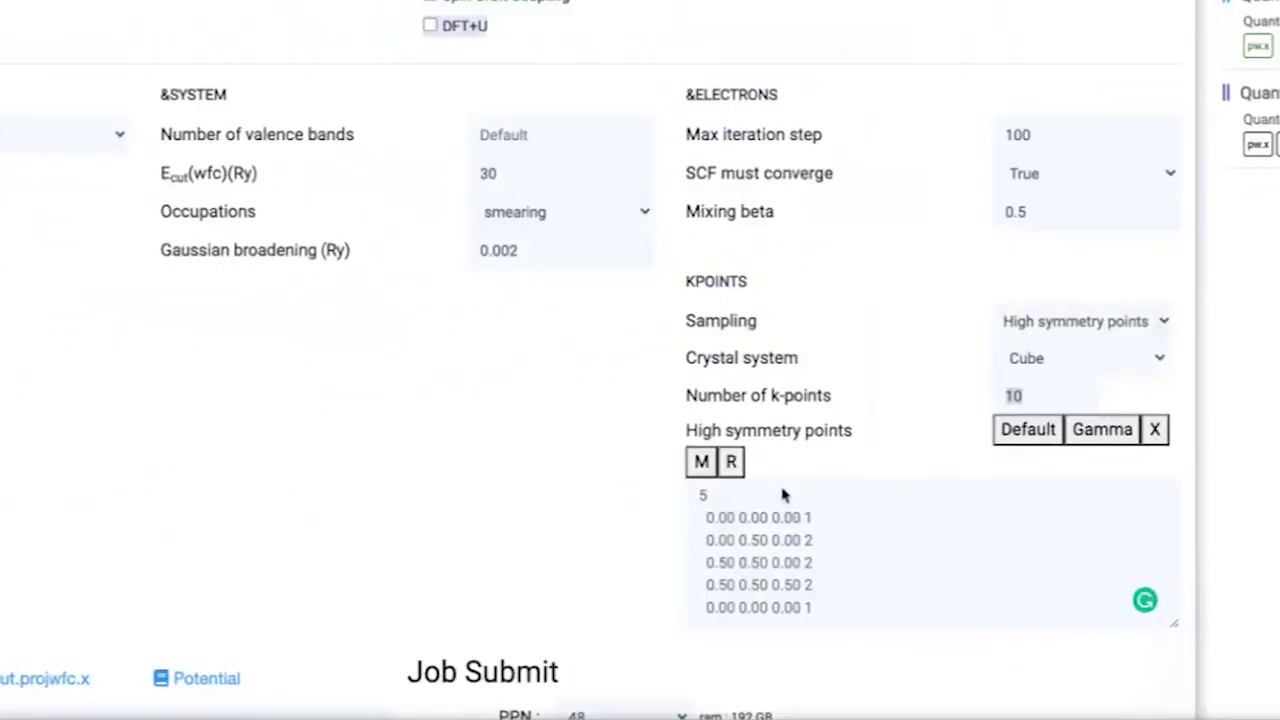
Step: Build the high symmetry path M, R, Gamma with 10 k-points for each point
{"action": "left_click", "coordinate": [703, 464]}
{"action": "left_click", "coordinate": [703, 464]}
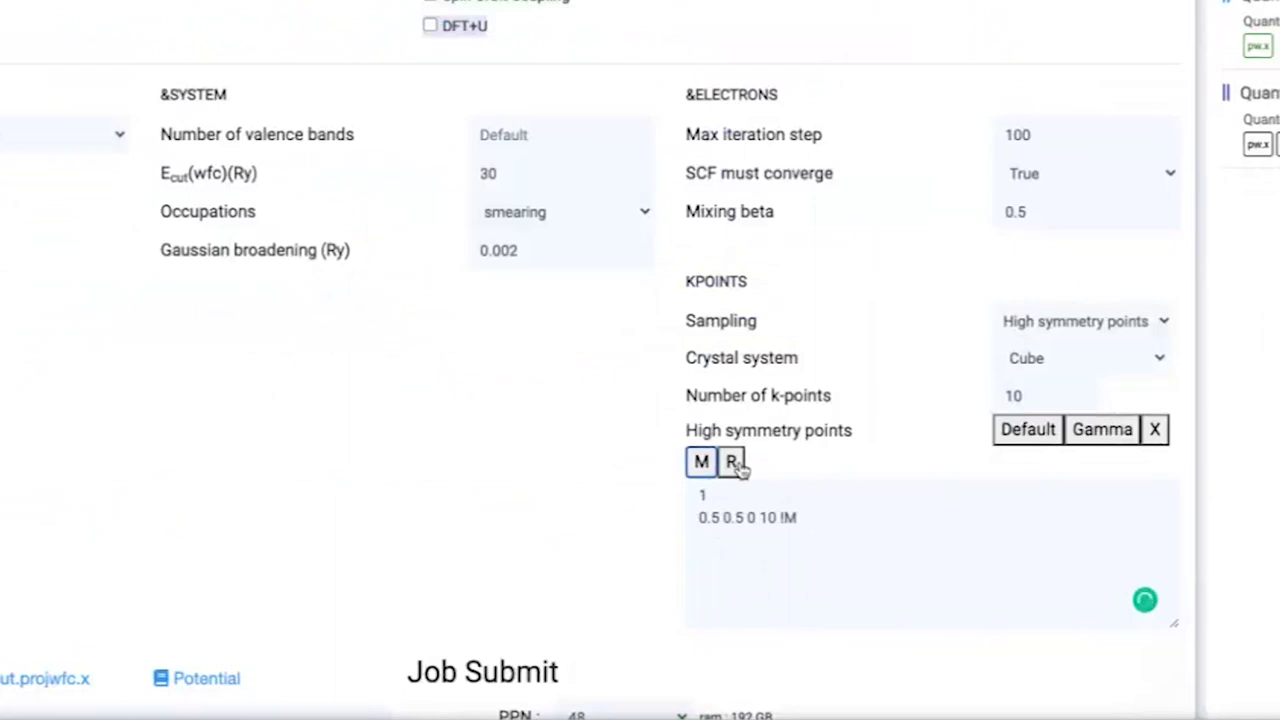
{"action": "left_click", "coordinate": [733, 464]}
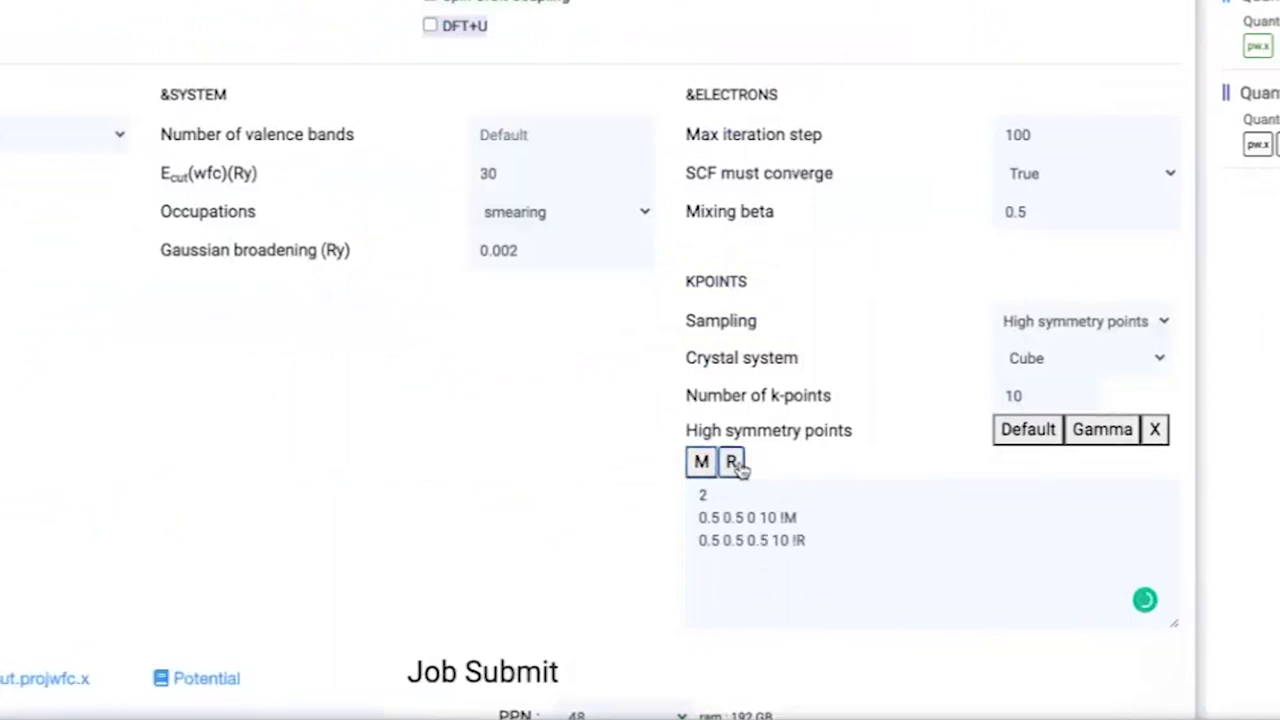
{"action": "left_click", "coordinate": [1103, 438]}
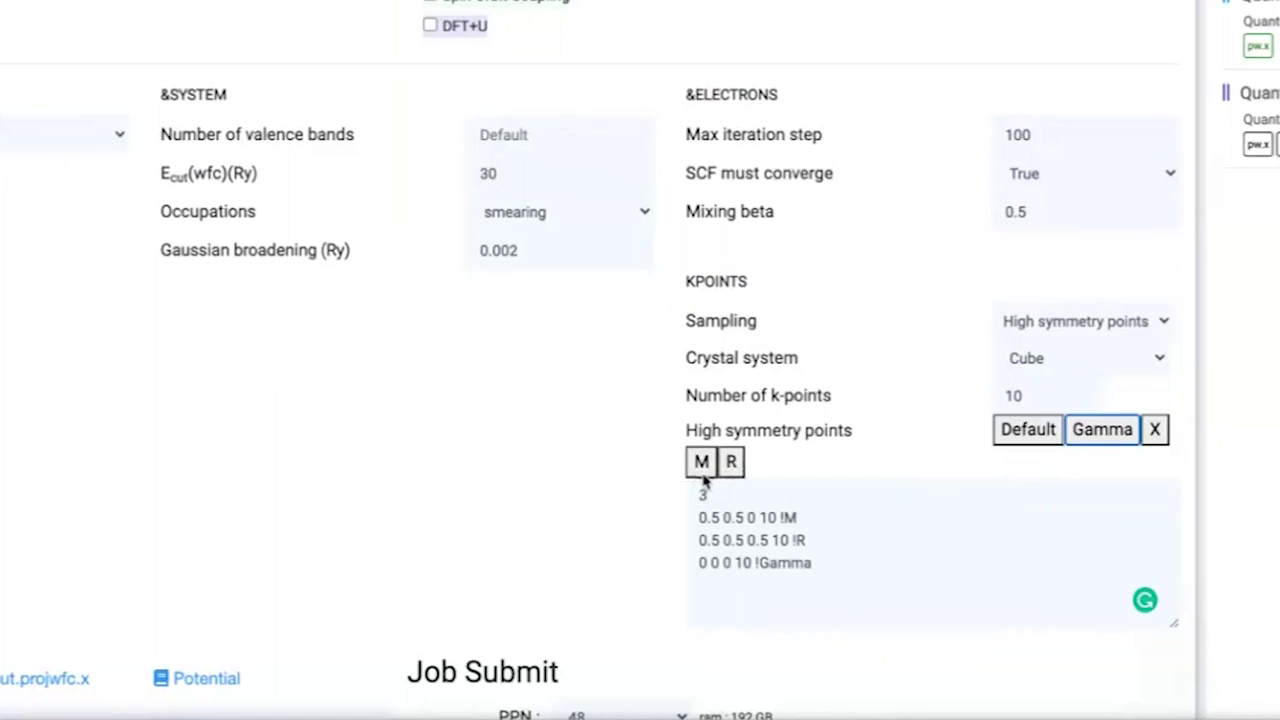
Step: Change the k-point count of the final Gamma point to 1
{"action": "double_click", "coordinate": [744, 564]}
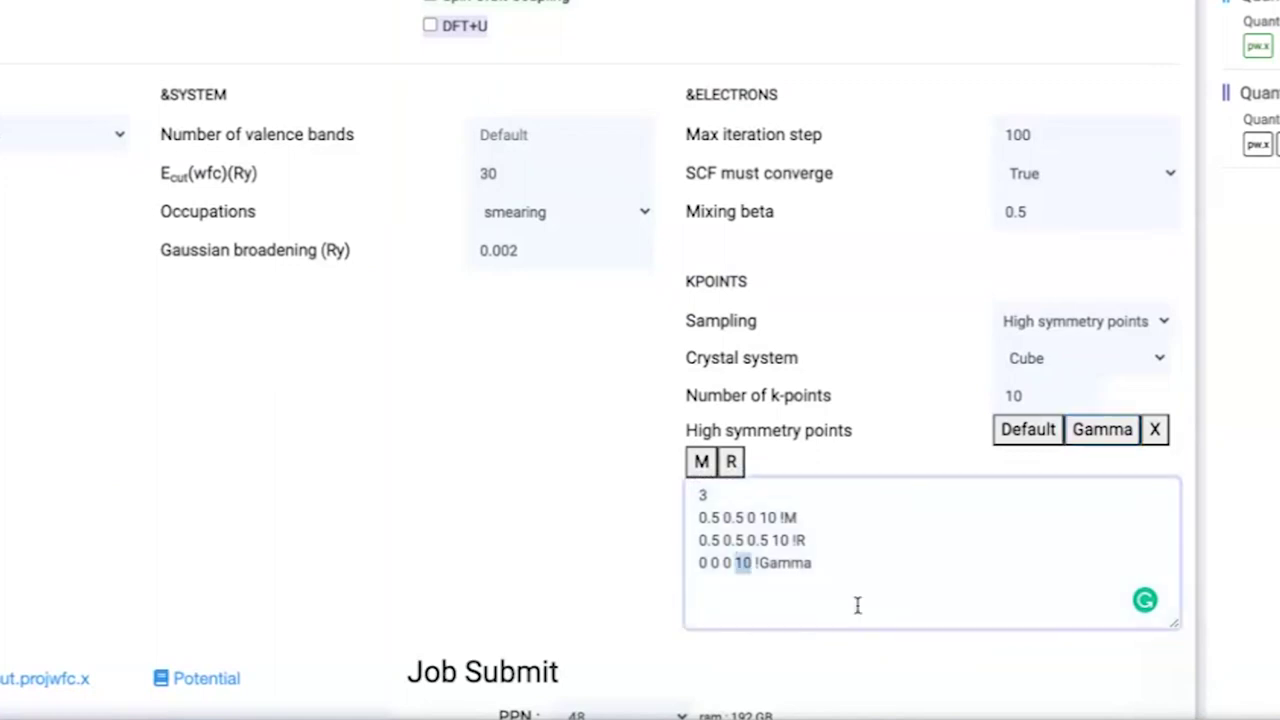
{"action": "type", "text": "1"}
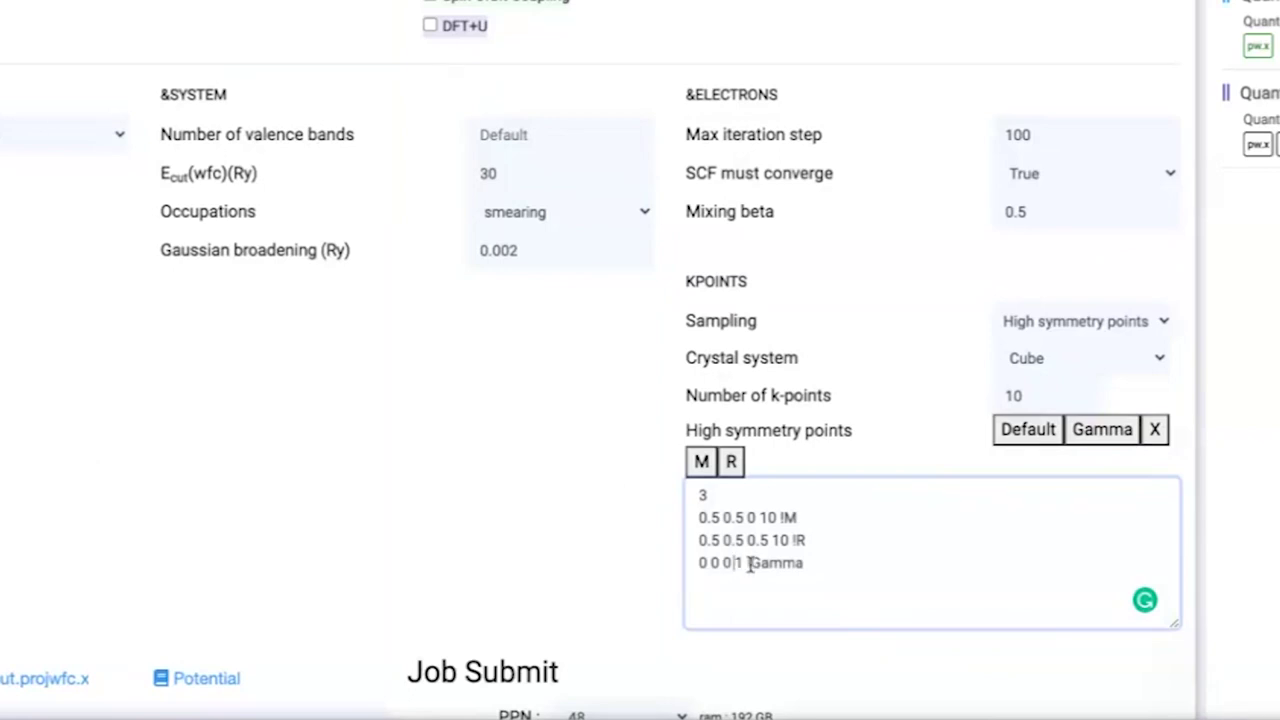
{"action": "key", "text": "Delete"}
{"action": "type", "text": "1"}
{"action": "scroll", "coordinate": [741, 565], "scroll_direction": "down", "scroll_amount": 1}
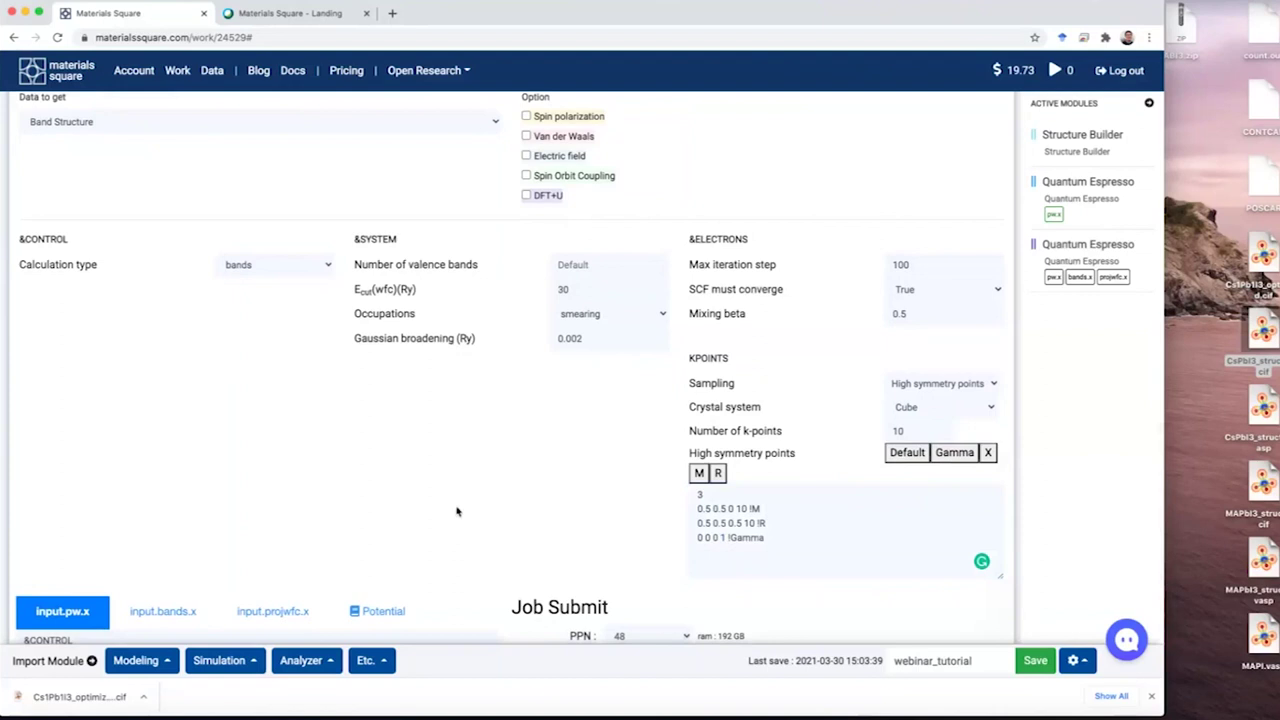
Step: Review the Band Structure and DOS calculation settings of the new Quantum Espresso module
{"action": "scroll", "coordinate": [457, 511], "scroll_direction": "up", "scroll_amount": 2}
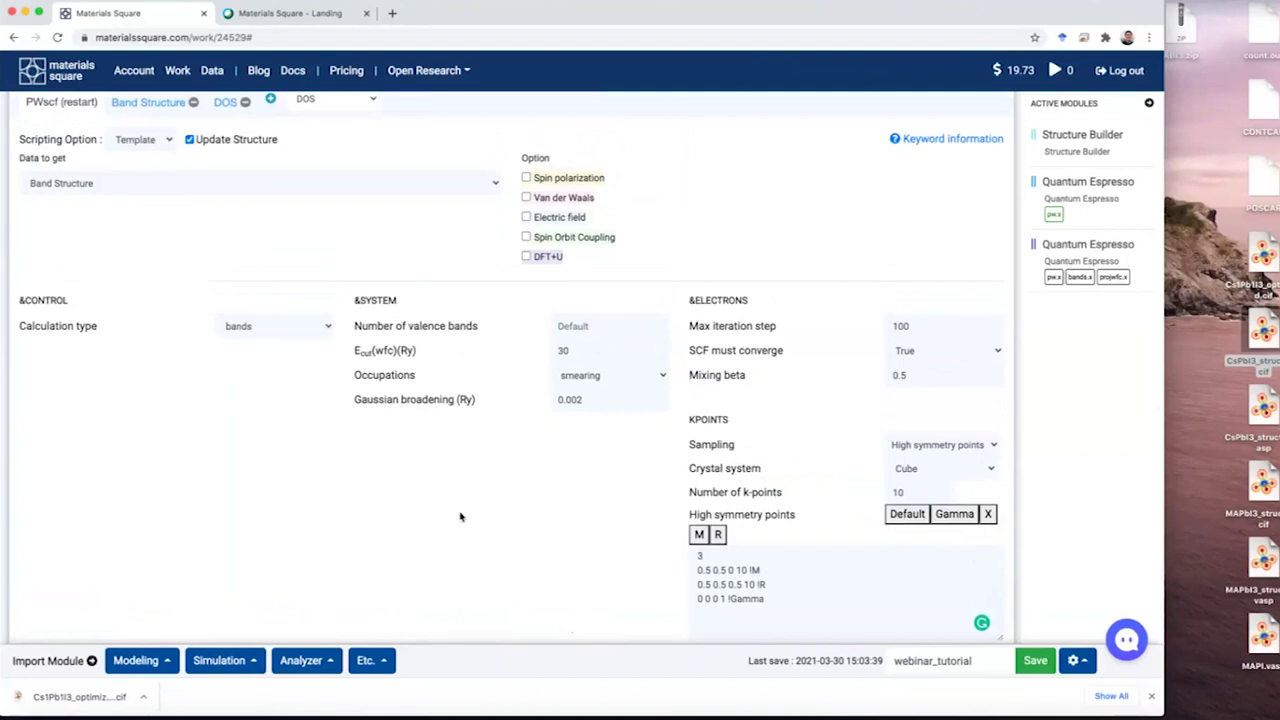
{"action": "scroll", "coordinate": [460, 514], "scroll_direction": "up", "scroll_amount": 3}
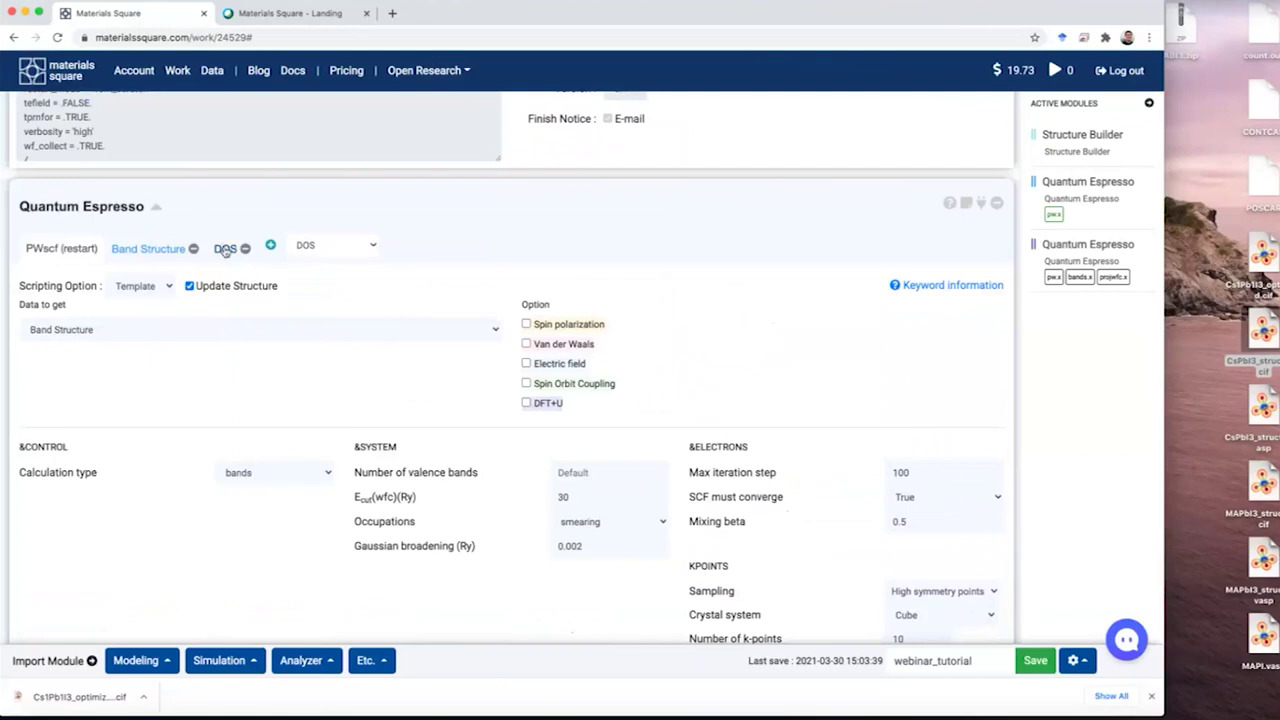
{"action": "left_click", "coordinate": [148, 248]}
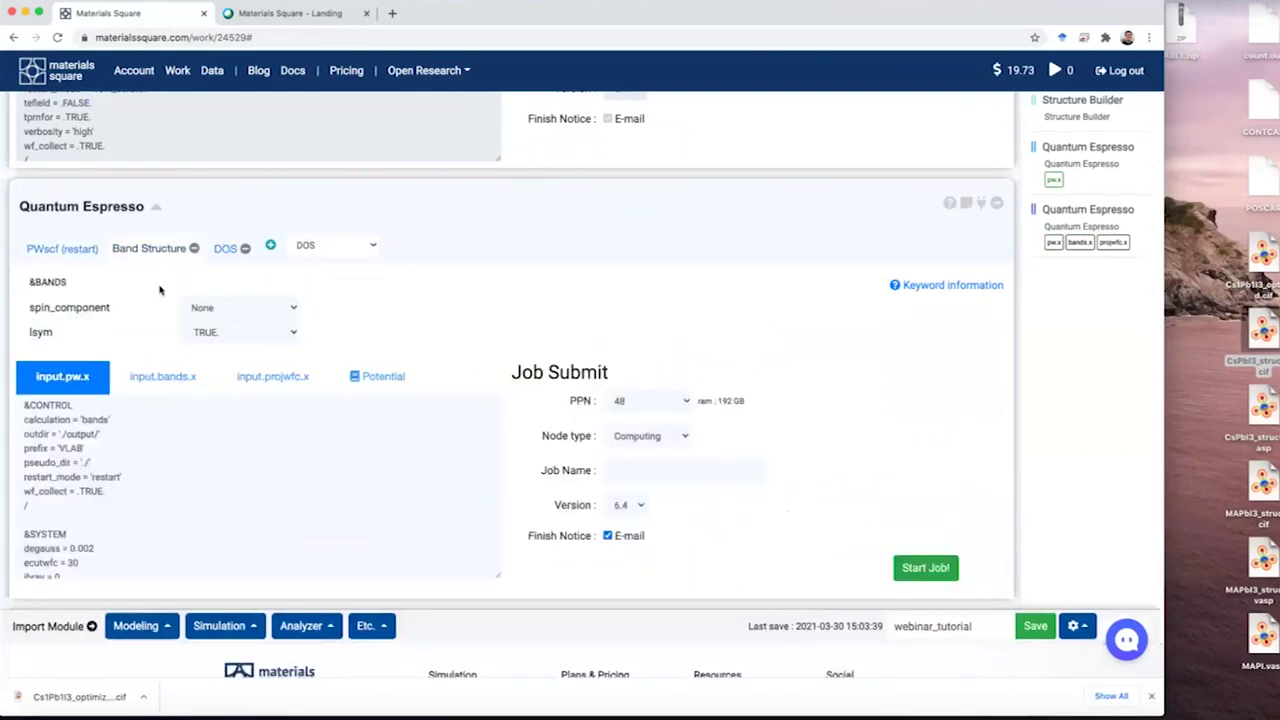
{"action": "scroll", "coordinate": [340, 443], "scroll_direction": "down", "scroll_amount": 5}
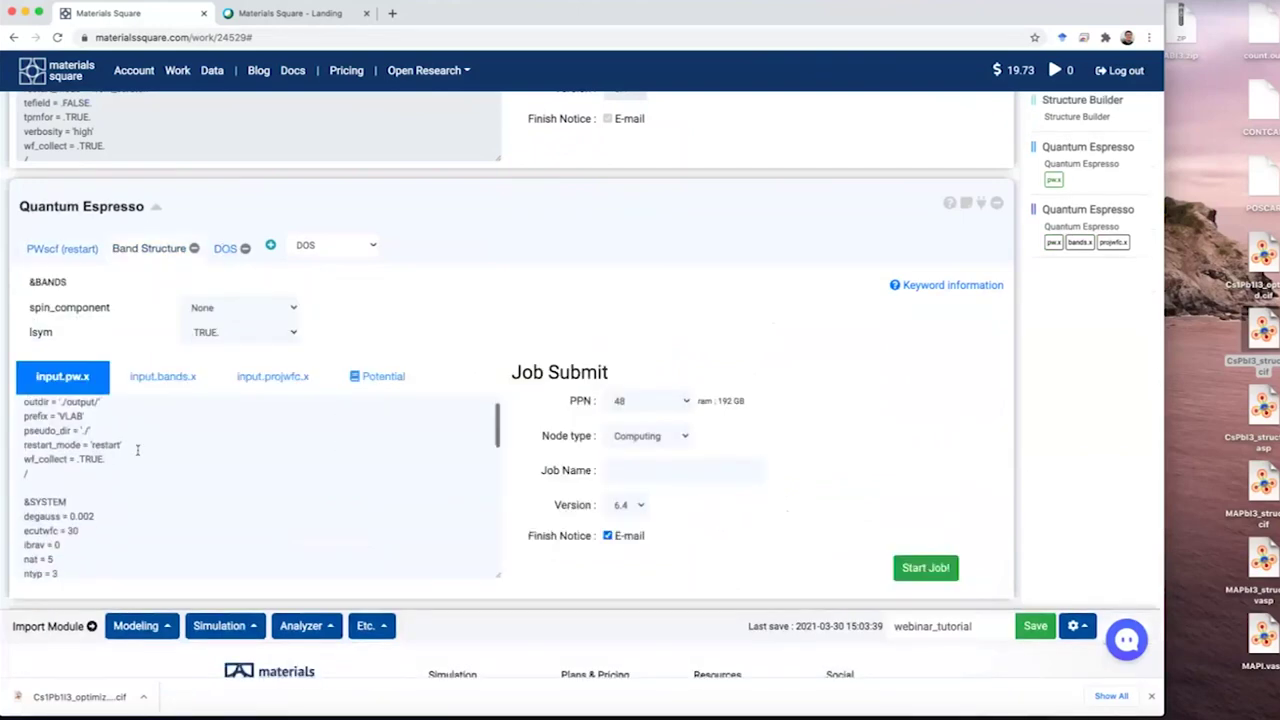
{"action": "scroll", "coordinate": [223, 466], "scroll_direction": "up", "scroll_amount": 5}
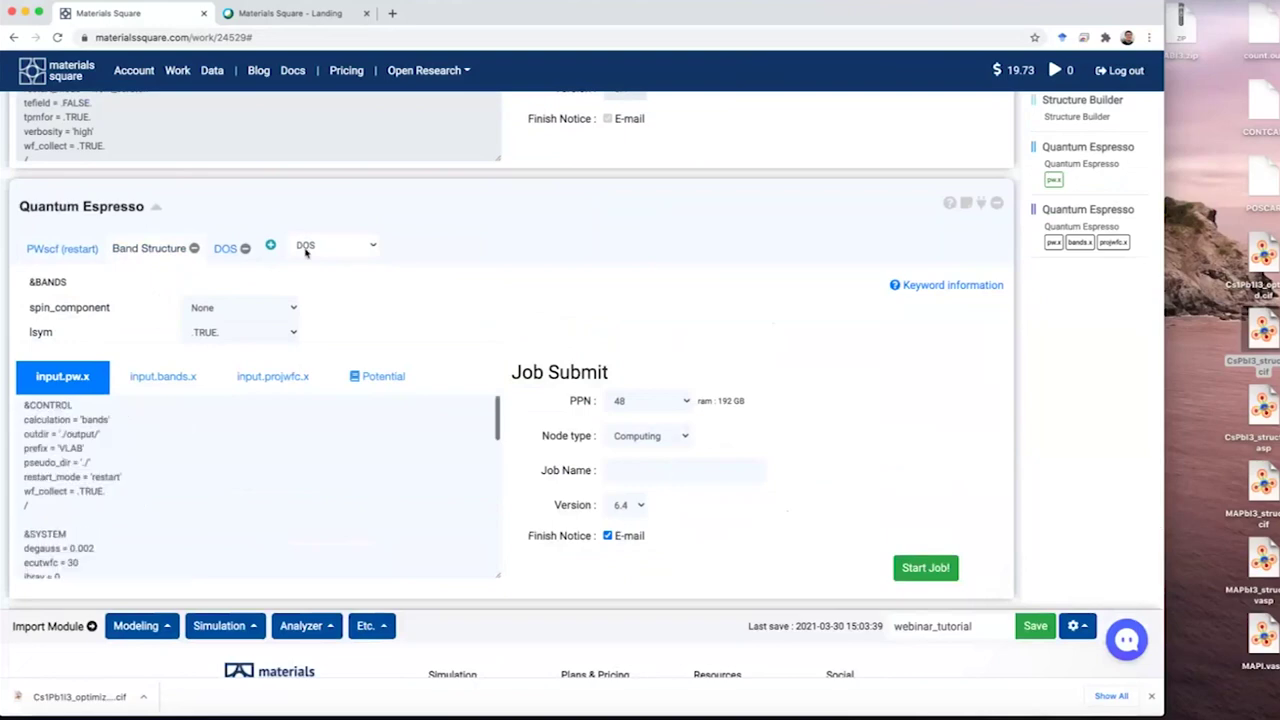
{"action": "left_click", "coordinate": [225, 248]}
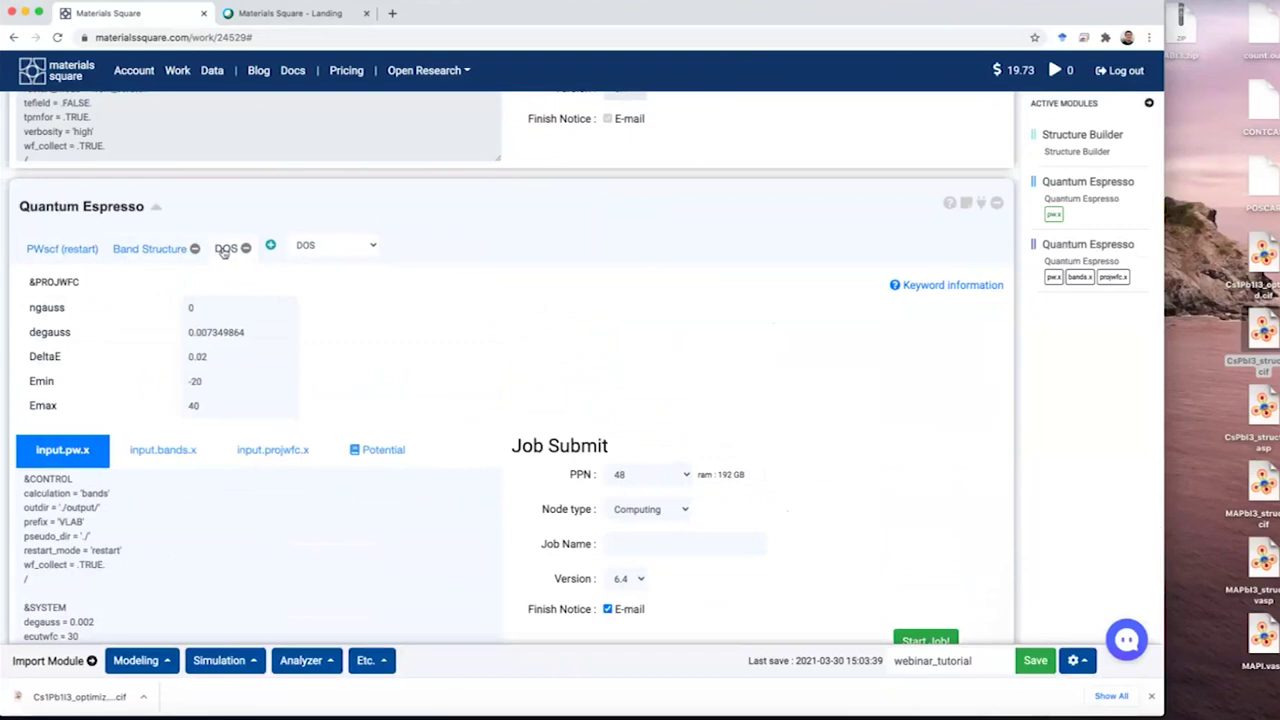
Step: Set the job's PPN to 18 and enter a job name joining cspbi3, the author's short name and band with underscores
{"action": "left_click", "coordinate": [639, 476]}
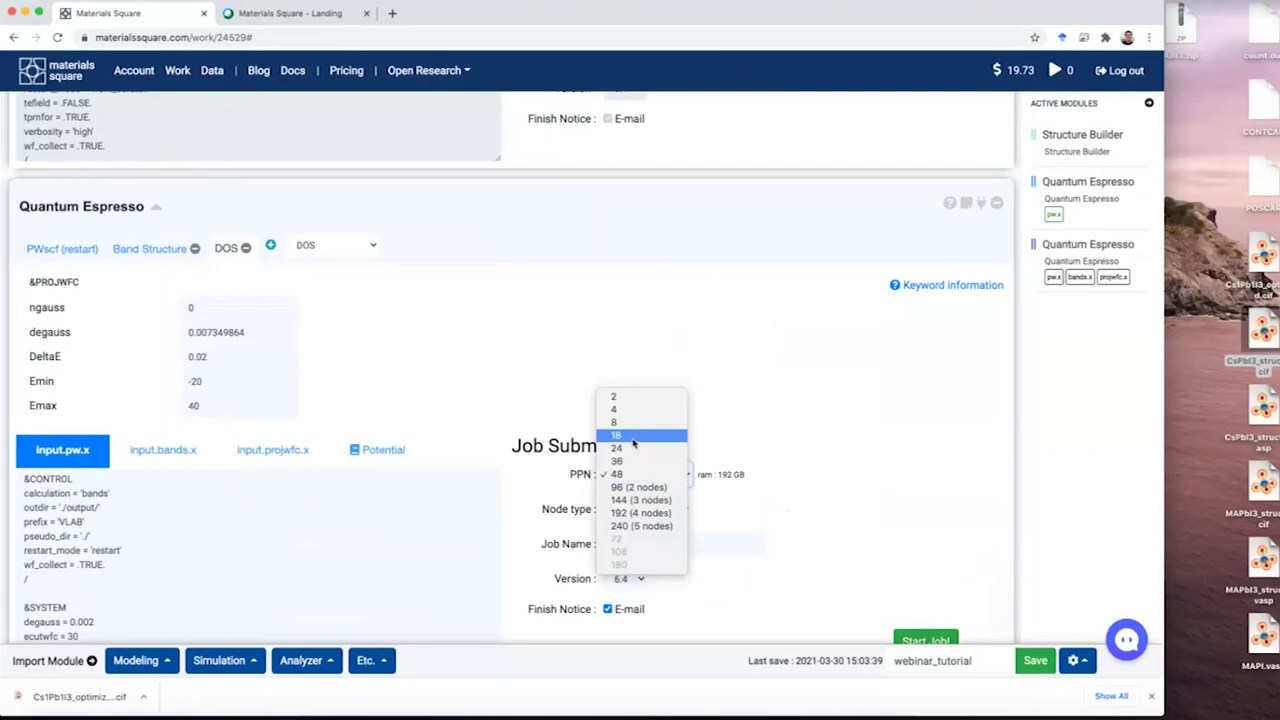
{"action": "key", "text": "Escape"}
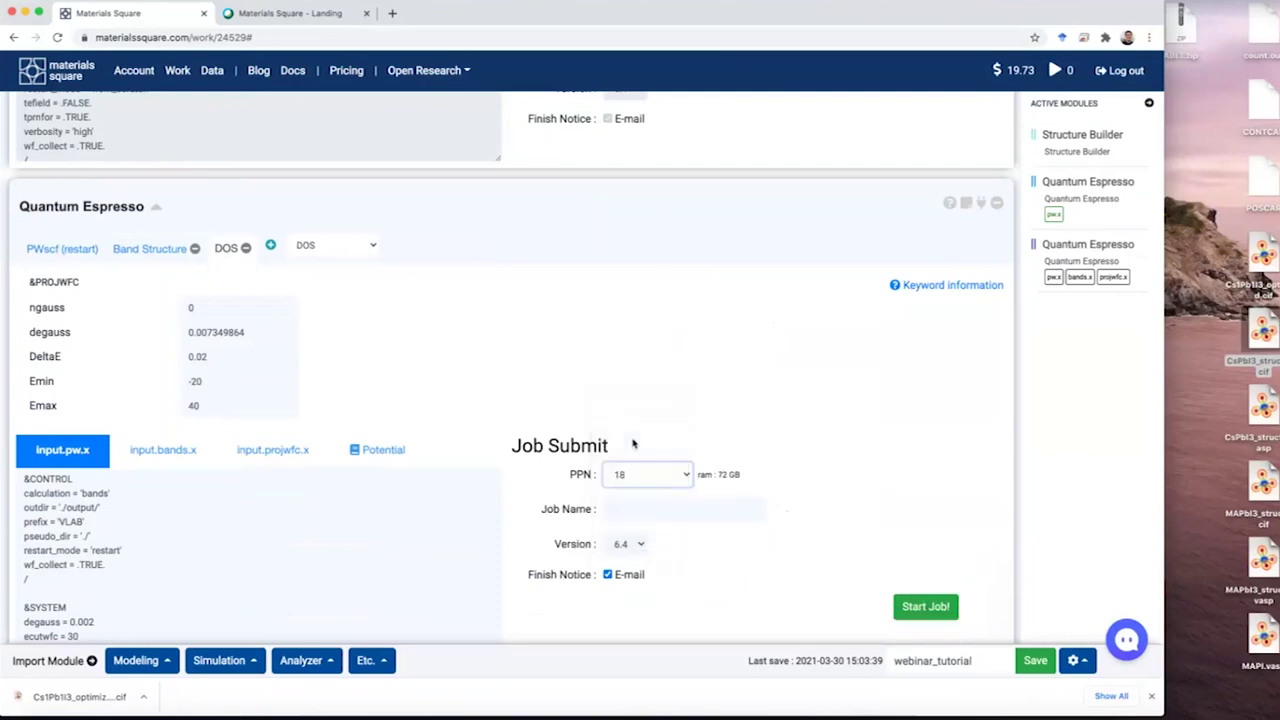
{"action": "left_click", "coordinate": [655, 514]}
{"action": "type", "text": "band_jhlee"}
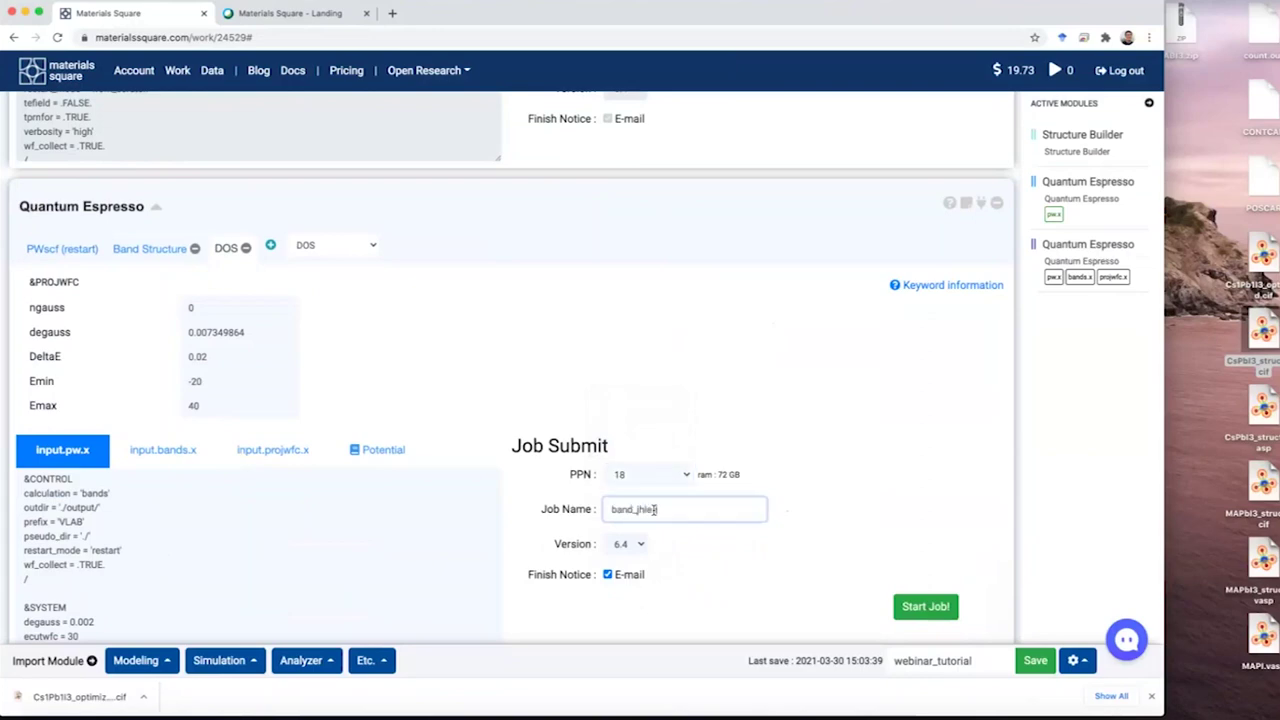
{"action": "type", "text": "_"}
{"action": "key", "text": "BackSpace"}
{"action": "key", "text": "BackSpace"}
{"action": "key", "text": "BackSpace"}
{"action": "key", "text": "BackSpace"}
{"action": "key", "text": "BackSpace"}
{"action": "key", "text": "BackSpace"}
{"action": "key", "text": "BackSpace"}
{"action": "key", "text": "BackSpace"}
{"action": "key", "text": "BackSpace"}
{"action": "key", "text": "BackSpace"}
{"action": "key", "text": "BackSpace"}
{"action": "type", "text": "cspbi3"}
{"action": "double_click", "coordinate": [653, 509]}
{"action": "type", "text": "_jhlee_ba"}
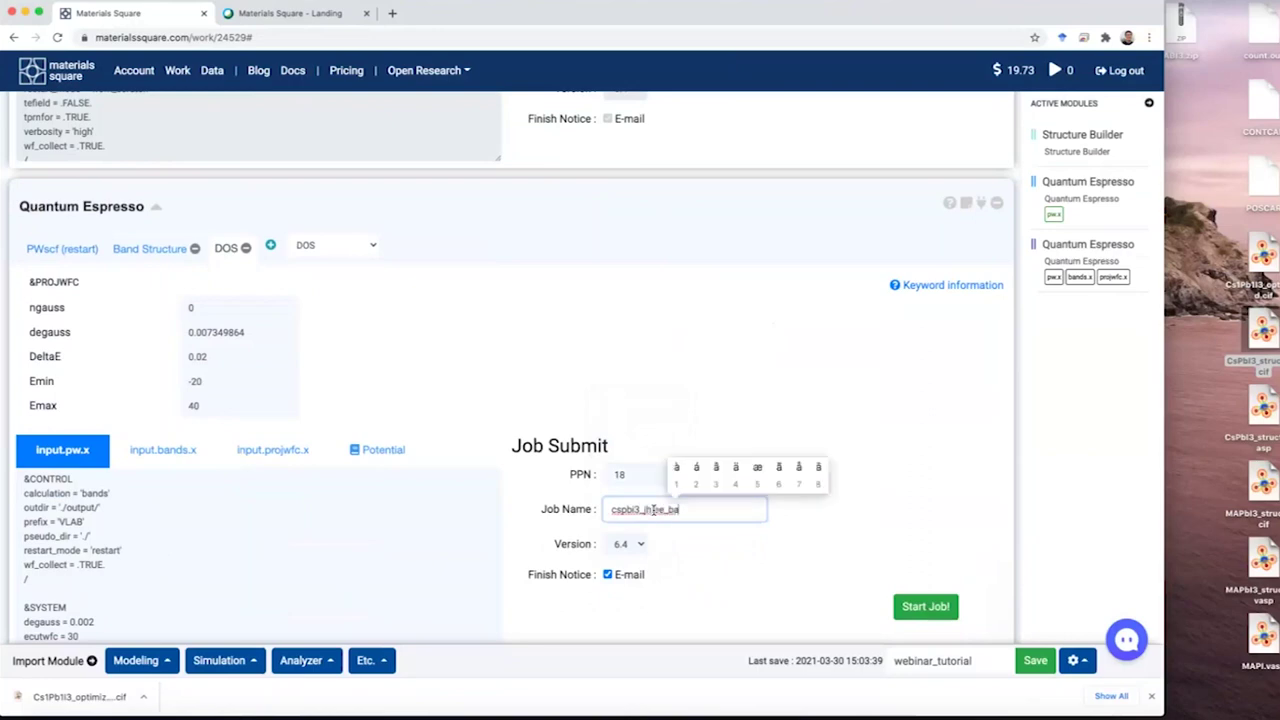
{"action": "type", "text": "nd"}
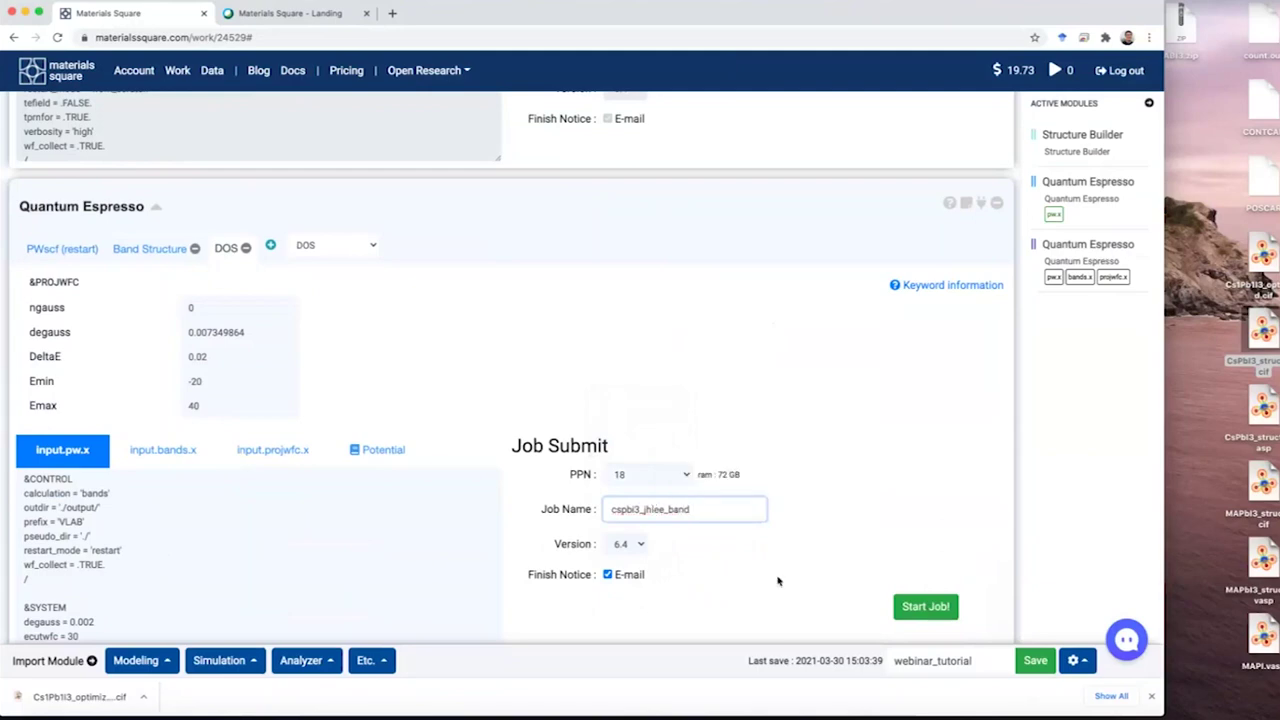
Step: Save the work and start the band structure and DOS job
{"action": "left_click", "coordinate": [1034, 661]}
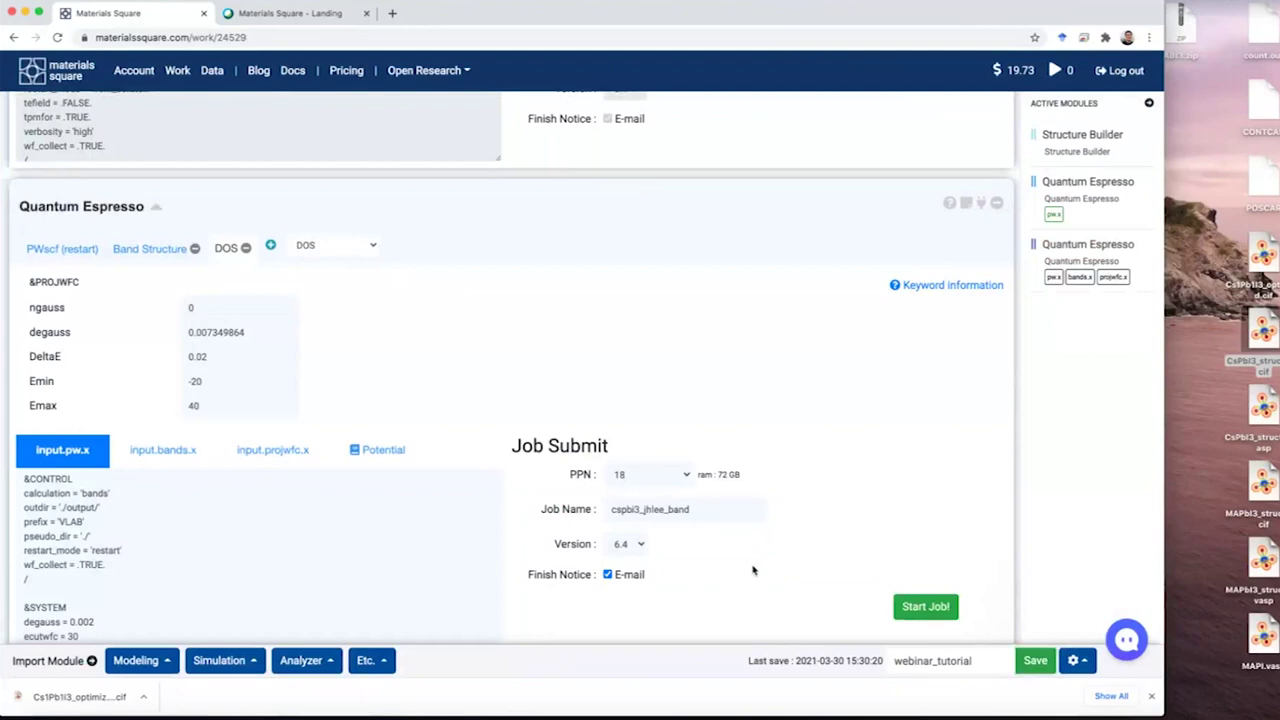
{"action": "left_click", "coordinate": [932, 608]}
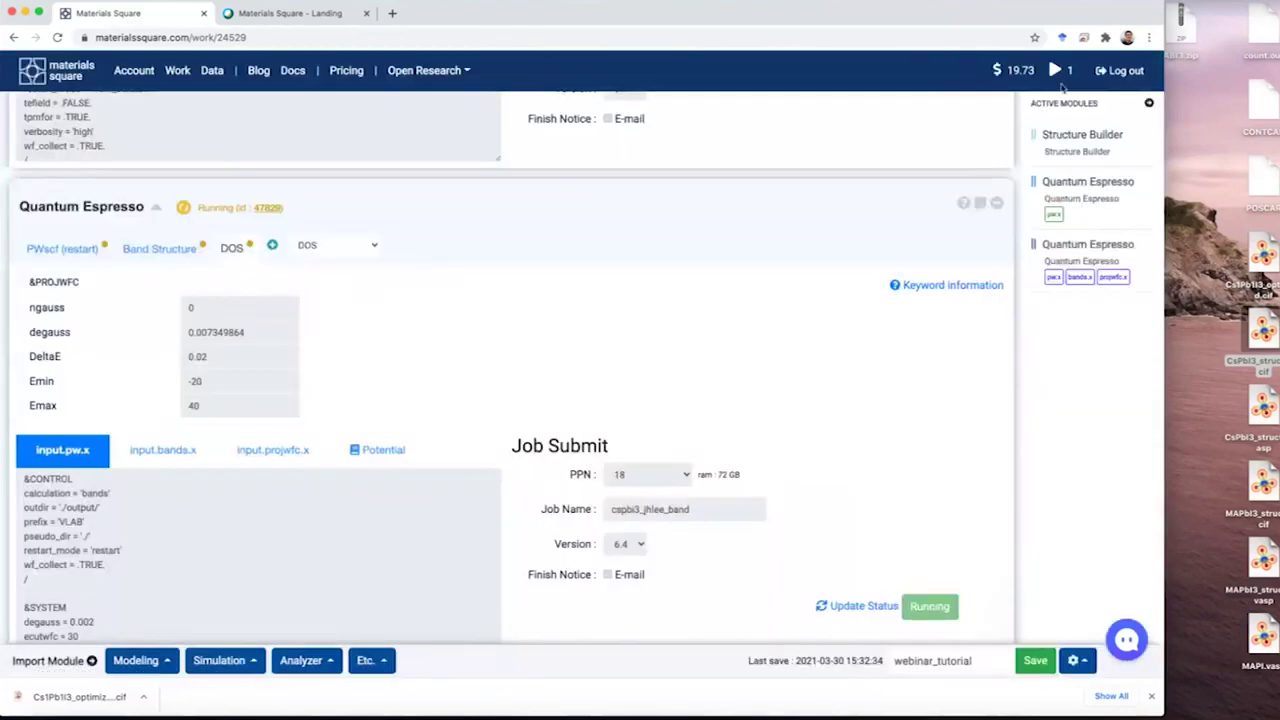
{"action": "left_click", "coordinate": [1056, 72]}
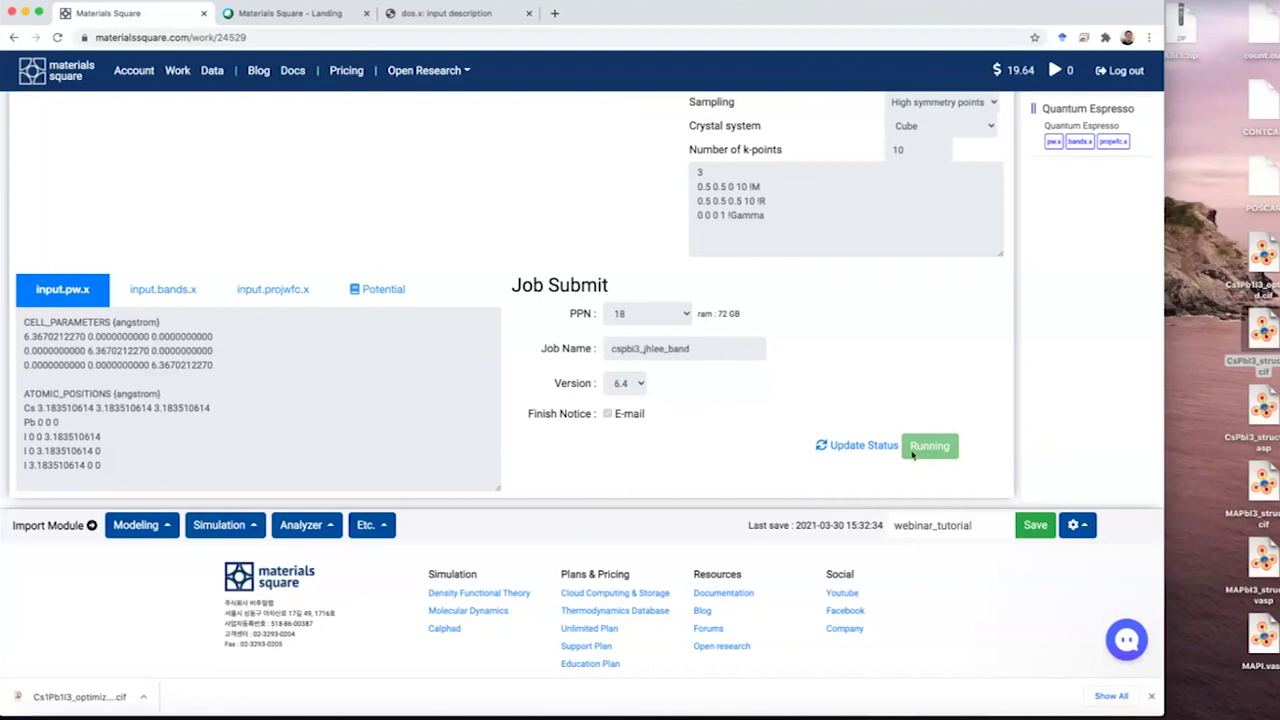
Step: Update the submitted job's status and look over its Quantum Espresso module
{"action": "scroll", "coordinate": [610, 210], "scroll_direction": "down", "scroll_amount": 1}
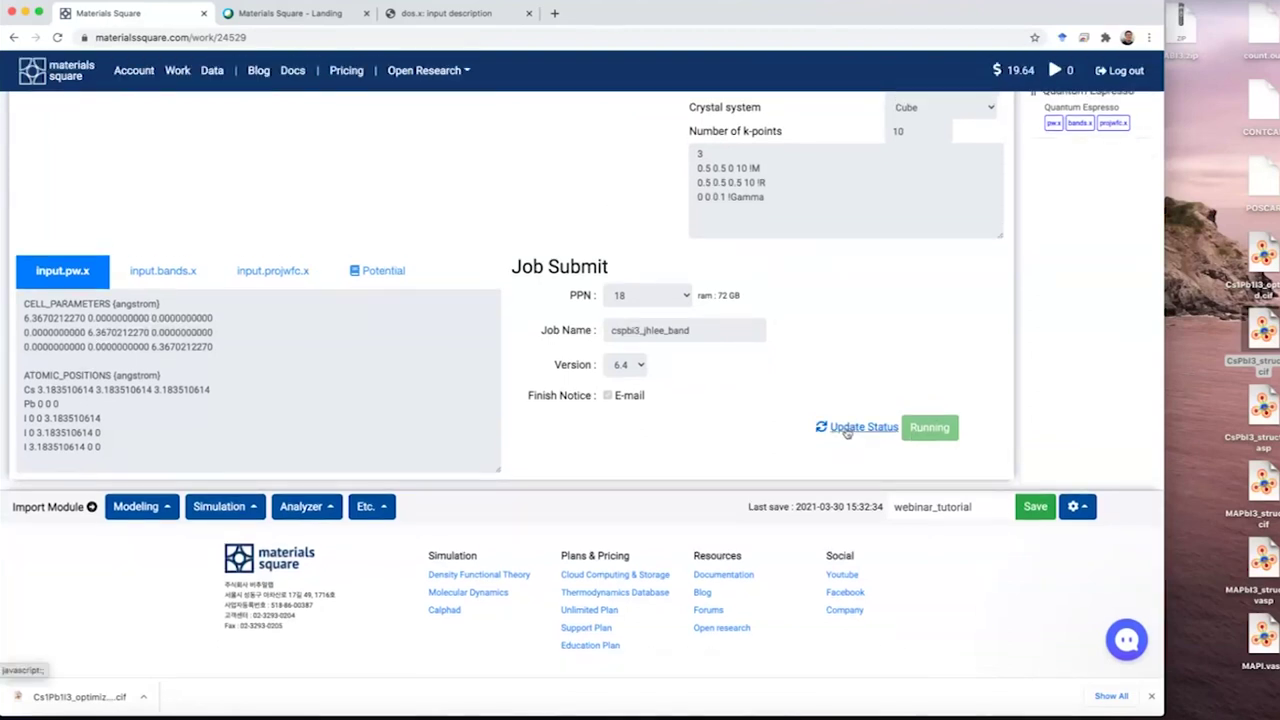
{"action": "left_click", "coordinate": [846, 430]}
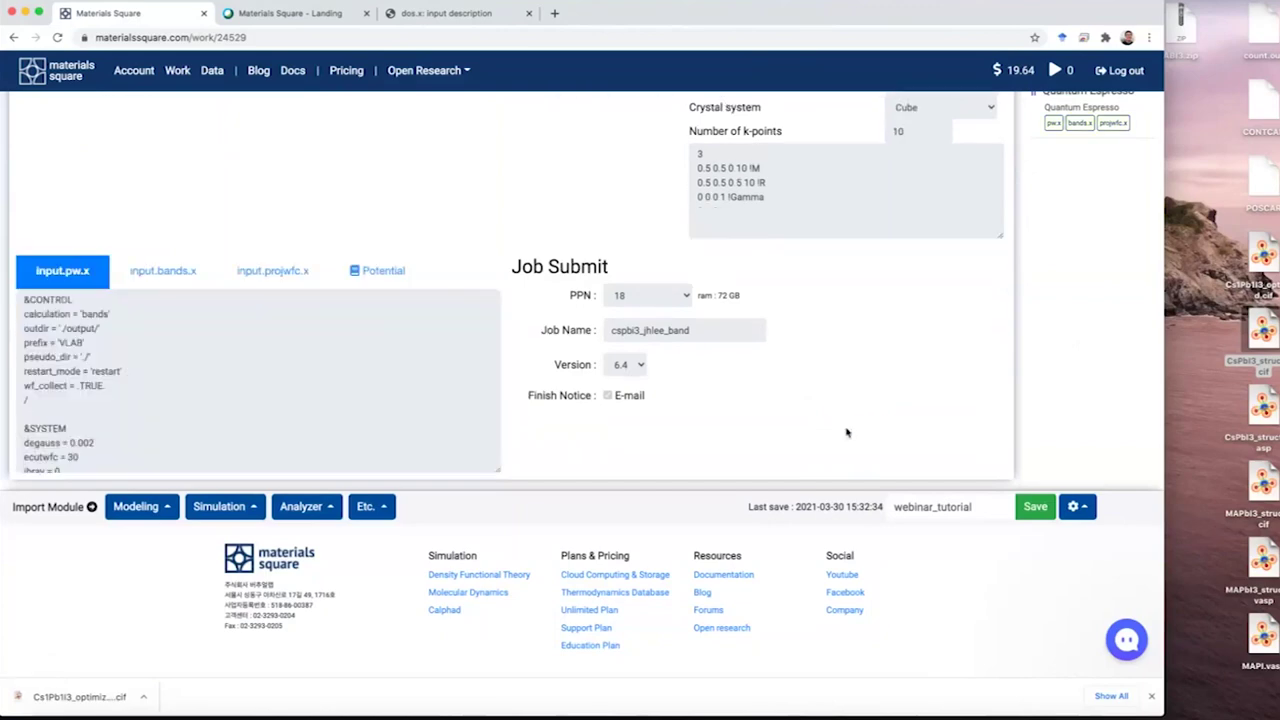
{"action": "scroll", "coordinate": [537, 385], "scroll_direction": "up", "scroll_amount": 4}
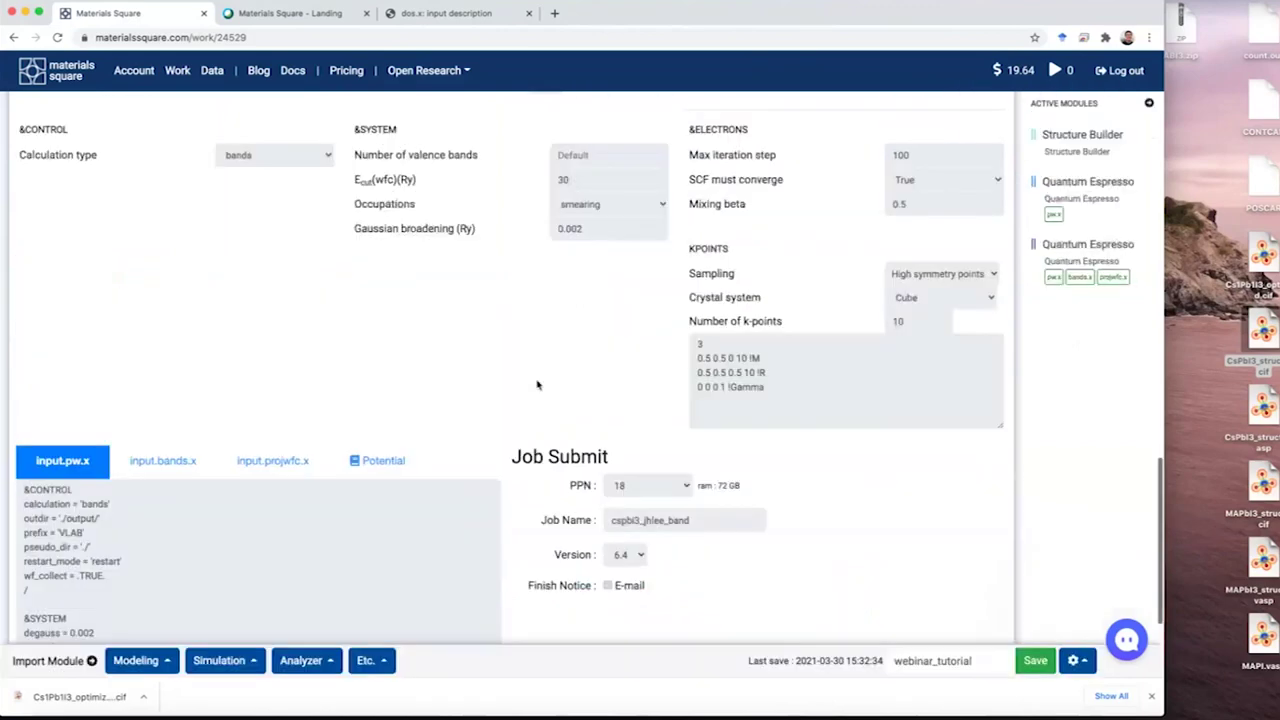
{"action": "scroll", "coordinate": [537, 385], "scroll_direction": "up", "scroll_amount": 8}
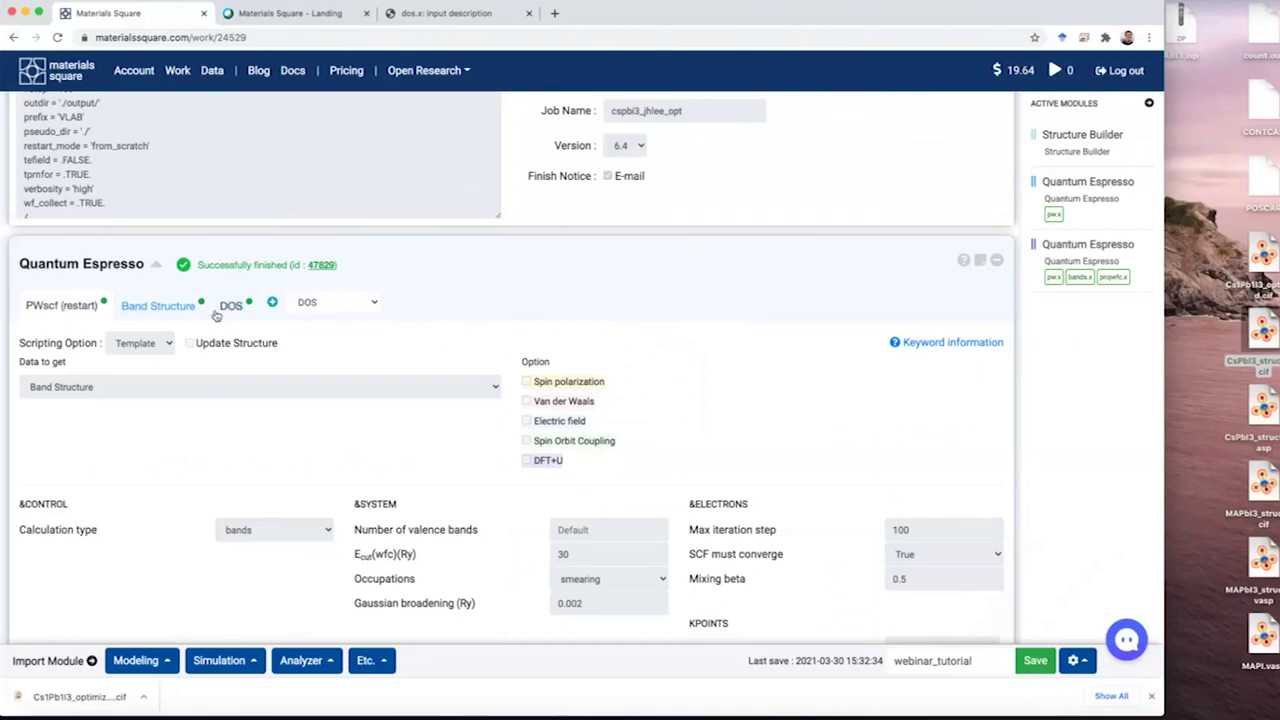
{"action": "scroll", "coordinate": [920, 423], "scroll_direction": "down", "scroll_amount": 10}
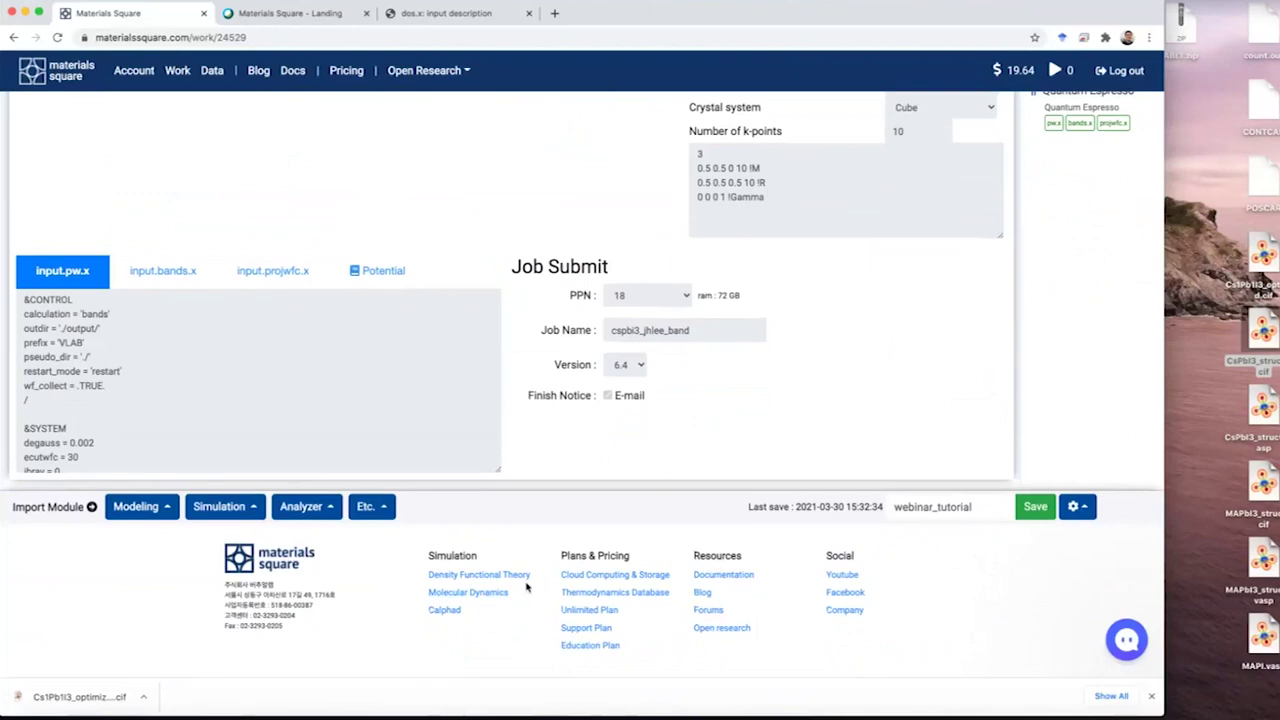
Step: Add a Quantum Espresso Band Structure analyzer connected to the Quantum Espresso module that ran the band calculation
{"action": "left_click", "coordinate": [318, 510]}
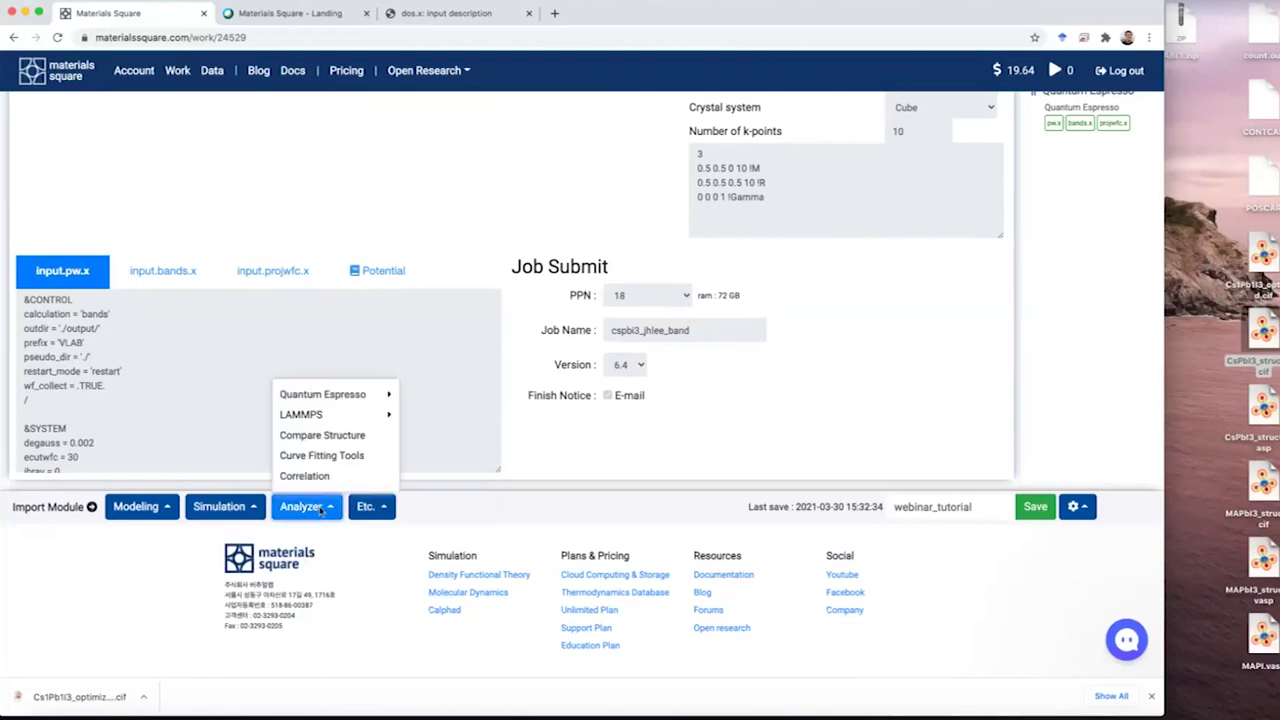
{"action": "left_click", "coordinate": [384, 396]}
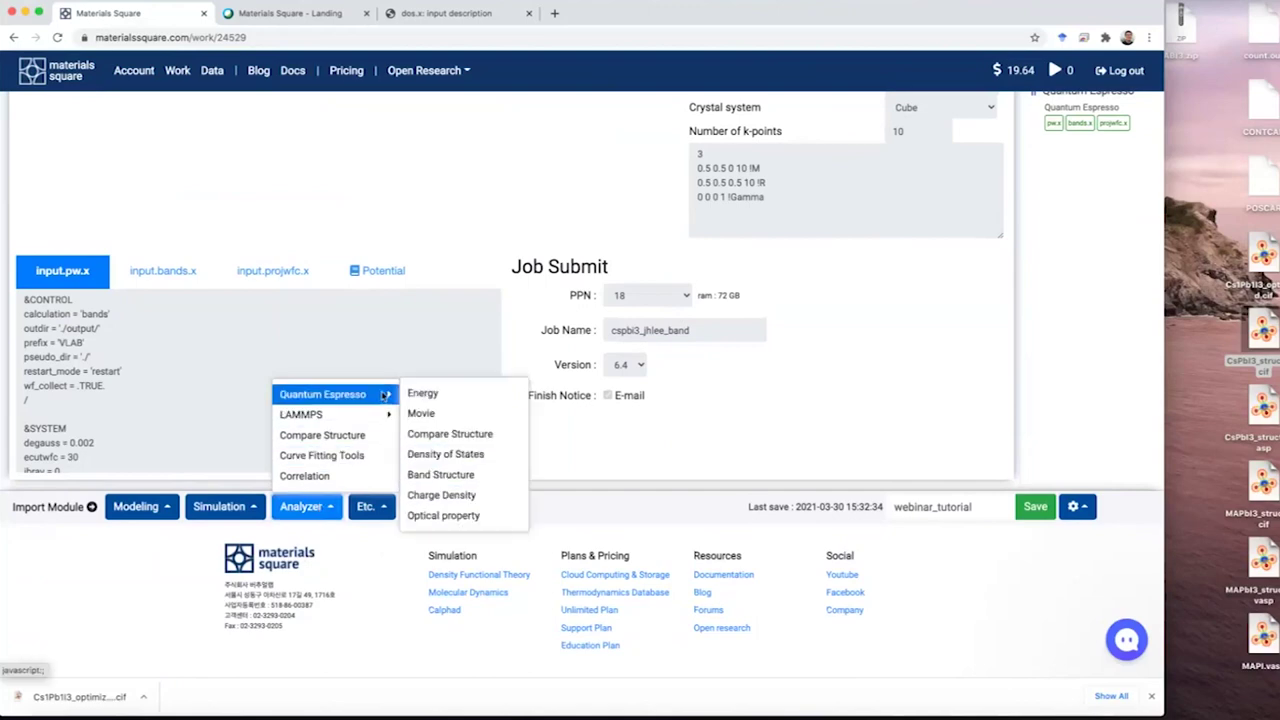
{"action": "left_click", "coordinate": [446, 476]}
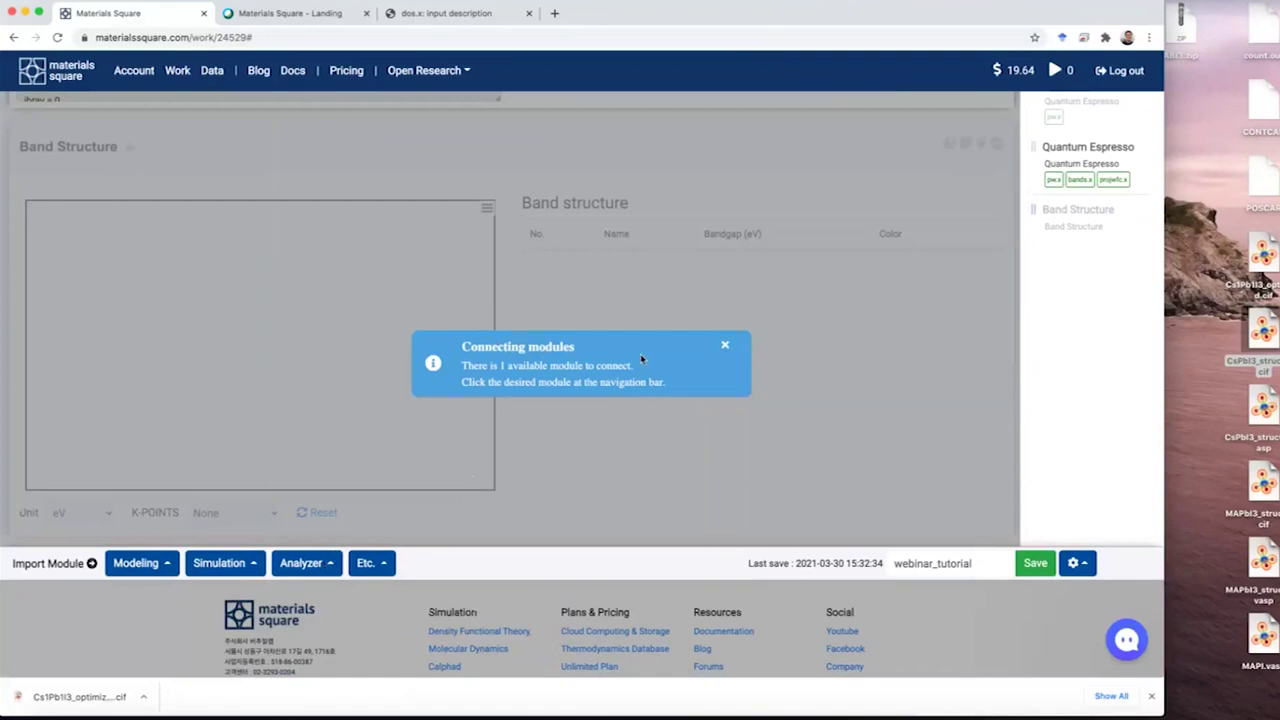
{"action": "left_click", "coordinate": [1088, 150]}
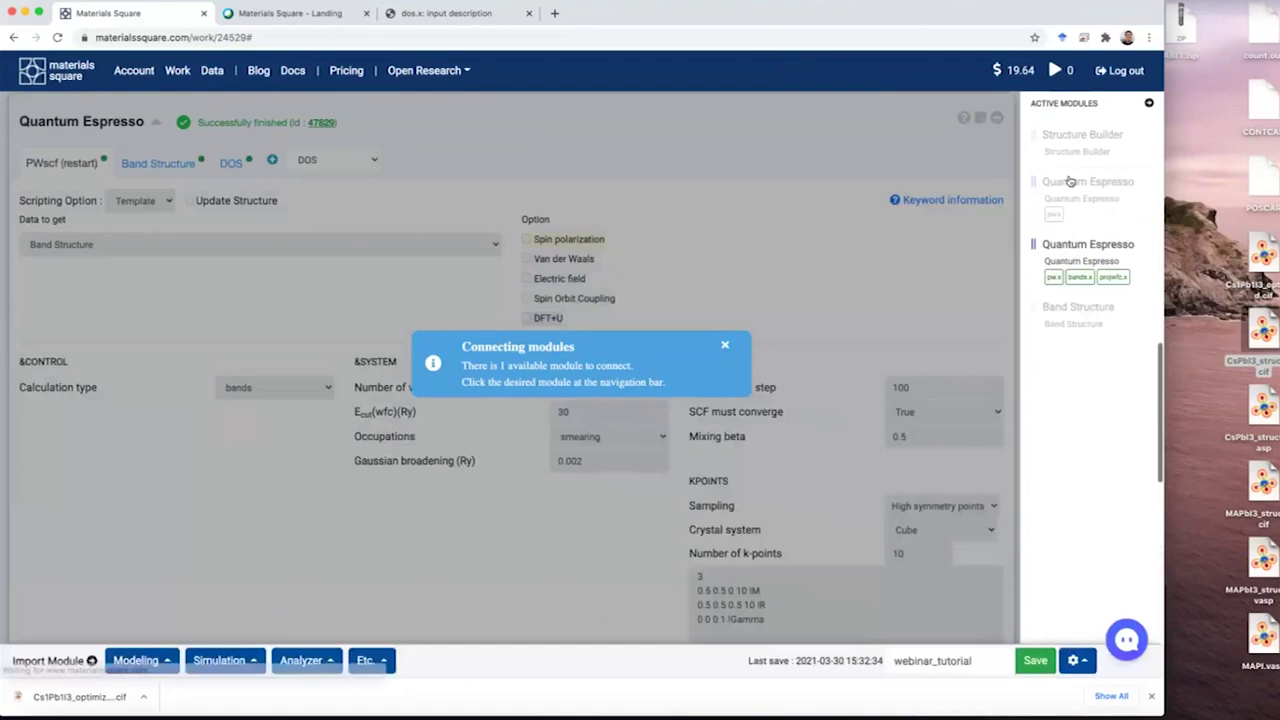
Step: Link the second Quantum Espresso module to the Band Structure analyzer and plot its Bands-1 data as BANDS
{"action": "left_click", "coordinate": [1062, 258]}
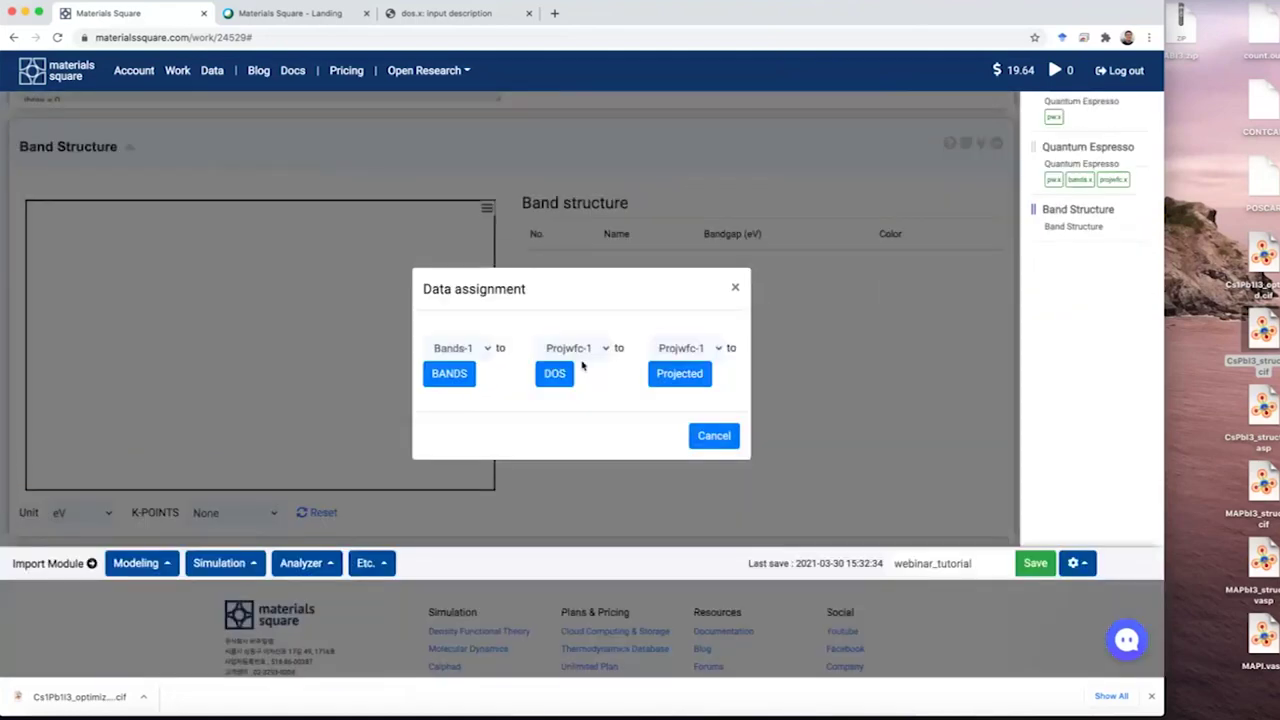
{"action": "left_click", "coordinate": [449, 378]}
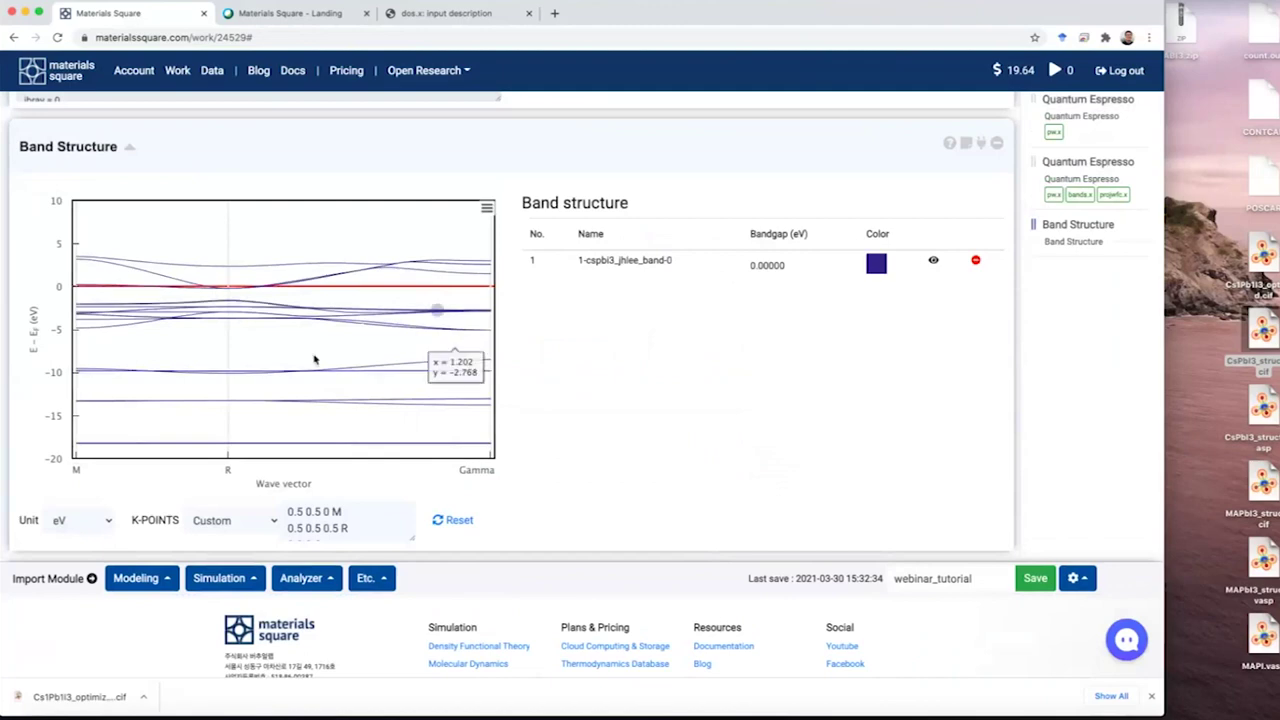
{"action": "mouse_move", "coordinate": [225, 343]}
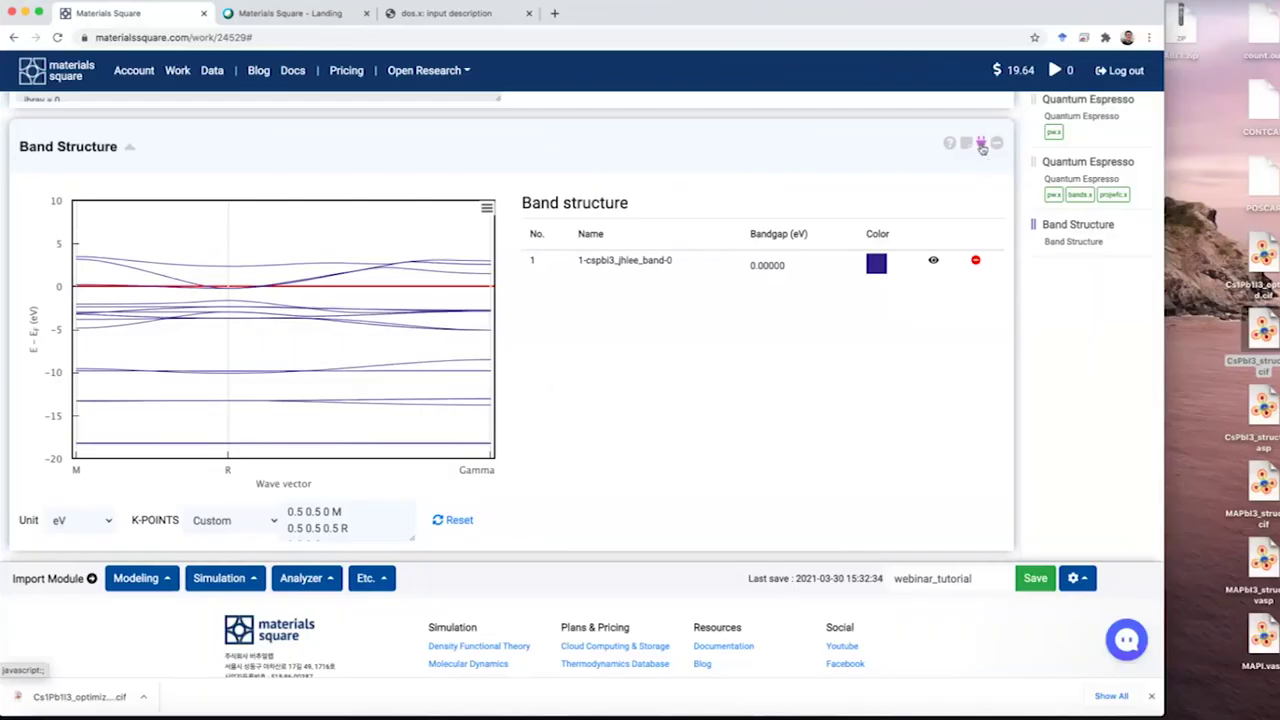
Step: Reconnect the Band Structure analyzer to the same Quantum Espresso module and assign Projwfc-1 as Projected data
{"action": "left_click", "coordinate": [1060, 83]}
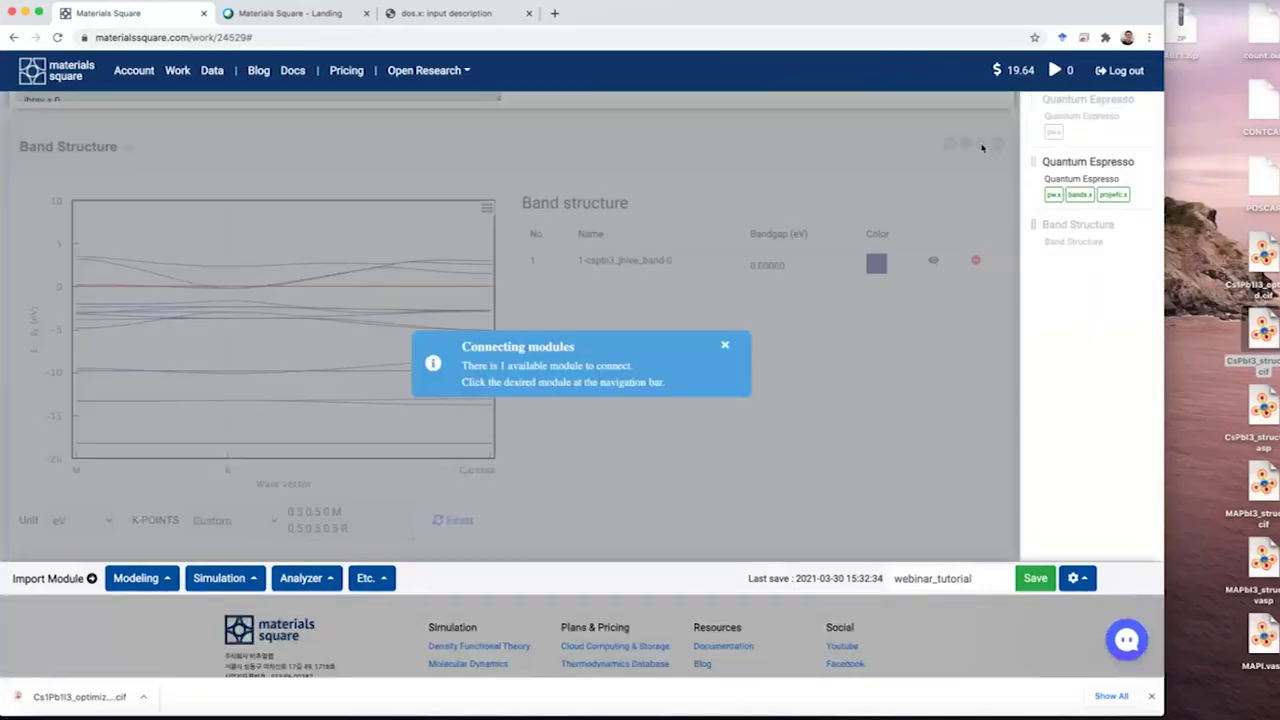
{"action": "scroll", "coordinate": [1063, 184], "scroll_direction": "up", "scroll_amount": 5}
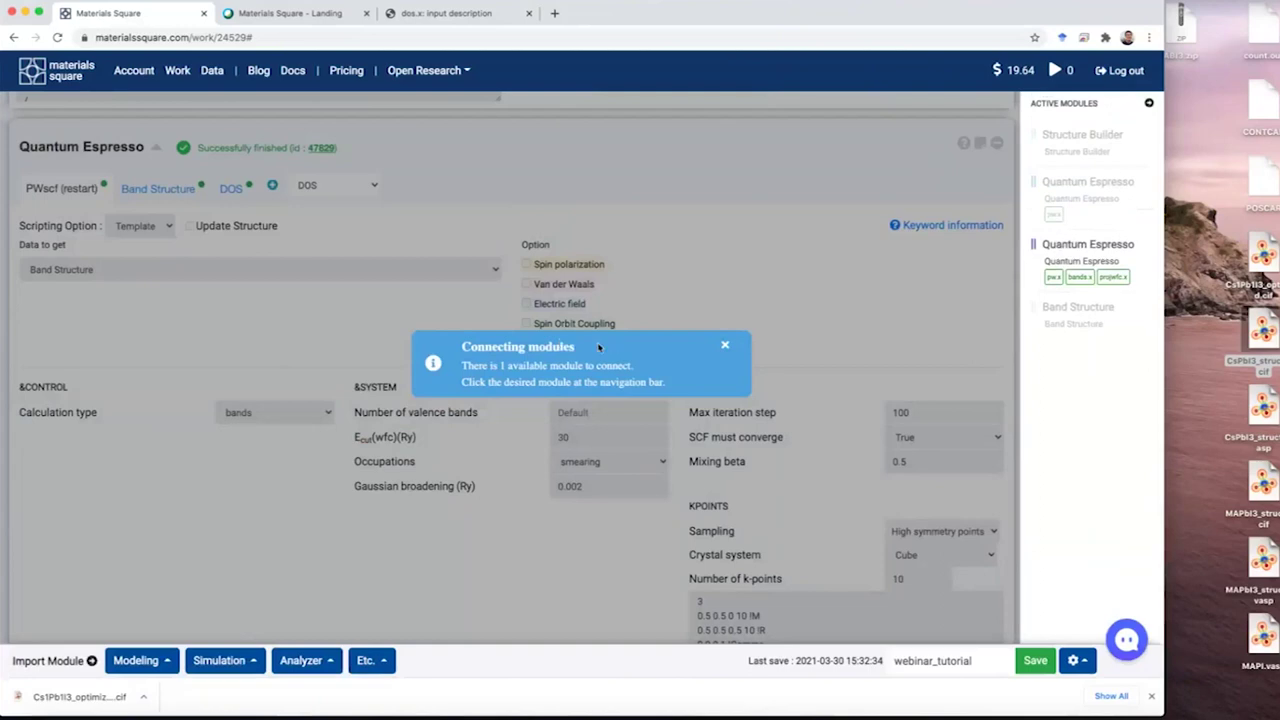
{"action": "left_click", "coordinate": [1091, 258]}
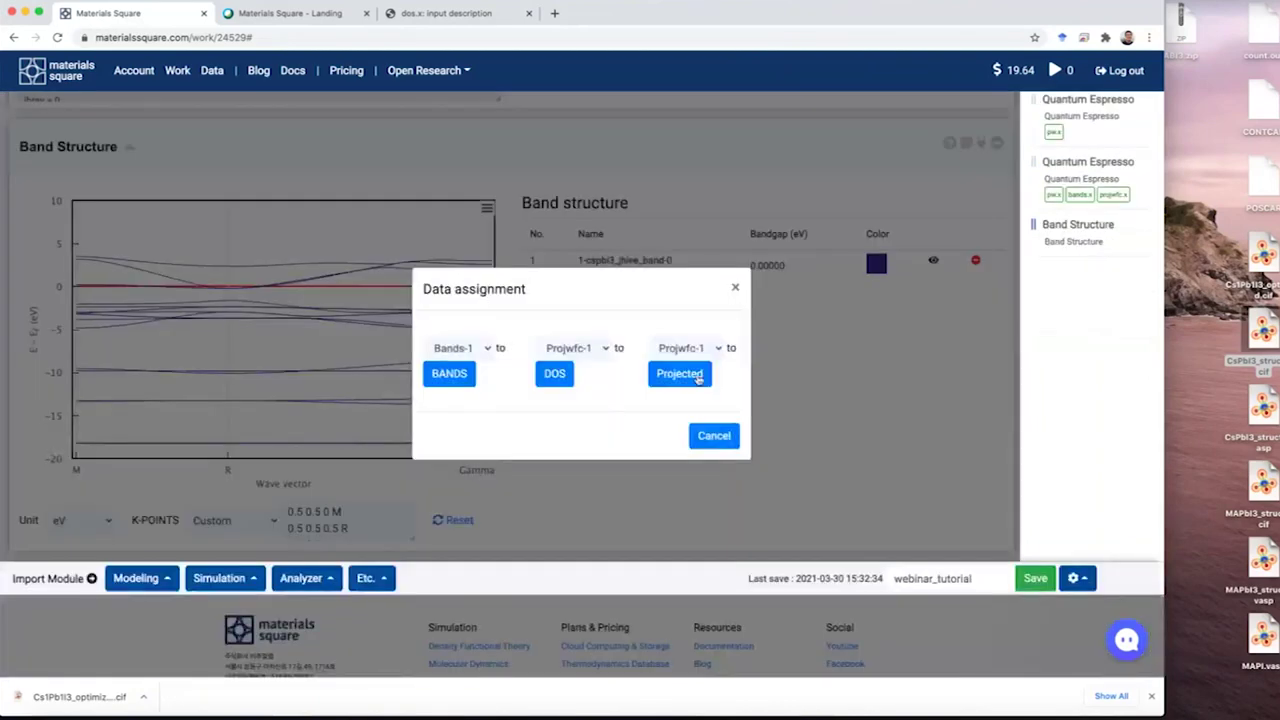
{"action": "left_click", "coordinate": [698, 378]}
{"action": "left_click", "coordinate": [668, 383]}
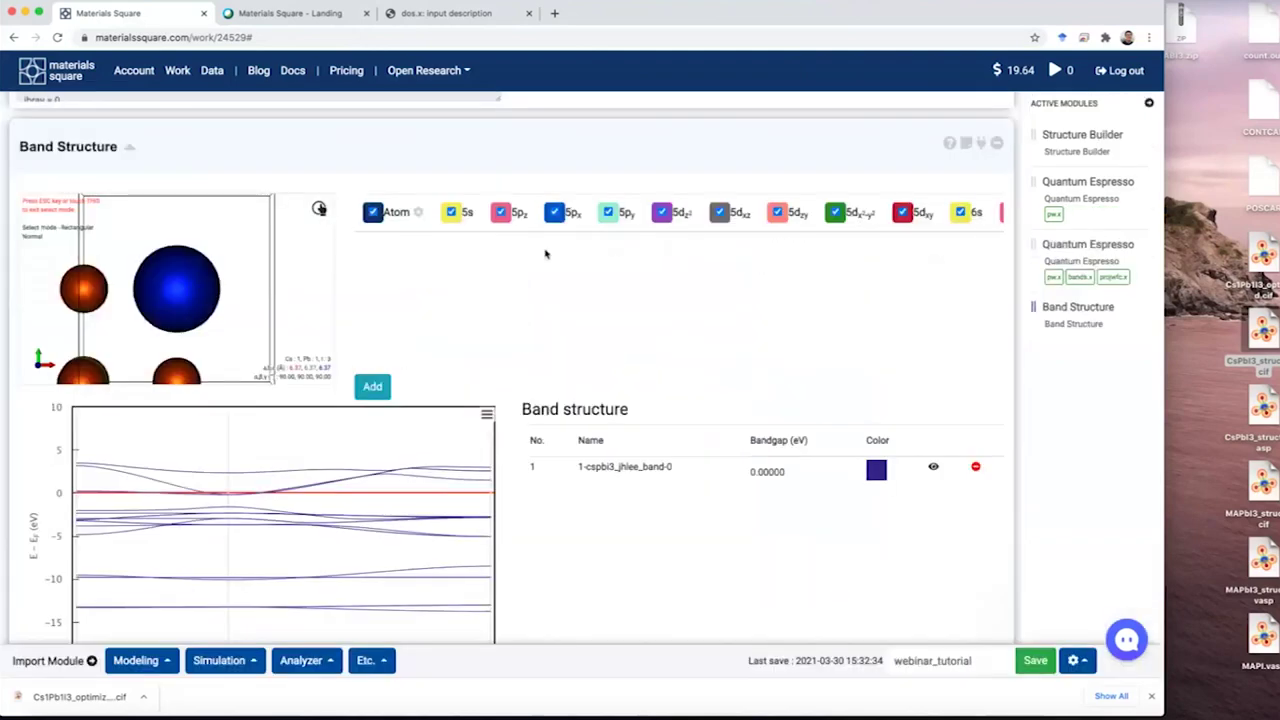
Step: Select all Cs, Pb and I atoms in the analyzer's structure view to list their orbitals for projection
{"action": "scroll", "coordinate": [545, 254], "scroll_direction": "up", "scroll_amount": 5}
{"action": "scroll", "coordinate": [540, 294], "scroll_direction": "down", "scroll_amount": 5}
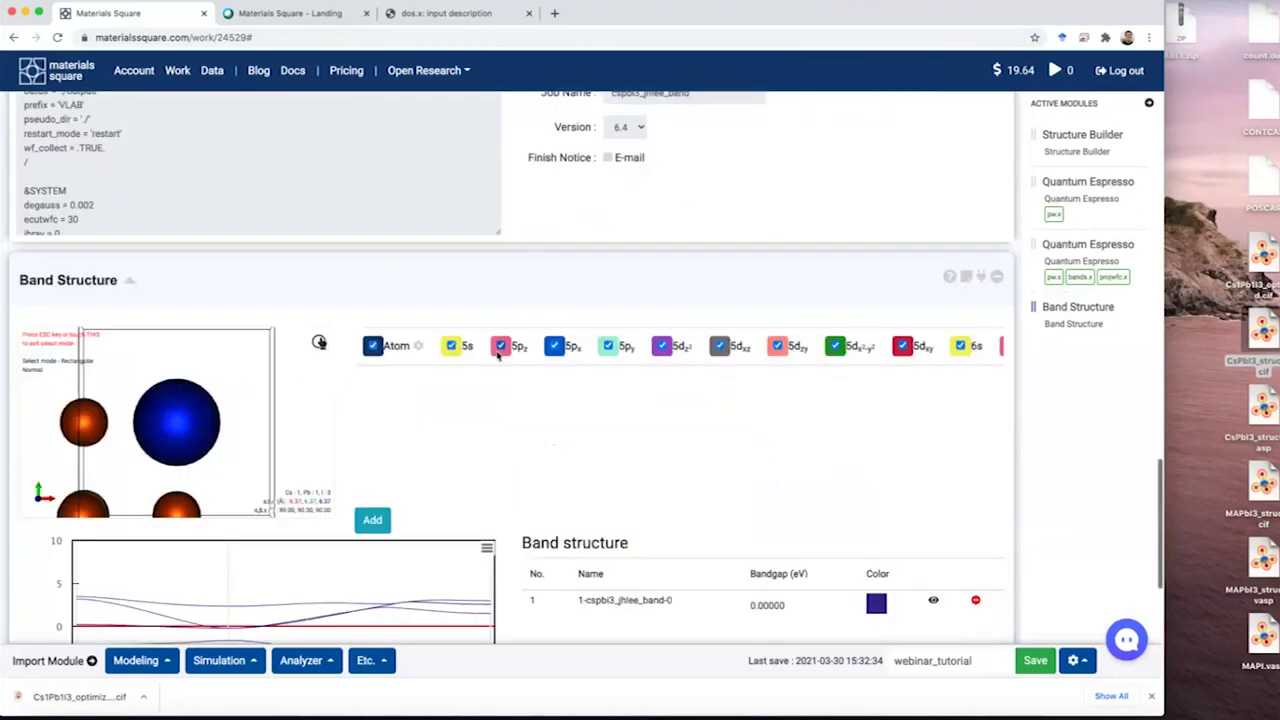
{"action": "scroll", "coordinate": [222, 350], "scroll_direction": "down", "scroll_amount": 1}
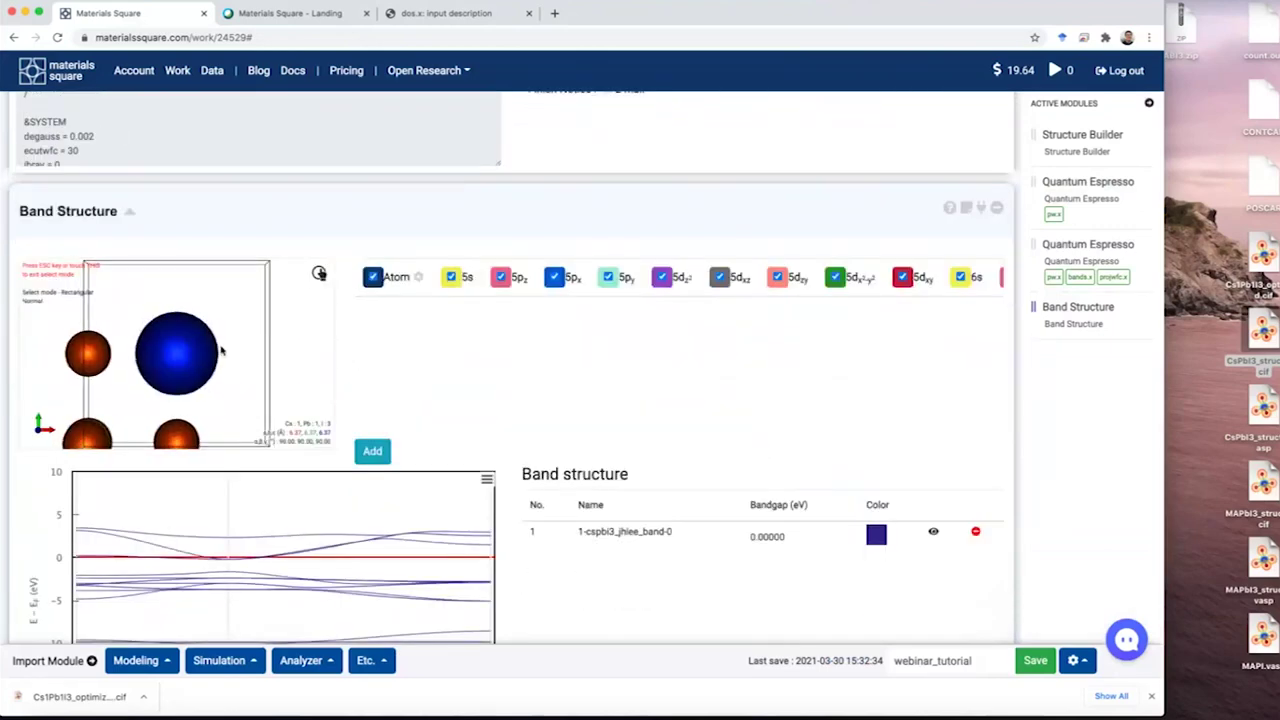
{"action": "scroll", "coordinate": [226, 346], "scroll_direction": "down", "scroll_amount": 1}
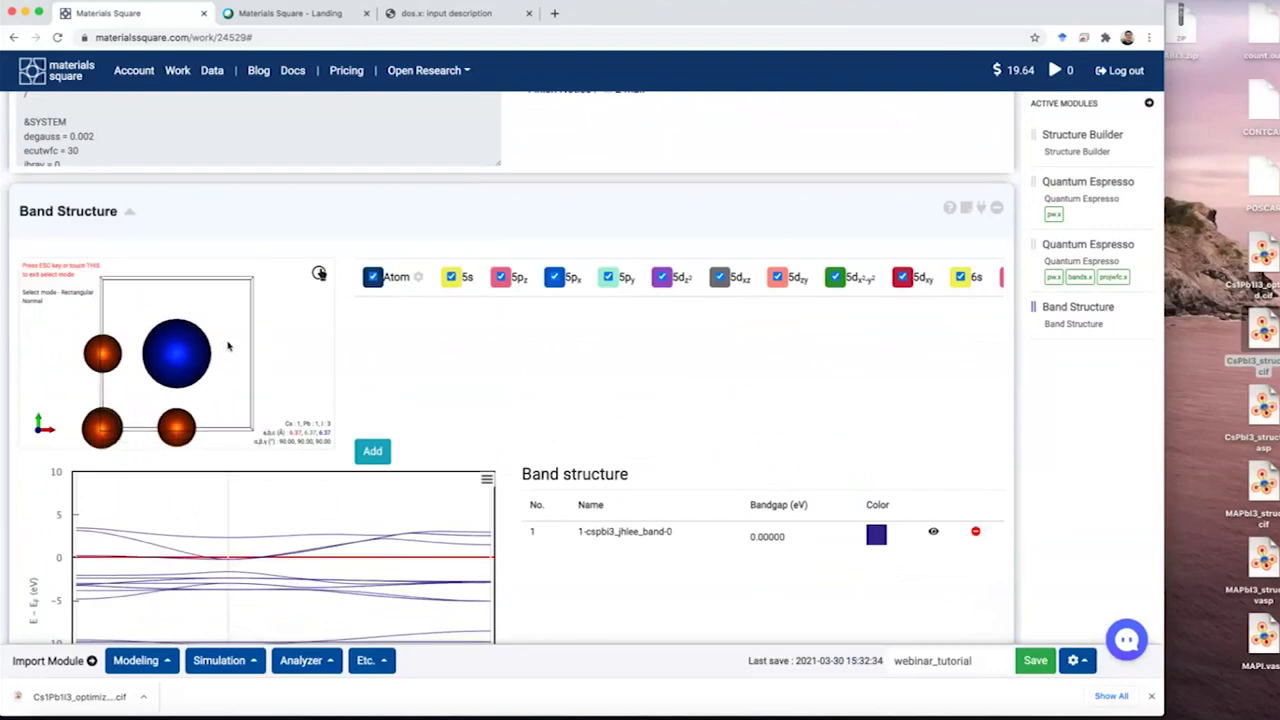
{"action": "left_click", "coordinate": [190, 354]}
{"action": "left_click", "coordinate": [186, 360]}
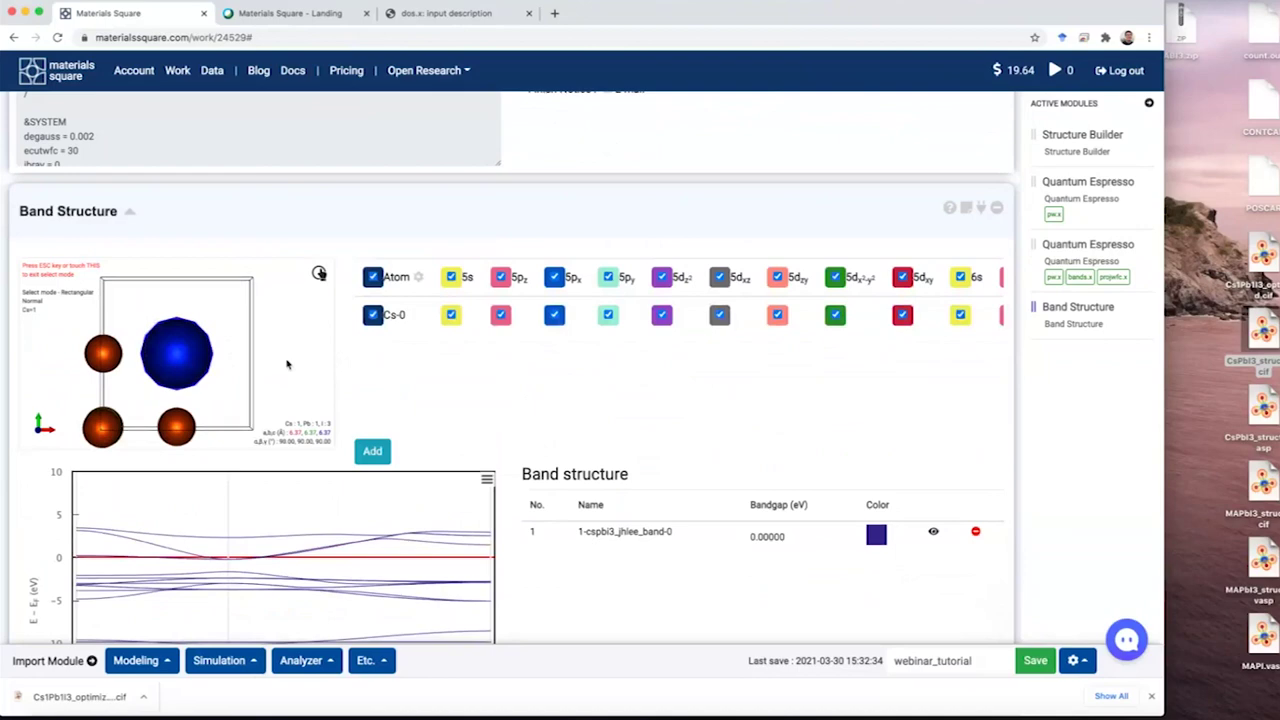
{"action": "left_click_drag", "start_coordinate": [66, 313], "coordinate": [248, 447]}
{"action": "left_click", "coordinate": [68, 324]}
{"action": "left_click_drag", "start_coordinate": [68, 324], "coordinate": [258, 444]}
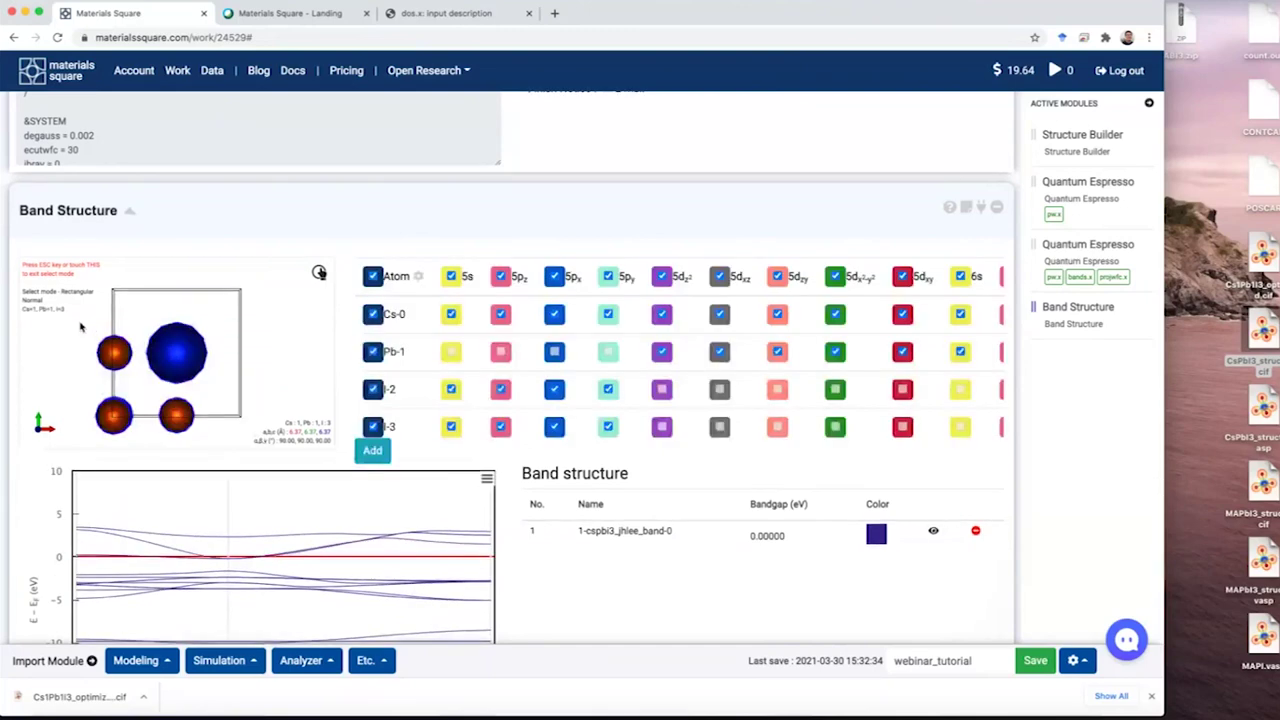
{"action": "left_click", "coordinate": [81, 326]}
{"action": "left_click_drag", "start_coordinate": [82, 324], "coordinate": [264, 432]}
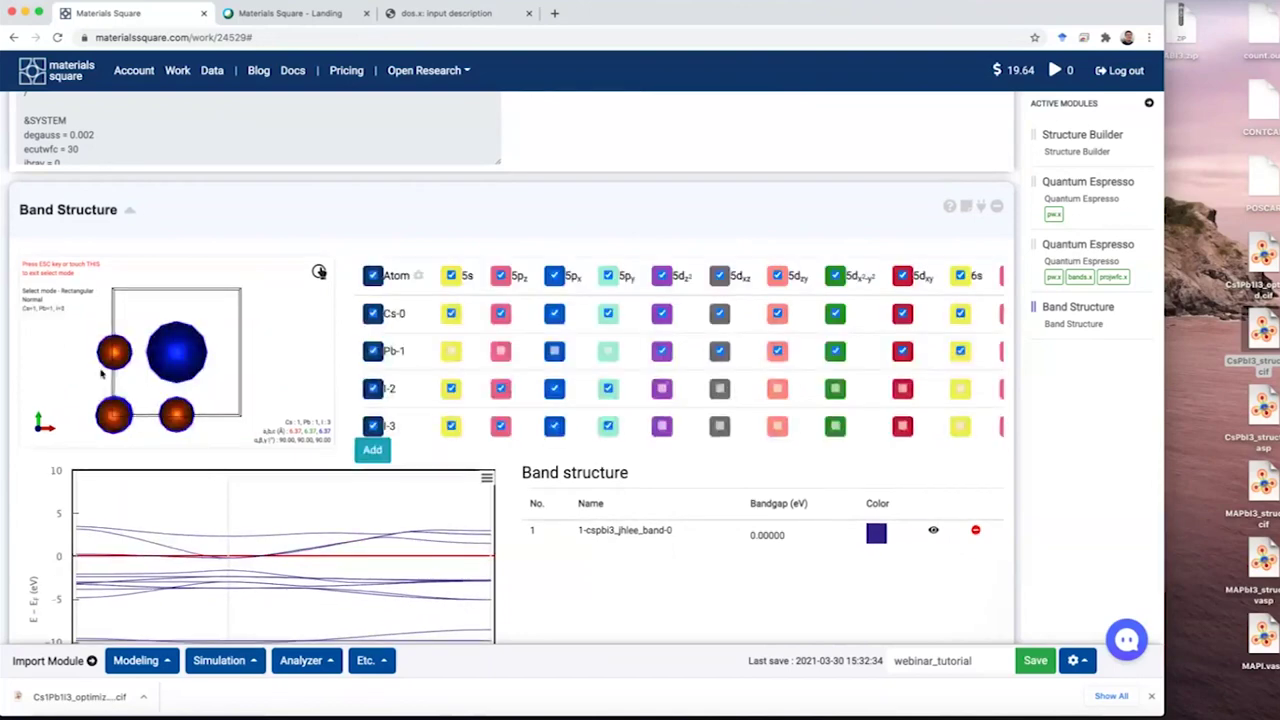
Step: Restrict the projection to the 6pz, 6px and 6py orbitals of Pb-1 and add it to the band structure plot
{"action": "left_click", "coordinate": [372, 277]}
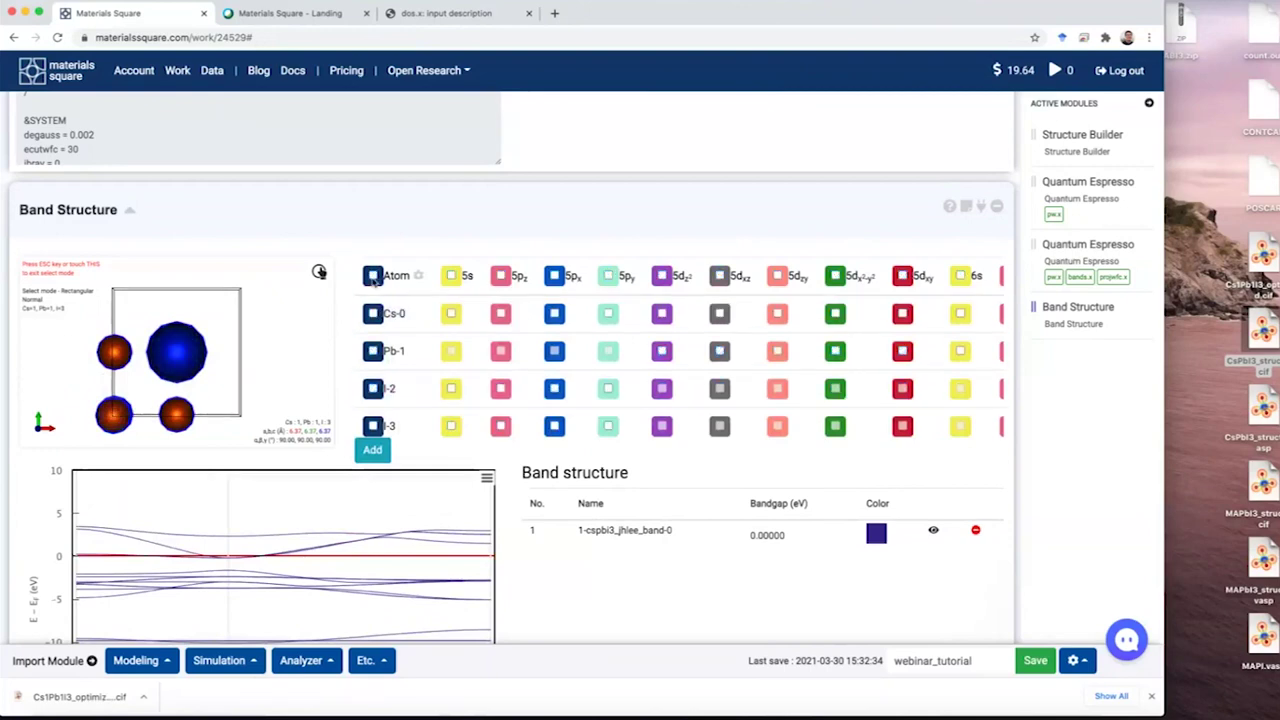
{"action": "left_click", "coordinate": [372, 350]}
{"action": "scroll", "coordinate": [622, 362], "scroll_direction": "right", "scroll_amount": 2}
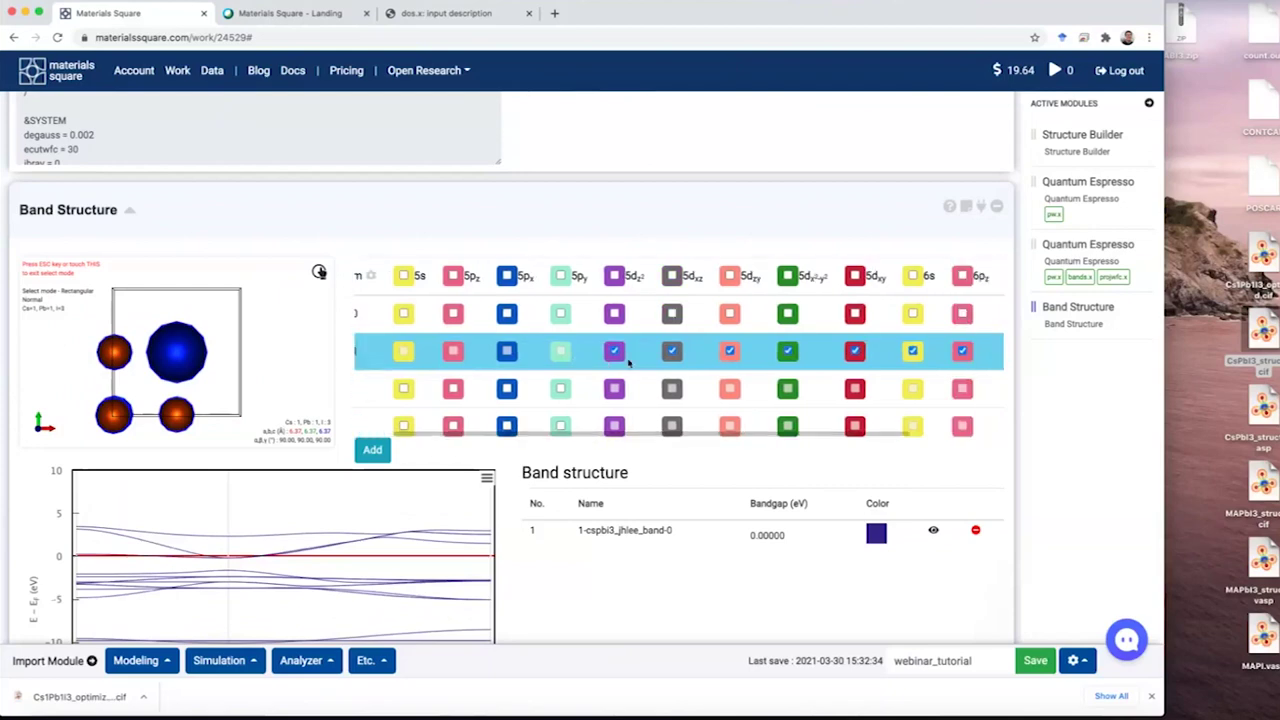
{"action": "left_click", "coordinate": [672, 351]}
{"action": "left_click", "coordinate": [730, 351]}
{"action": "left_click", "coordinate": [790, 352]}
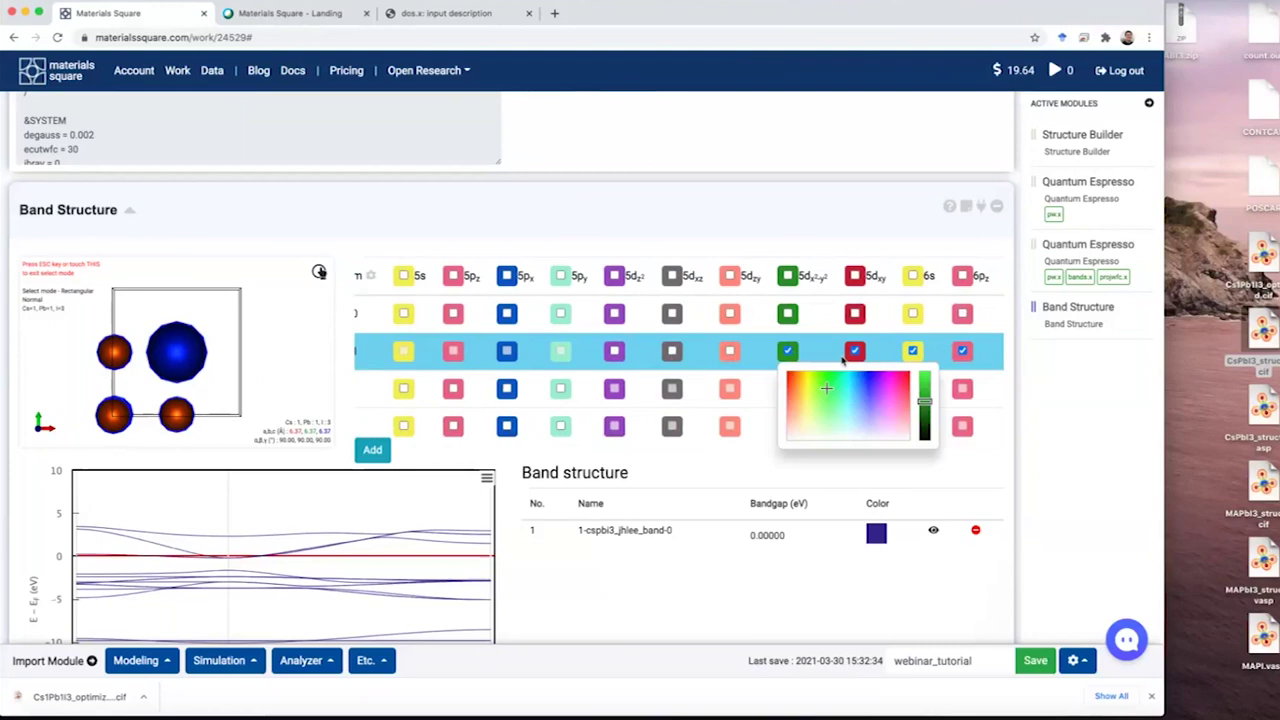
{"action": "left_click", "coordinate": [792, 352]}
{"action": "left_click", "coordinate": [855, 351]}
{"action": "scroll", "coordinate": [835, 352], "scroll_direction": "right", "scroll_amount": 3}
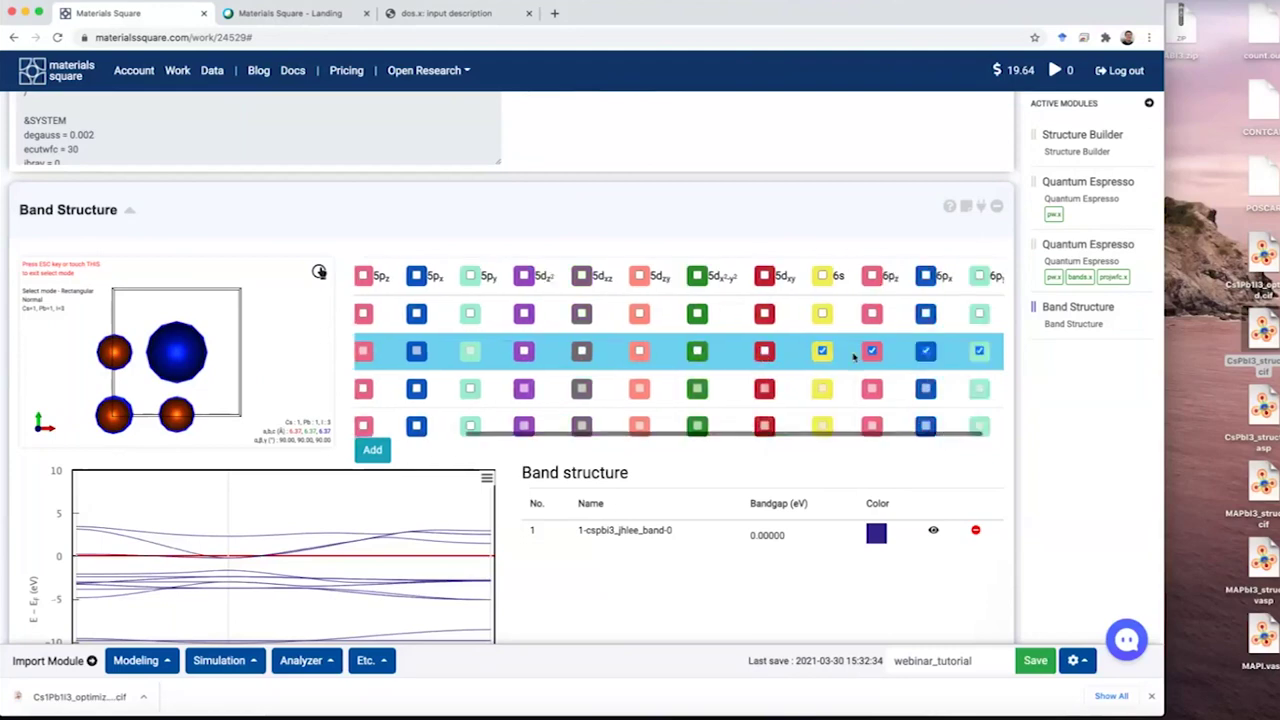
{"action": "left_click", "coordinate": [812, 351]}
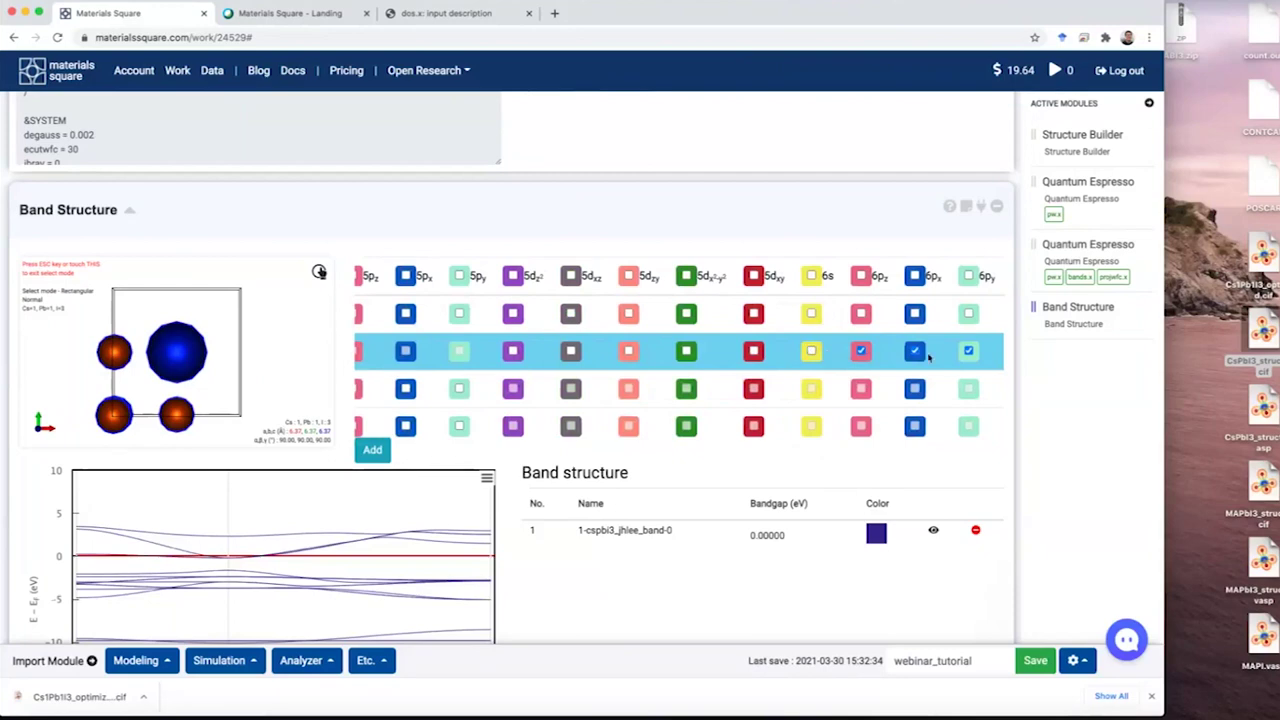
{"action": "scroll", "coordinate": [343, 500], "scroll_direction": "down", "scroll_amount": 2}
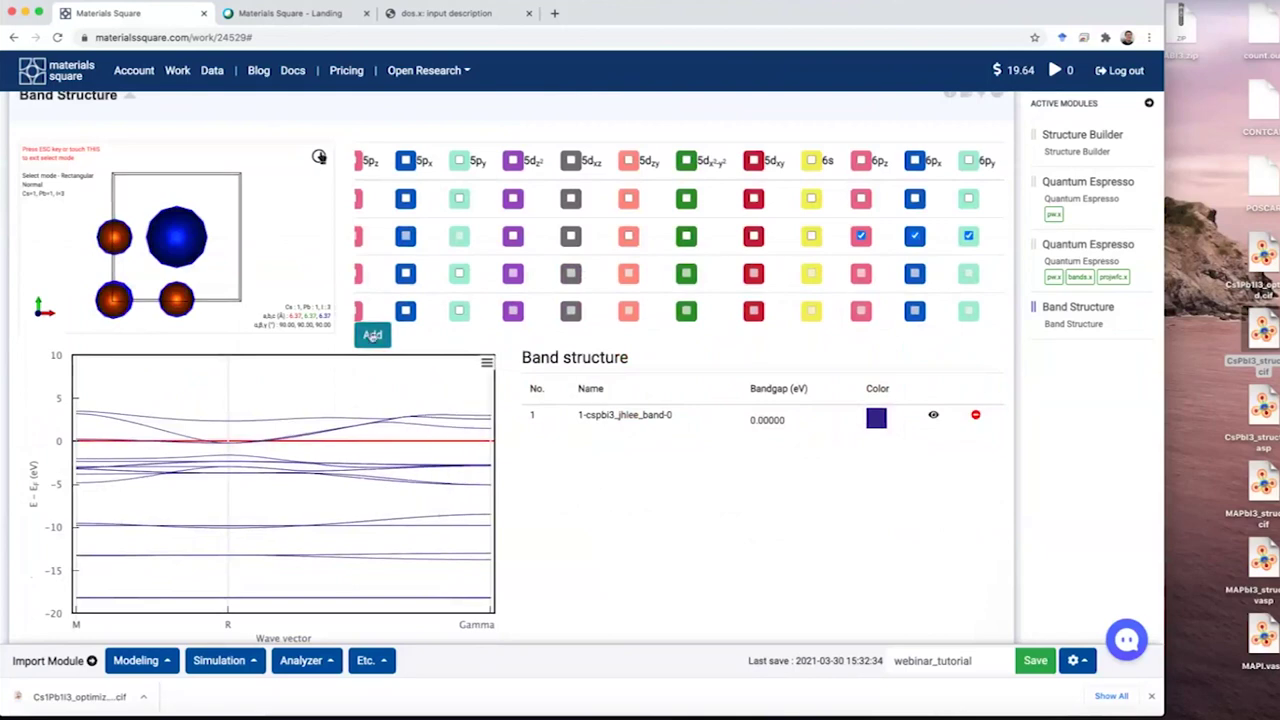
{"action": "left_click", "coordinate": [372, 336]}
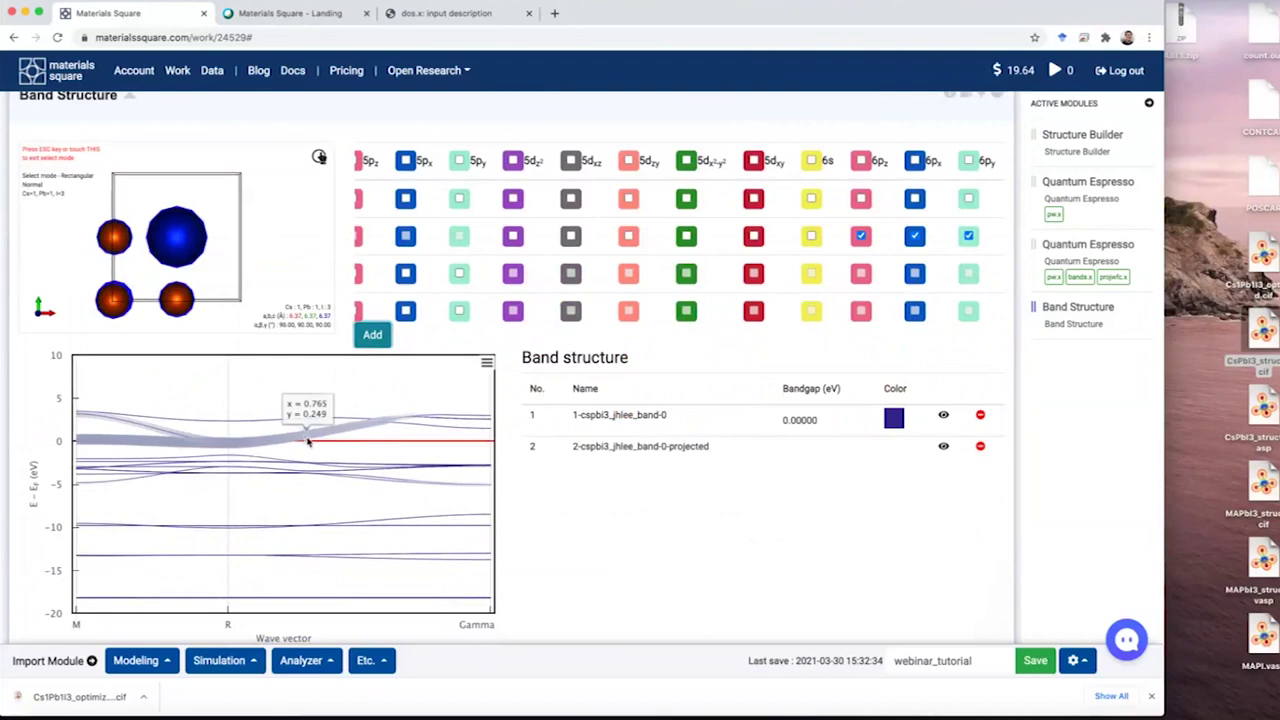
Step: Add a projection of the 5pz, 5px and 5py orbitals of I-2, and remove the Pb-1 projection from the plot
{"action": "scroll", "coordinate": [600, 240], "scroll_direction": "left", "scroll_amount": 5}
{"action": "left_click", "coordinate": [372, 236]}
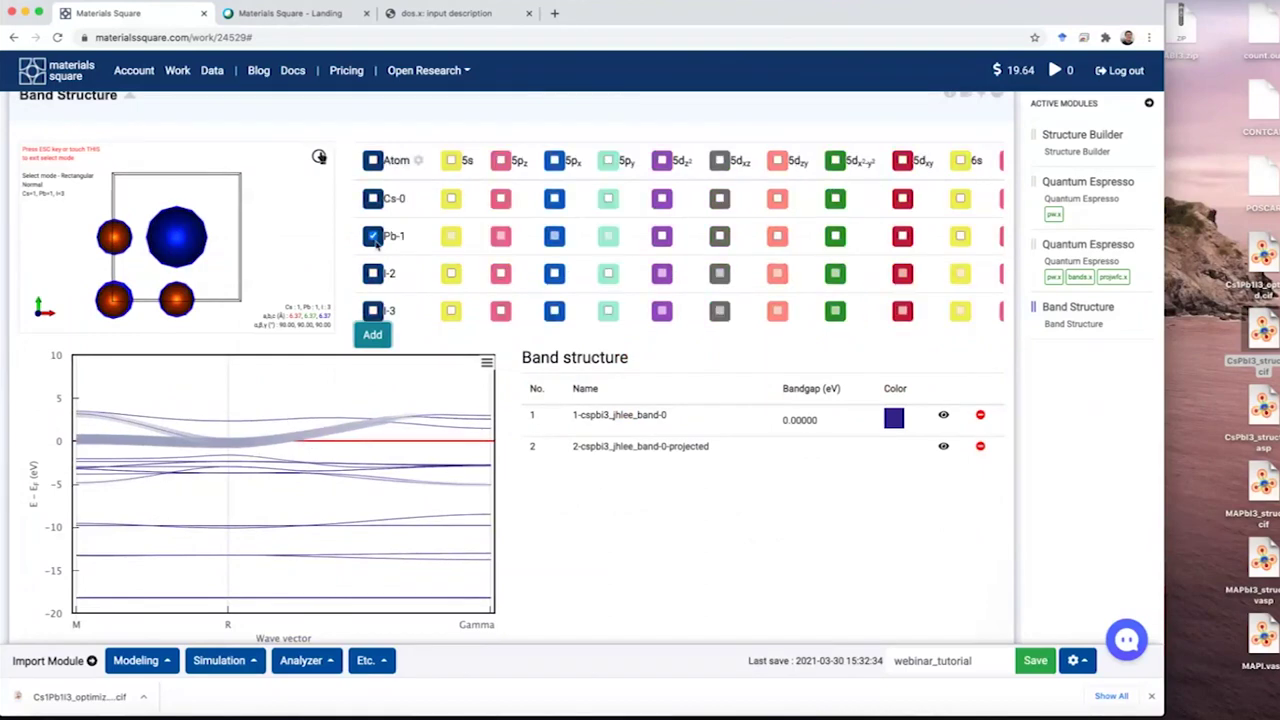
{"action": "left_click", "coordinate": [372, 273]}
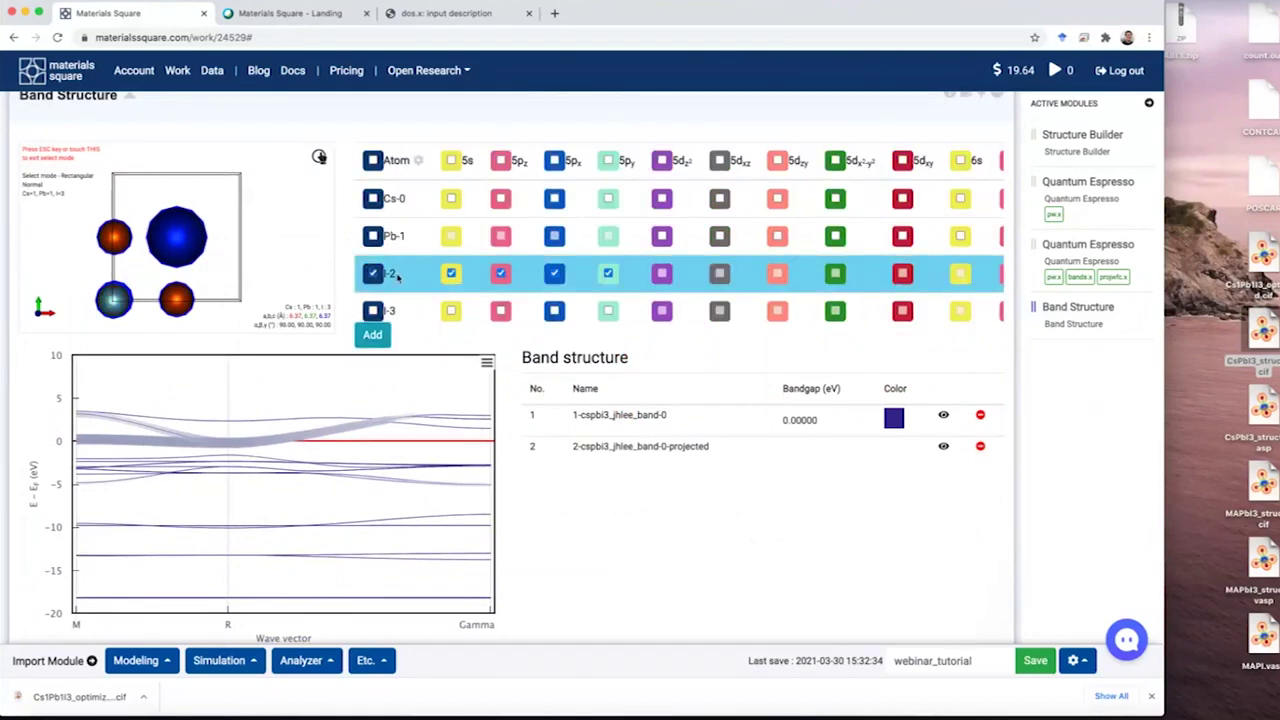
{"action": "left_click", "coordinate": [451, 274]}
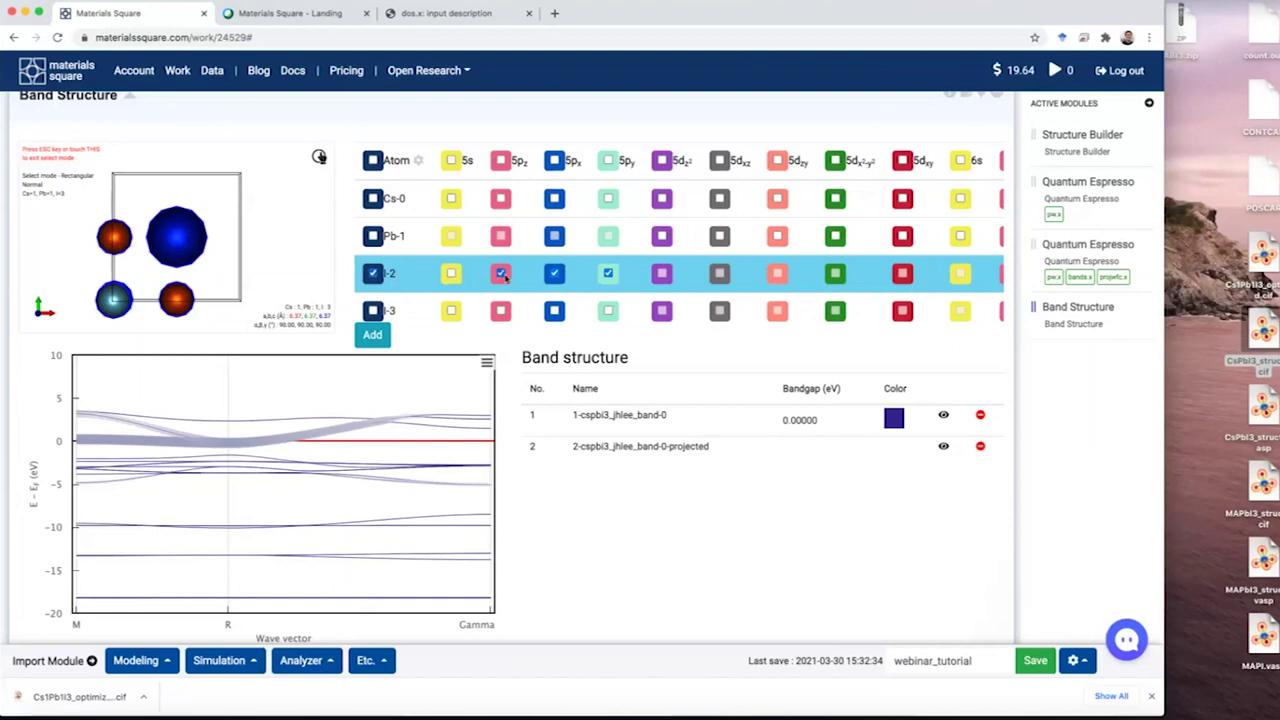
{"action": "left_click", "coordinate": [377, 336]}
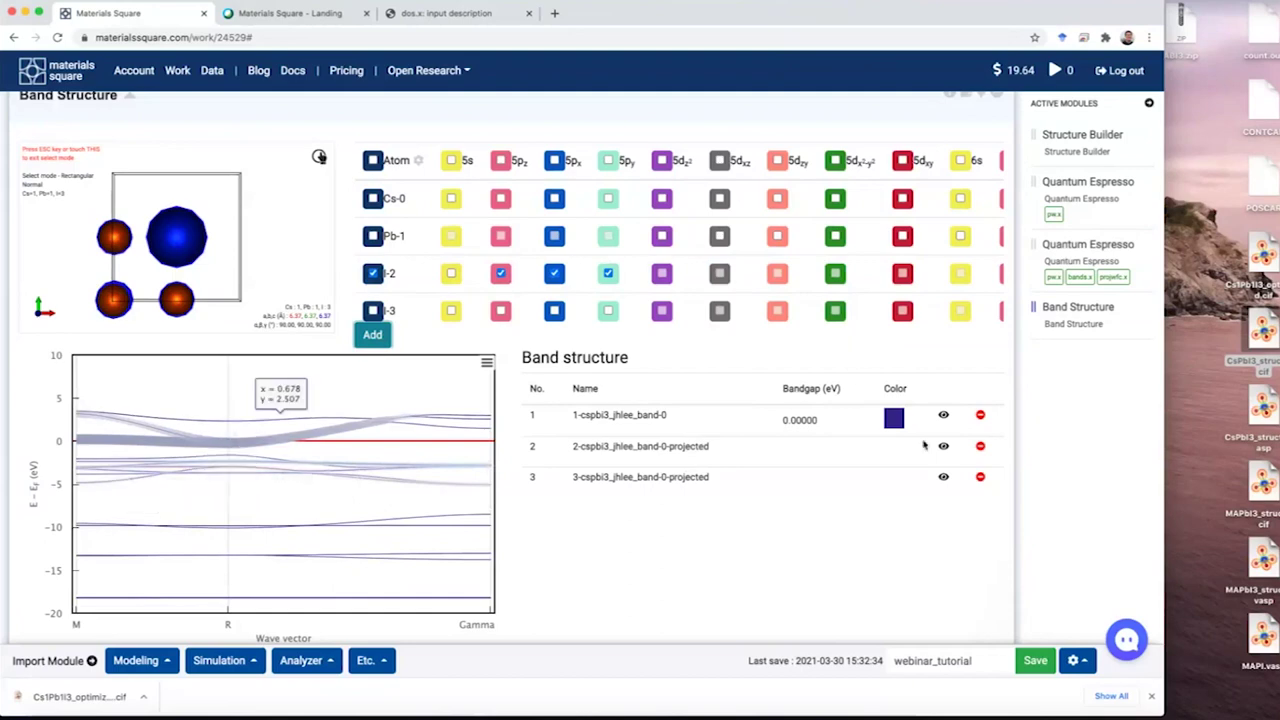
{"action": "left_click", "coordinate": [980, 447]}
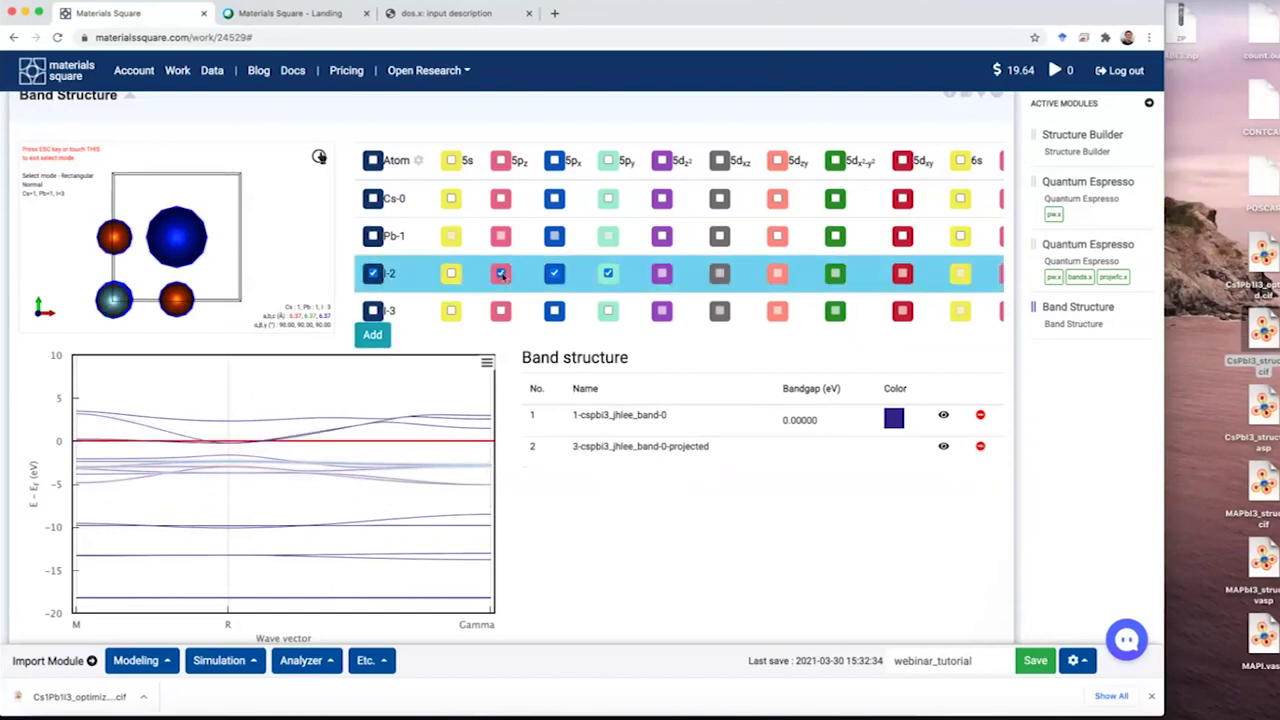
{"action": "left_click", "coordinate": [370, 271]}
{"action": "left_click", "coordinate": [372, 236]}
{"action": "scroll", "coordinate": [500, 236], "scroll_direction": "right", "scroll_amount": 3}
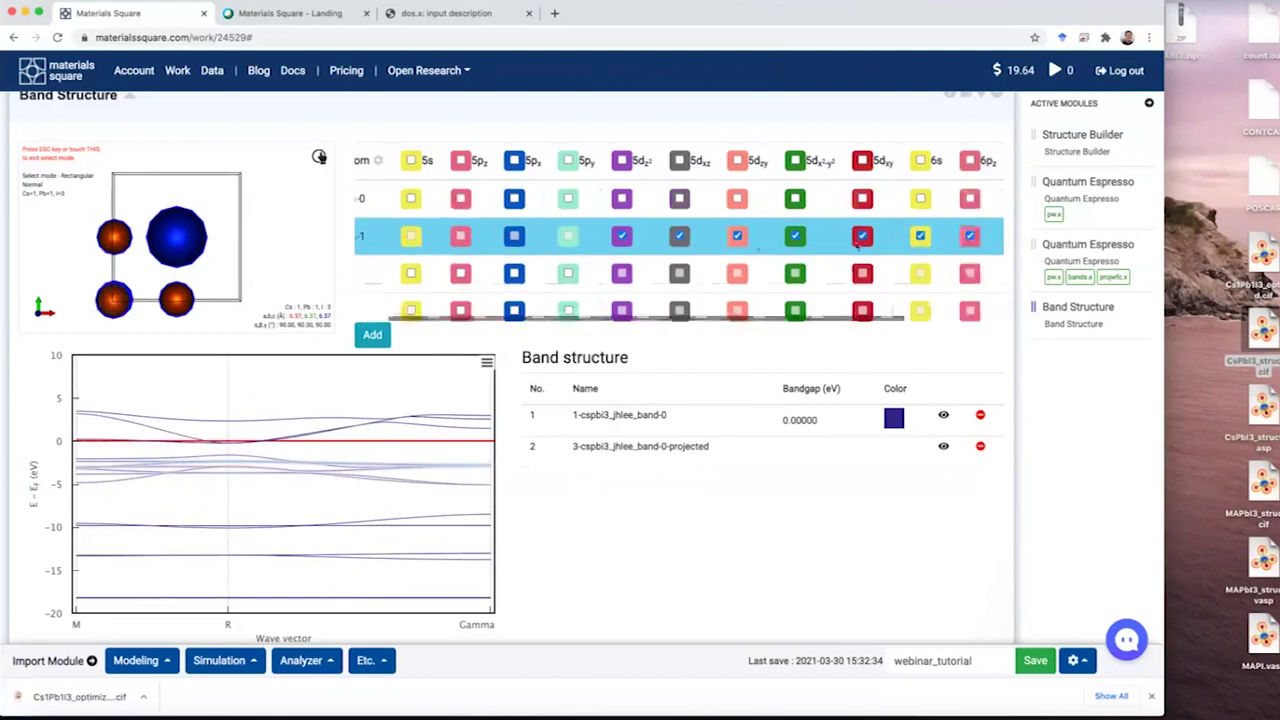
{"action": "left_click", "coordinate": [616, 236]}
{"action": "left_click", "coordinate": [673, 236]}
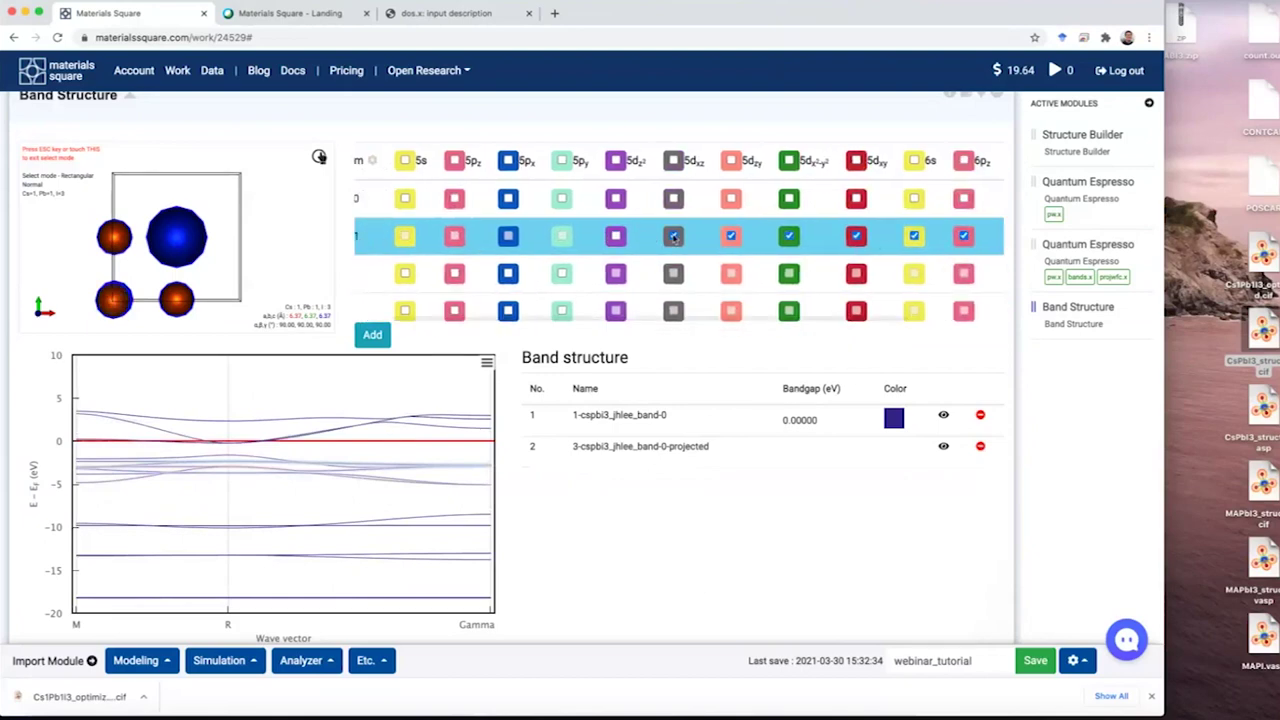
{"action": "left_click", "coordinate": [731, 236]}
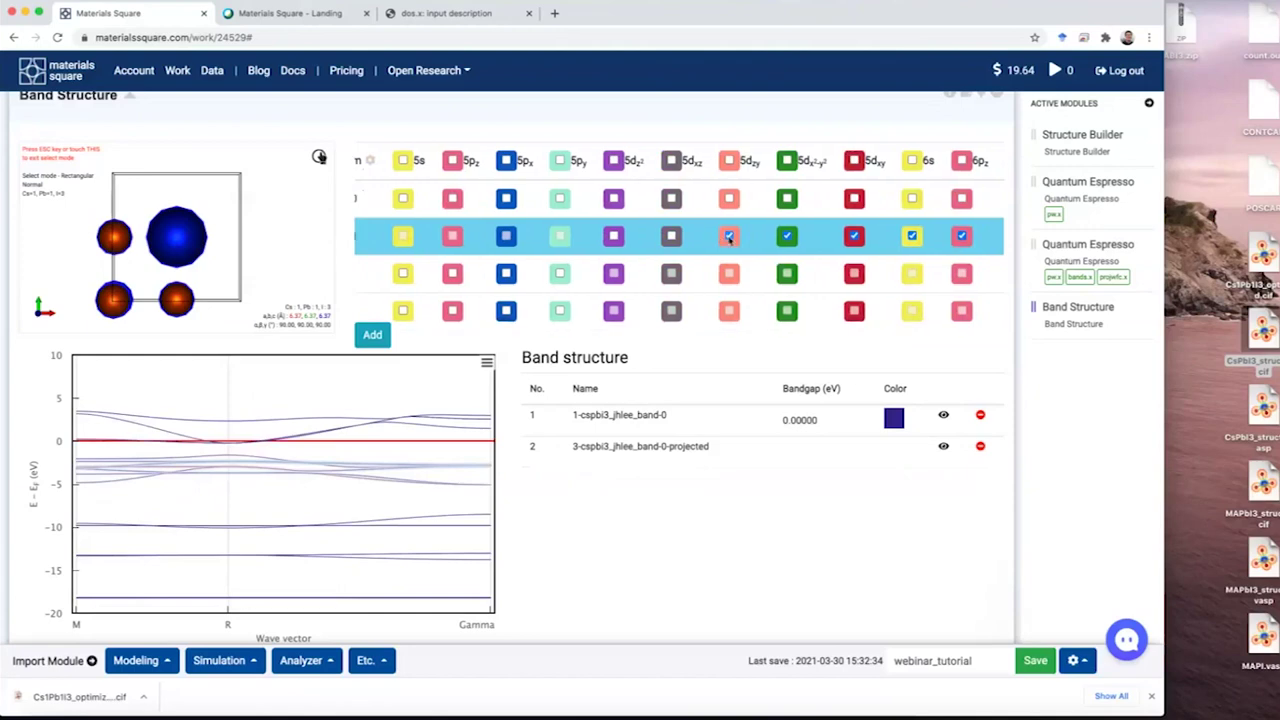
{"action": "left_click", "coordinate": [853, 236]}
{"action": "left_click", "coordinate": [855, 237]}
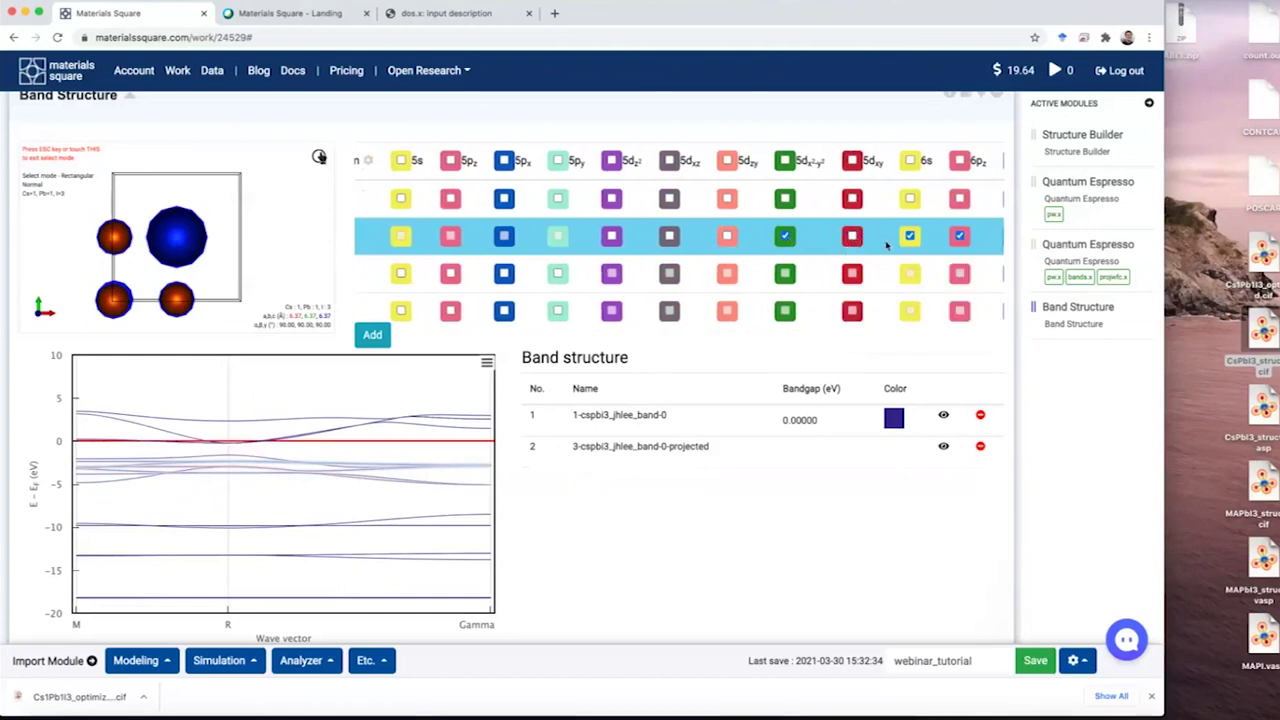
{"action": "scroll", "coordinate": [850, 237], "scroll_direction": "right", "scroll_amount": 5}
{"action": "left_click", "coordinate": [833, 237]}
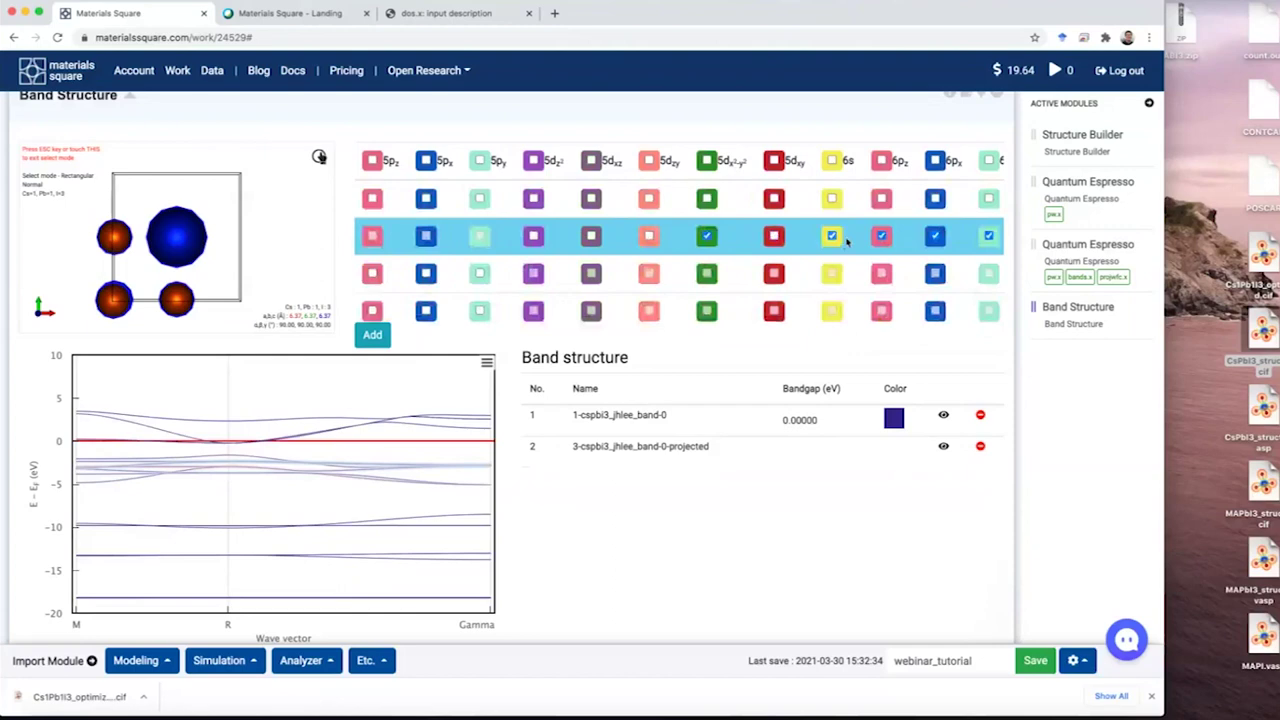
{"action": "left_click", "coordinate": [883, 237]}
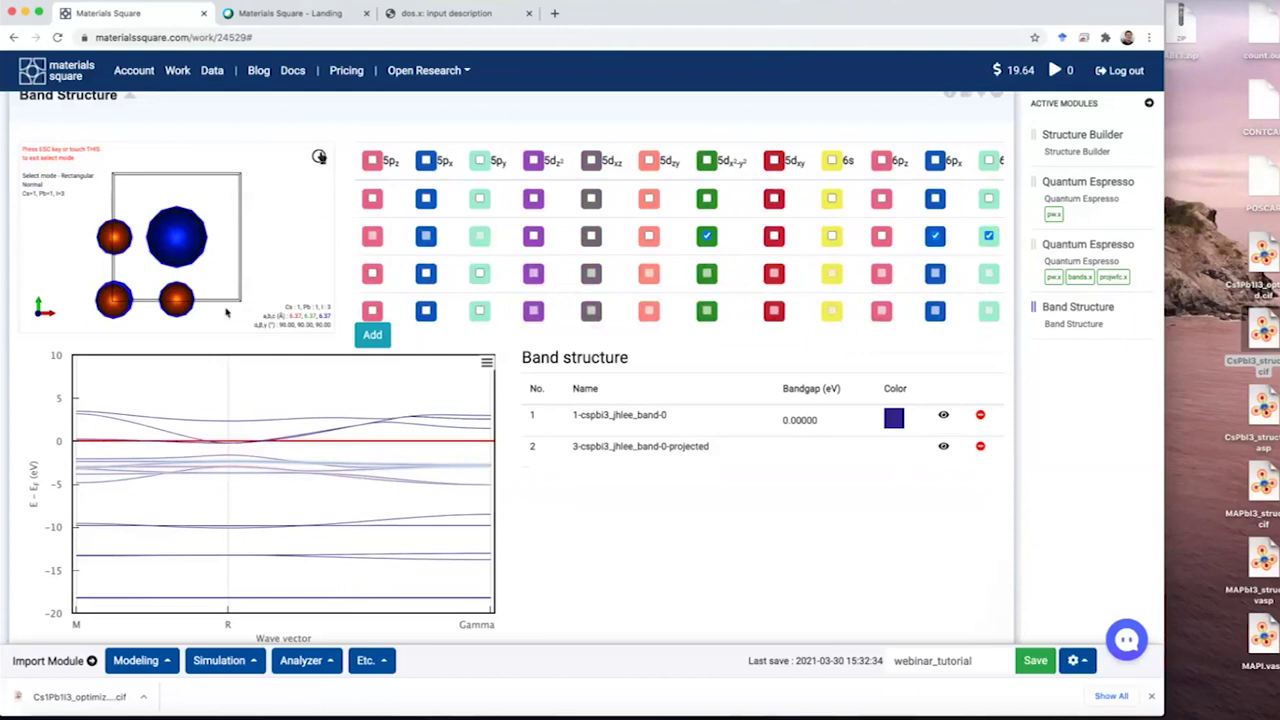
{"action": "scroll", "coordinate": [740, 243], "scroll_direction": "right", "scroll_amount": 2}
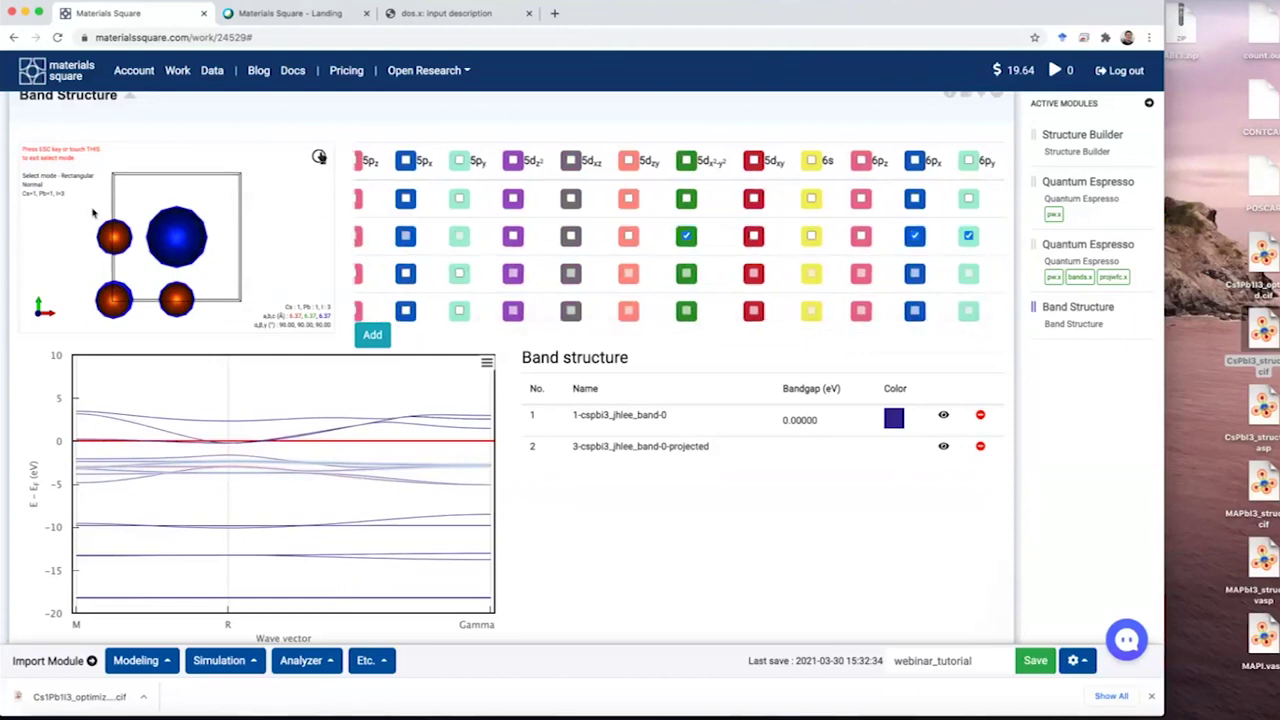
Step: Reselect all atoms and clear the selection, and open the download options of the band structure chart
{"action": "left_click_drag", "start_coordinate": [92, 212], "coordinate": [255, 318]}
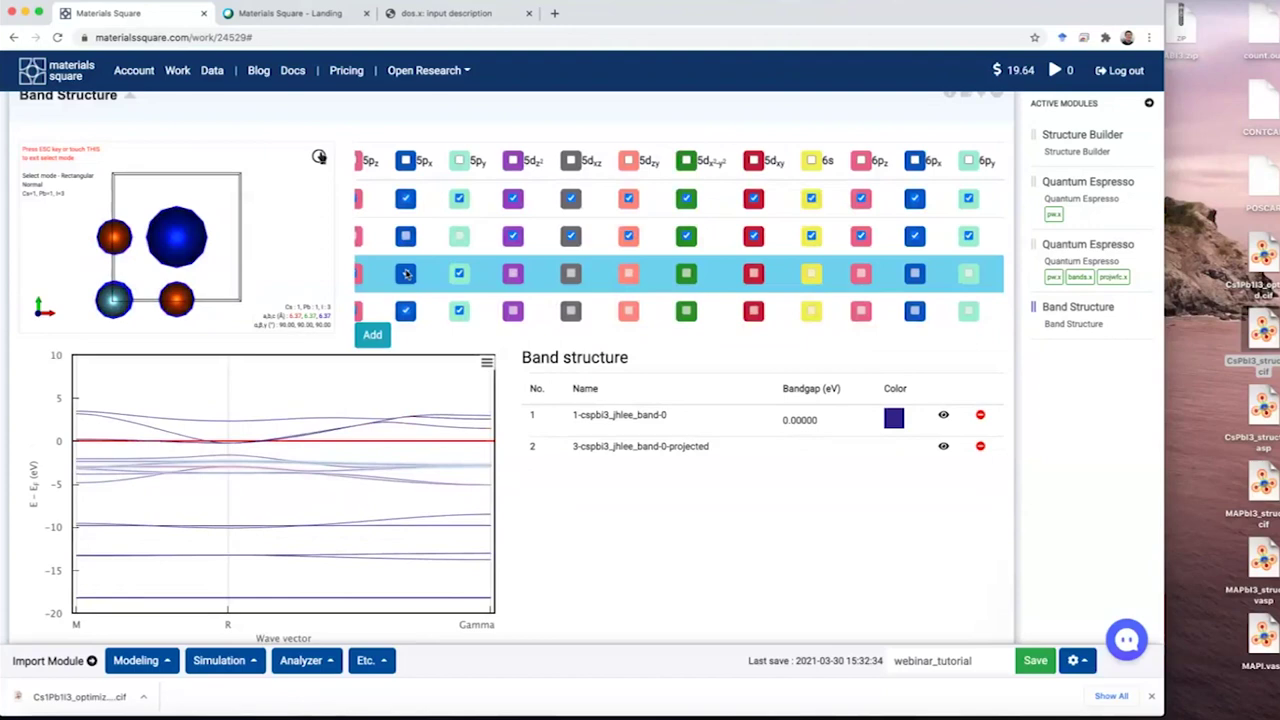
{"action": "key", "text": "Escape"}
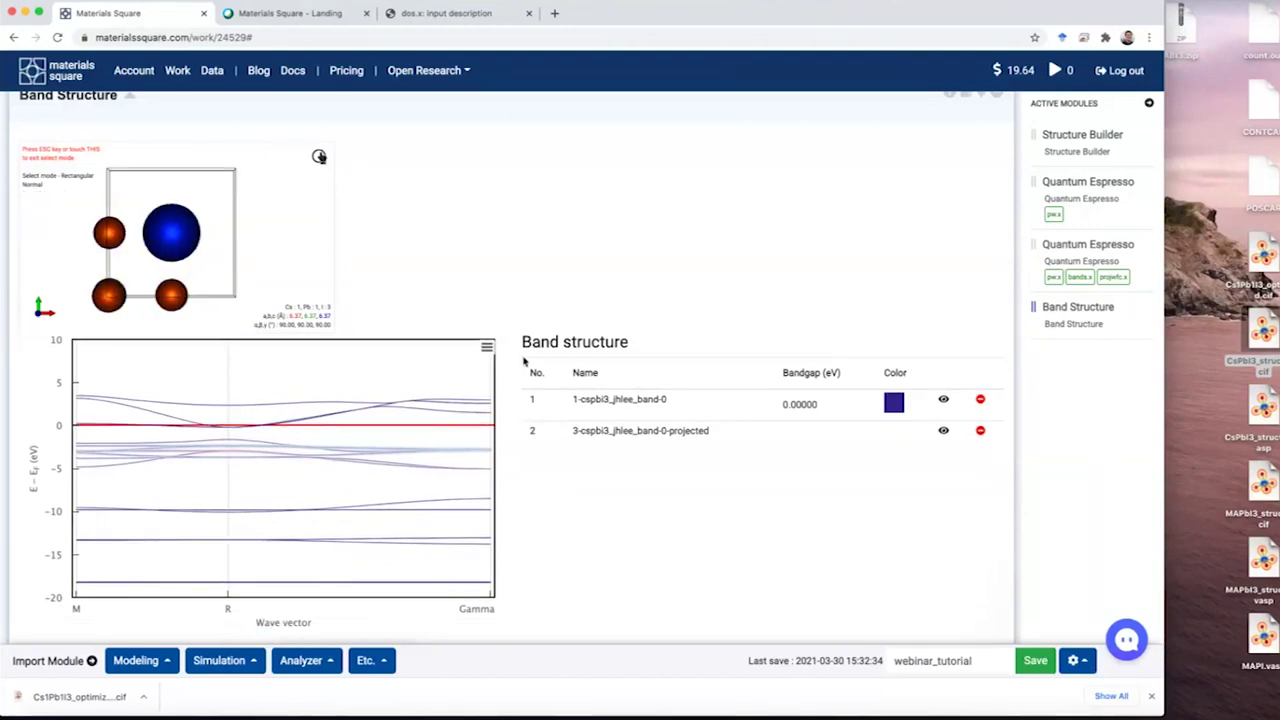
{"action": "left_click", "coordinate": [487, 349]}
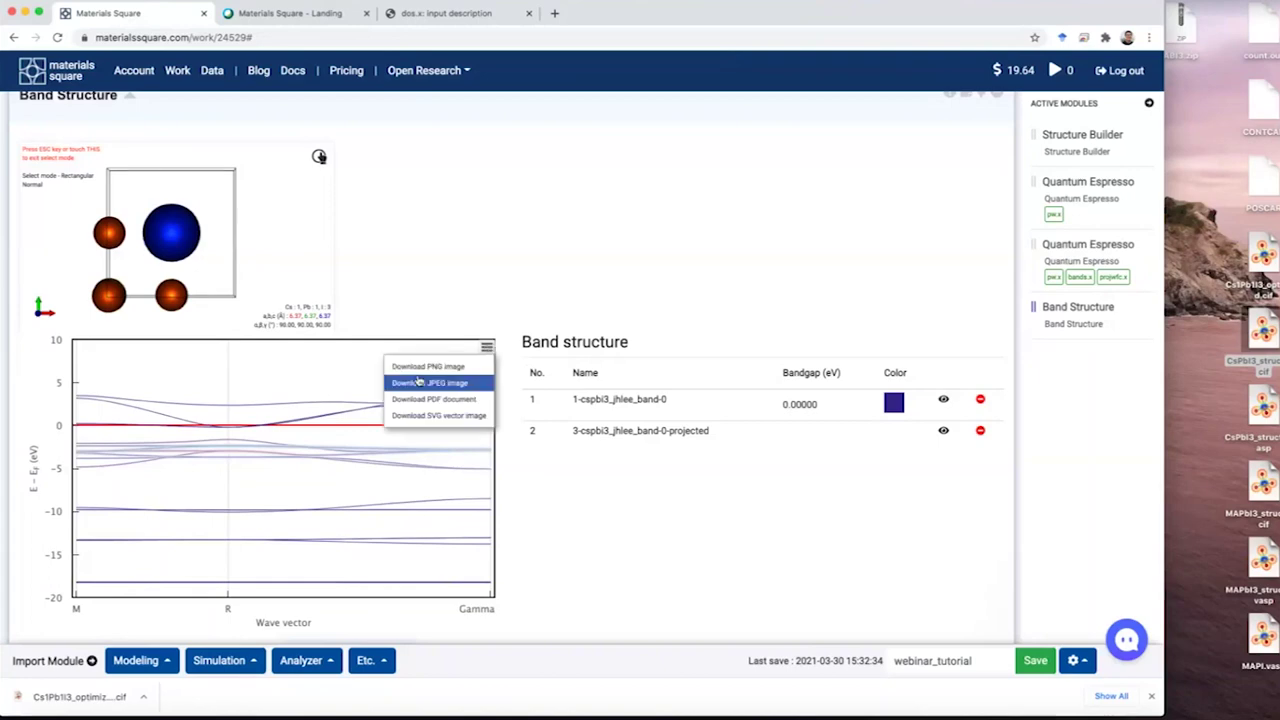
{"action": "left_click", "coordinate": [487, 347]}
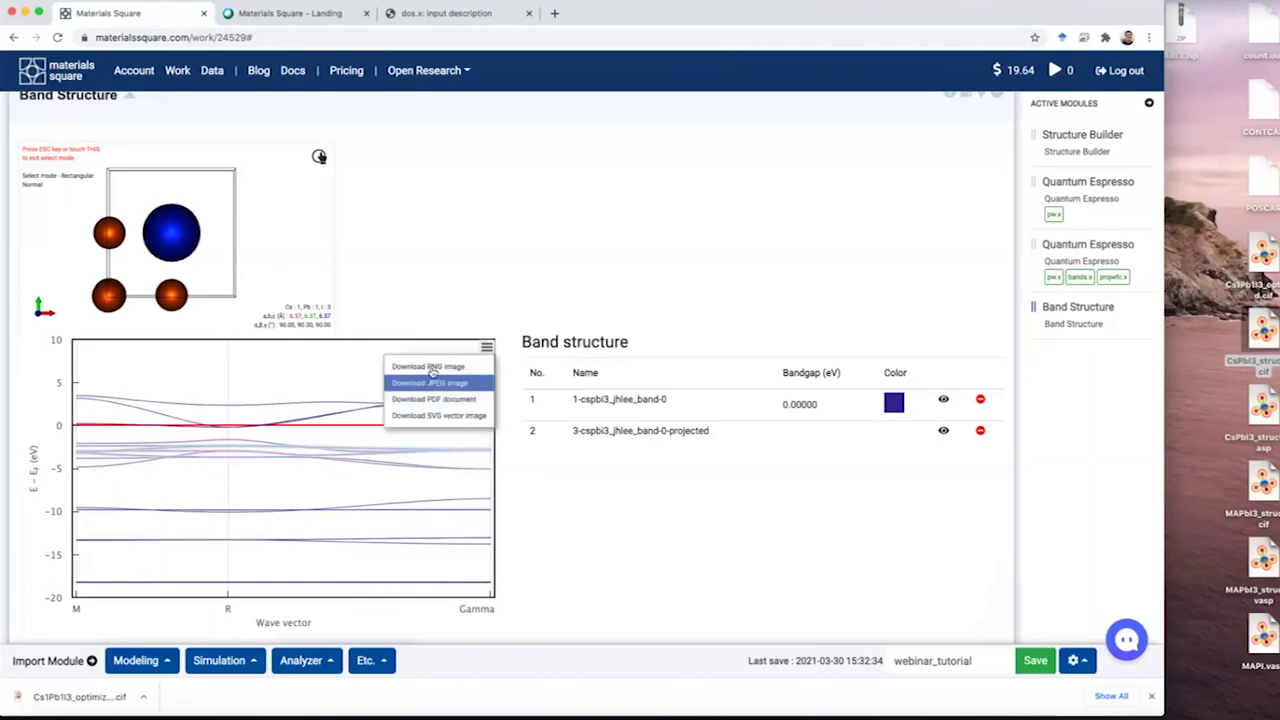